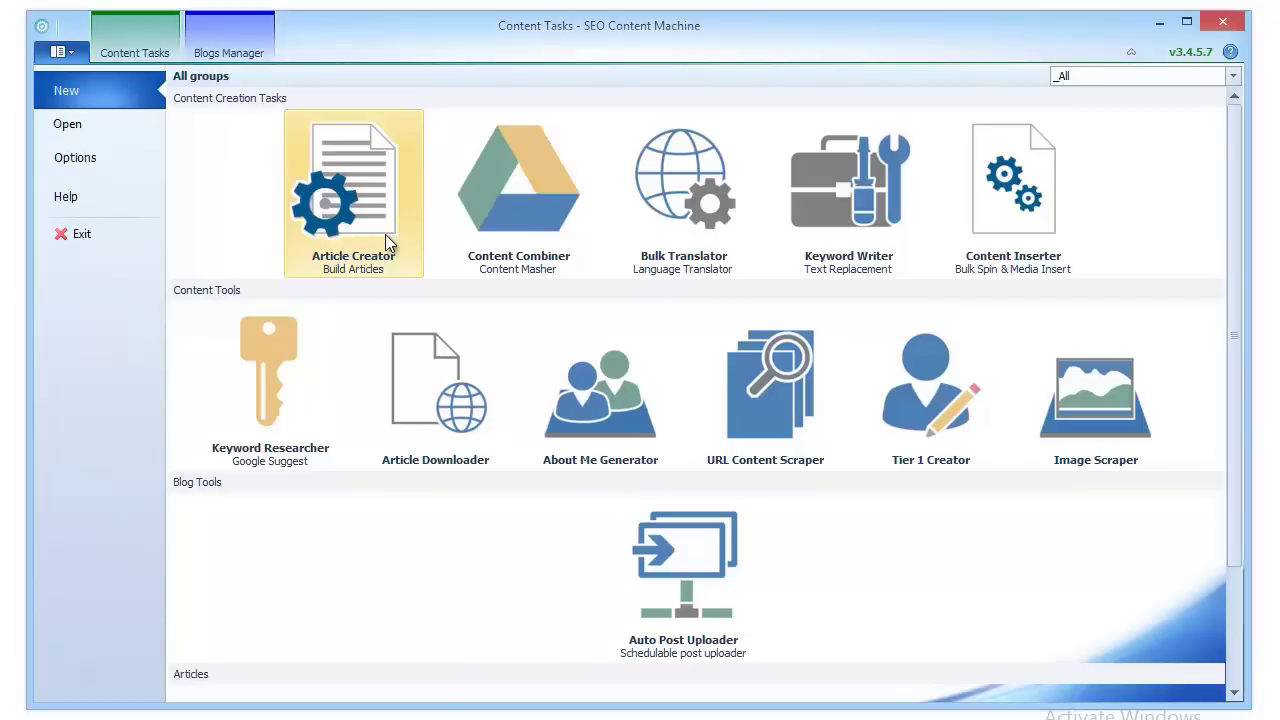
# Step: Start a new Article Creator task and enter the keywords "payday loans" and "cash advance" on separate lines
pyautogui.click(385, 234)
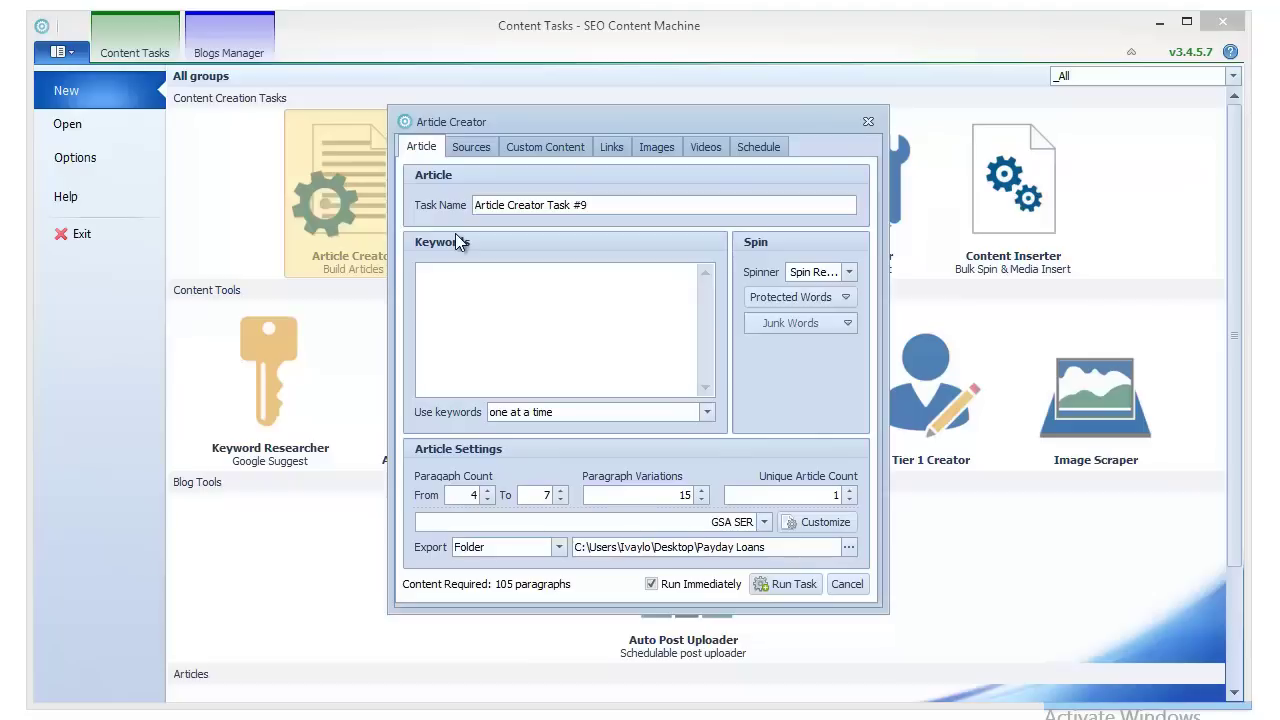
pyautogui.click(534, 326)
pyautogui.write('payday loans')
pyautogui.press('Return')
pyautogui.write('cash advance')
pyautogui.doubleClick(509, 279)
pyautogui.click(509, 279)
# Step: Try out the Local and Article Builder content sources, switch both off again and return to the online sources
pyautogui.click(460, 149)
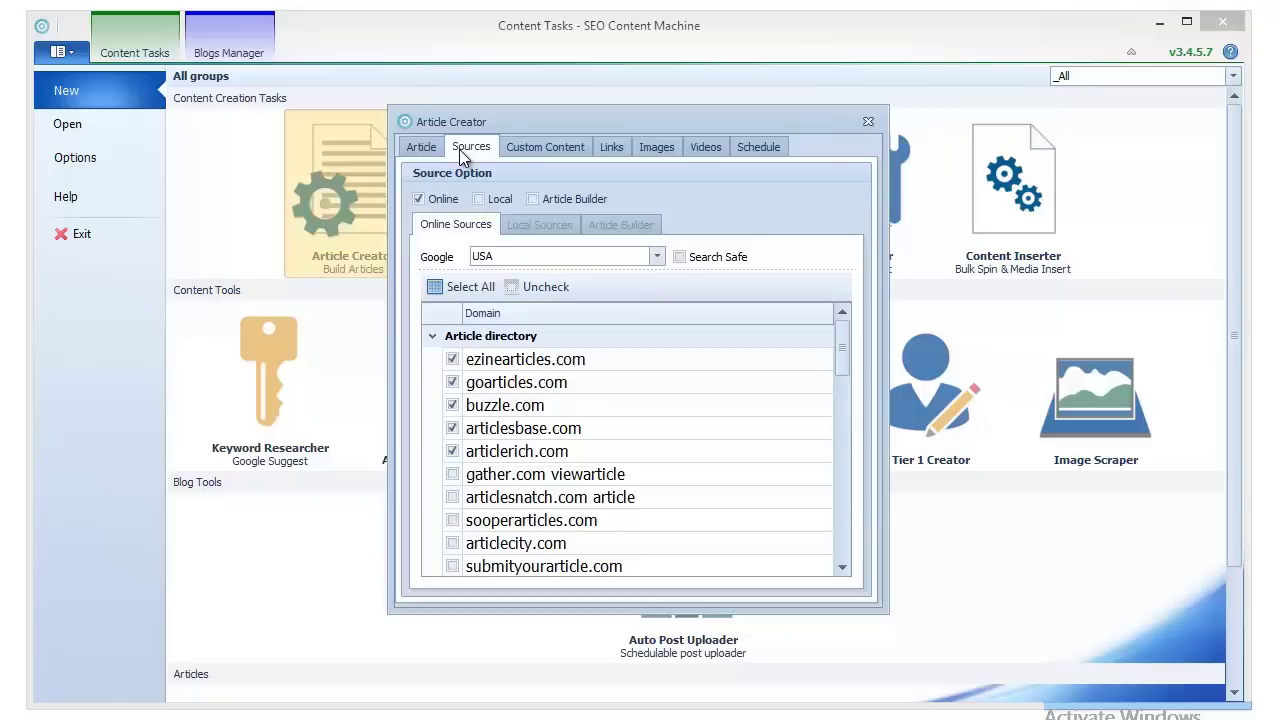
pyautogui.click(479, 199)
pyautogui.click(538, 226)
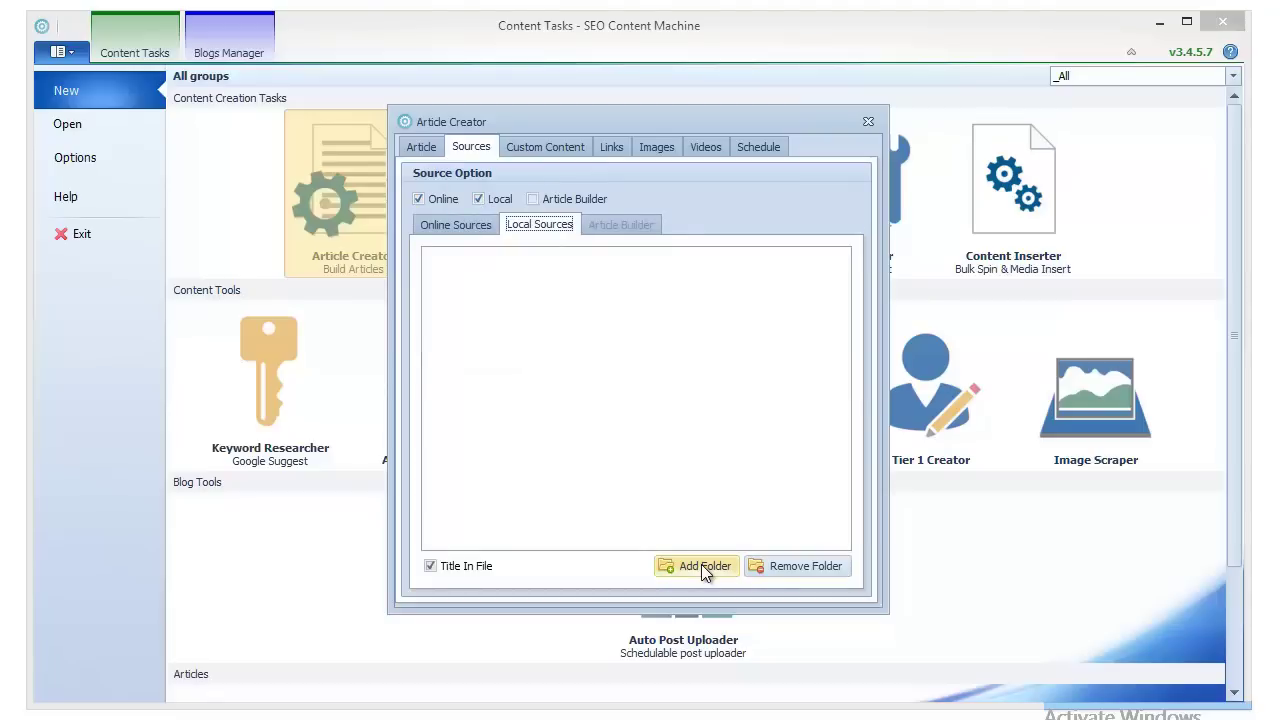
pyautogui.click(495, 199)
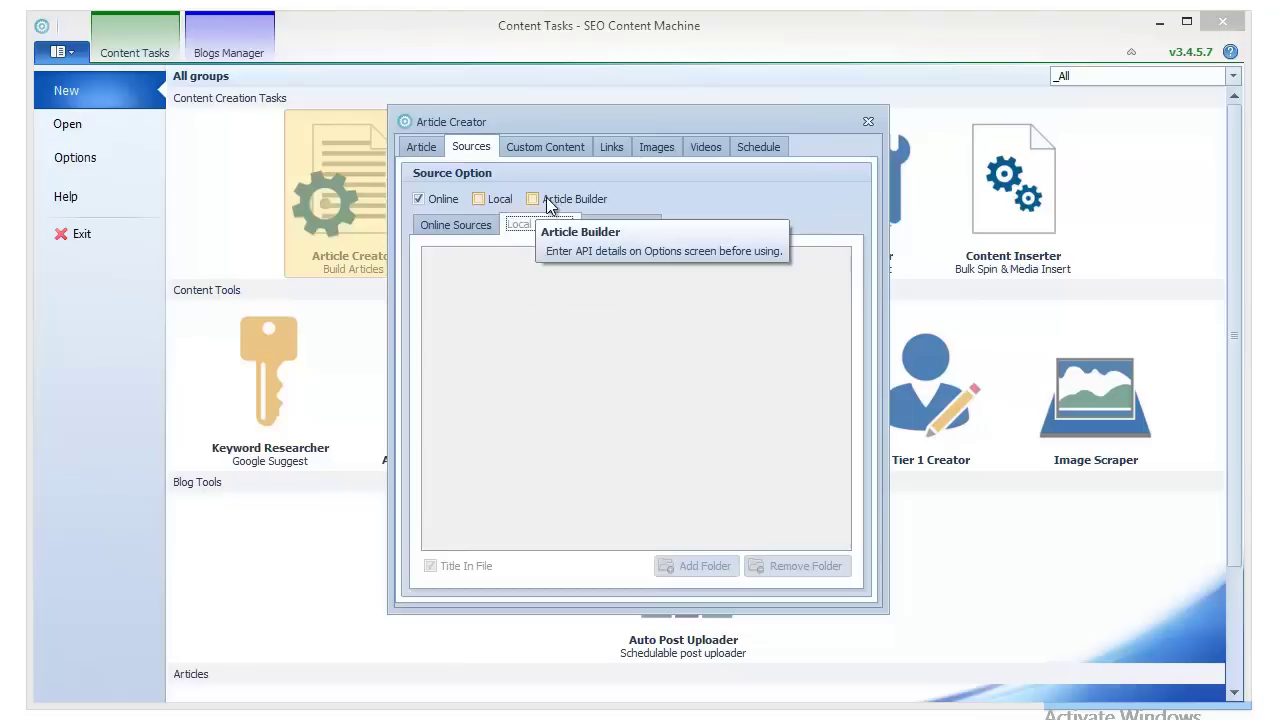
pyautogui.click(551, 198)
pyautogui.click(607, 226)
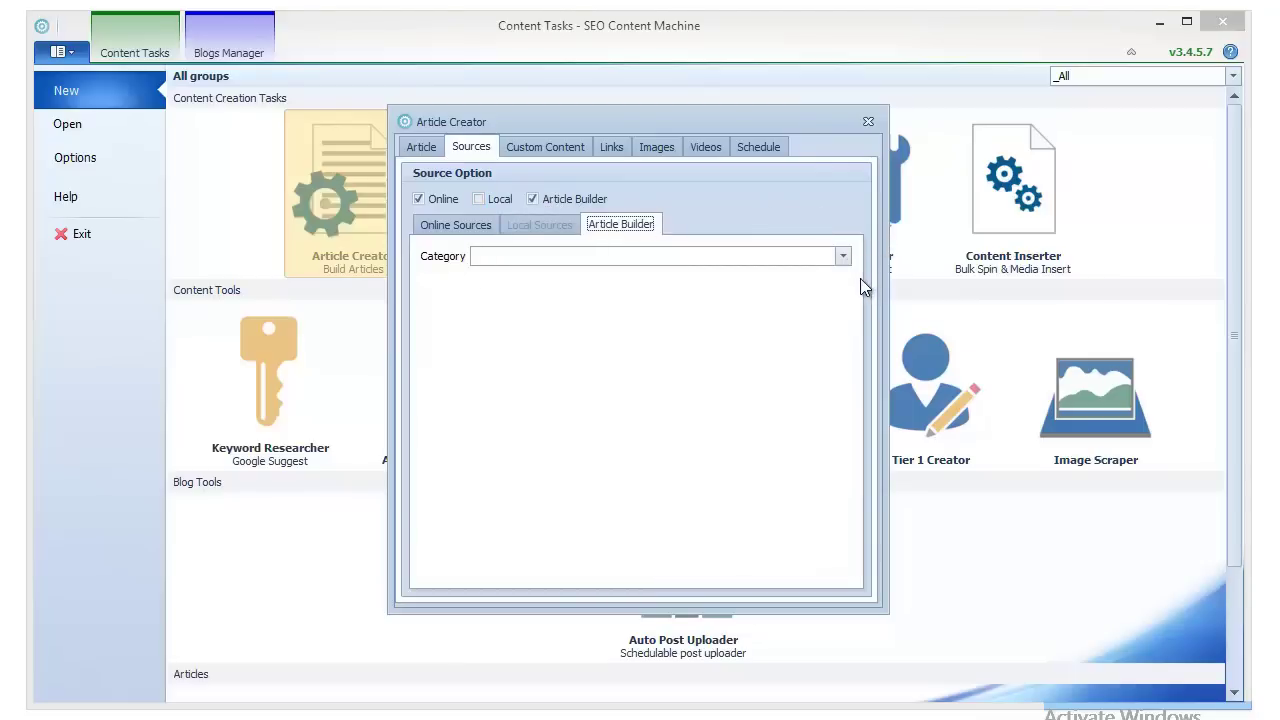
pyautogui.click(573, 197)
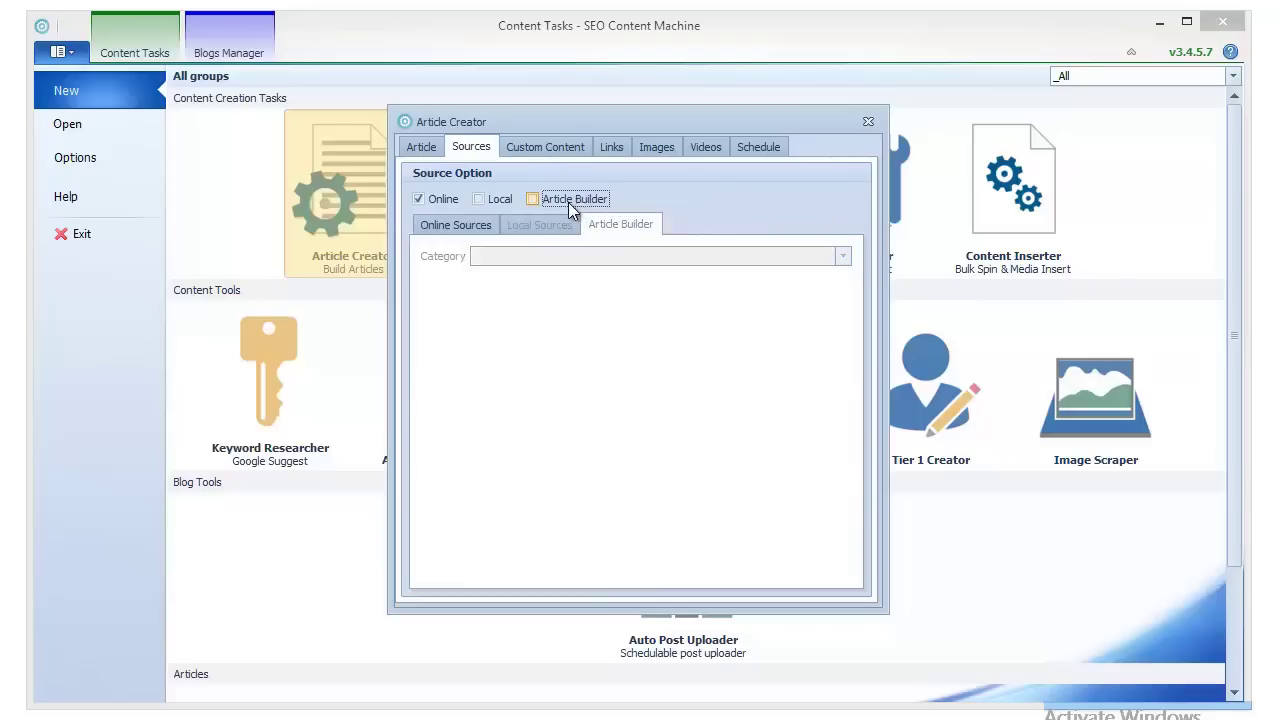
pyautogui.click(448, 225)
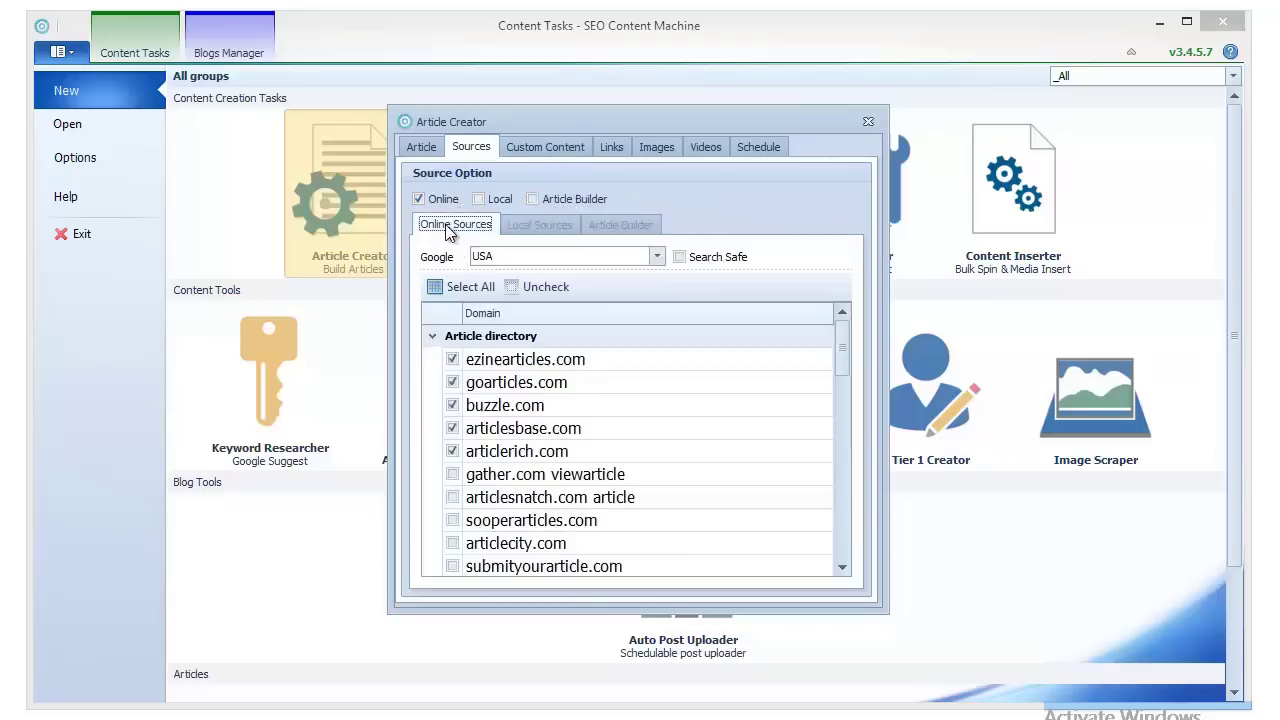
# Step: Enable Search Safe for the online sources with Google kept on USA, and look through the domain list
pyautogui.click(485, 260)
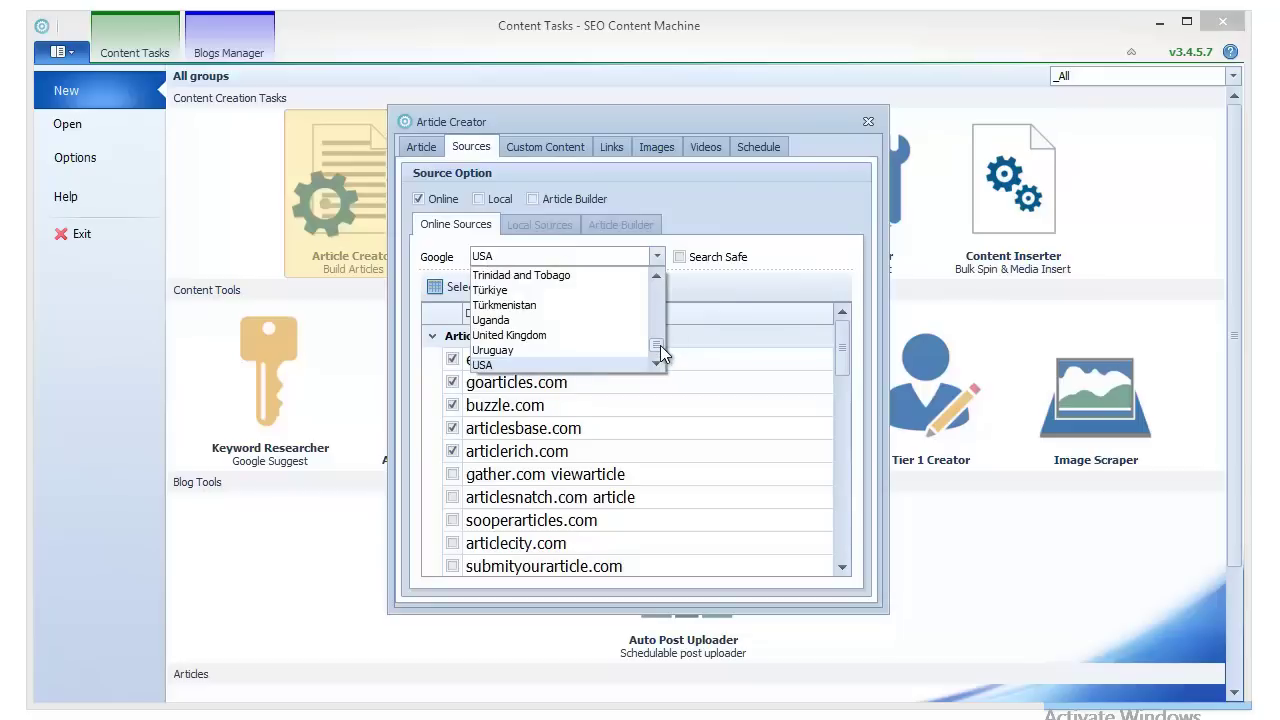
pyautogui.click(799, 251)
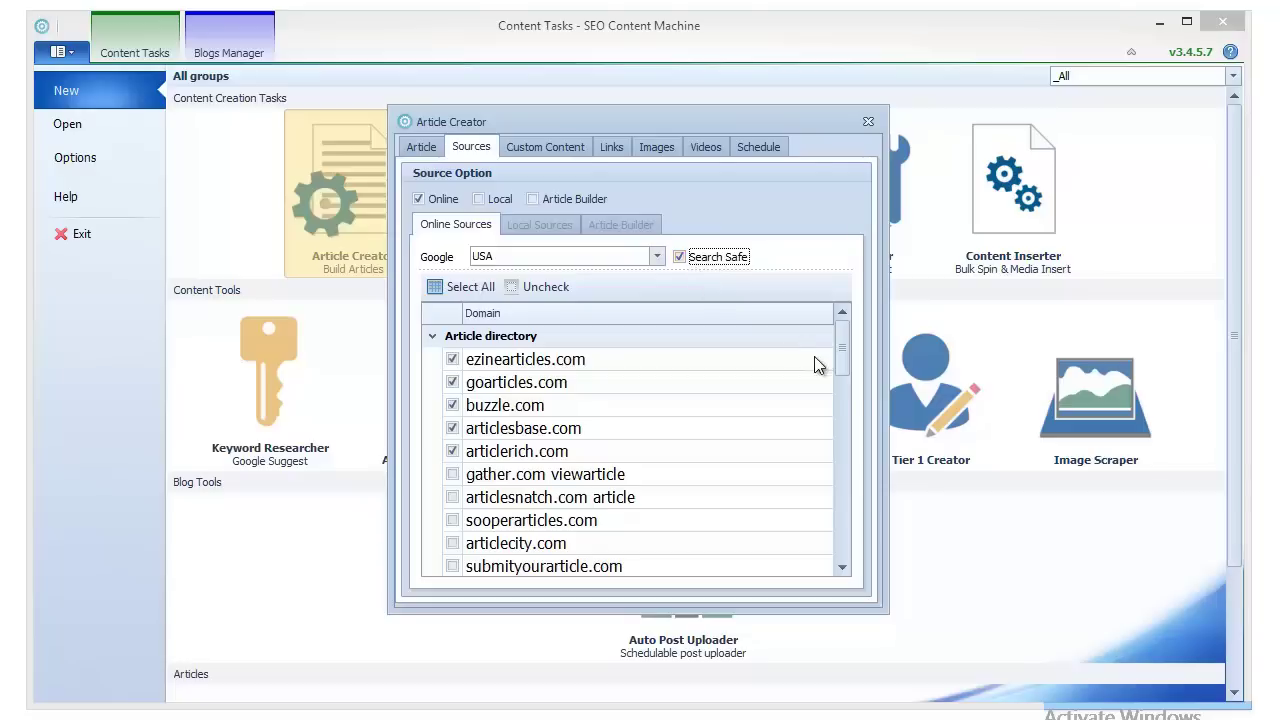
pyautogui.scroll(-1, 842, 350)
pyautogui.moveTo(842, 352)
pyautogui.mouseDown()
pyautogui.moveTo(842, 337)
pyautogui.moveTo(842, 525)
pyautogui.moveTo(845, 329)
pyautogui.mouseUp()
pyautogui.moveTo(840, 346)
pyautogui.mouseDown()
pyautogui.moveTo(847, 524)
pyautogui.moveTo(830, 325)
pyautogui.mouseUp()
pyautogui.moveTo(845, 340); pyautogui.dragTo(831, 514)
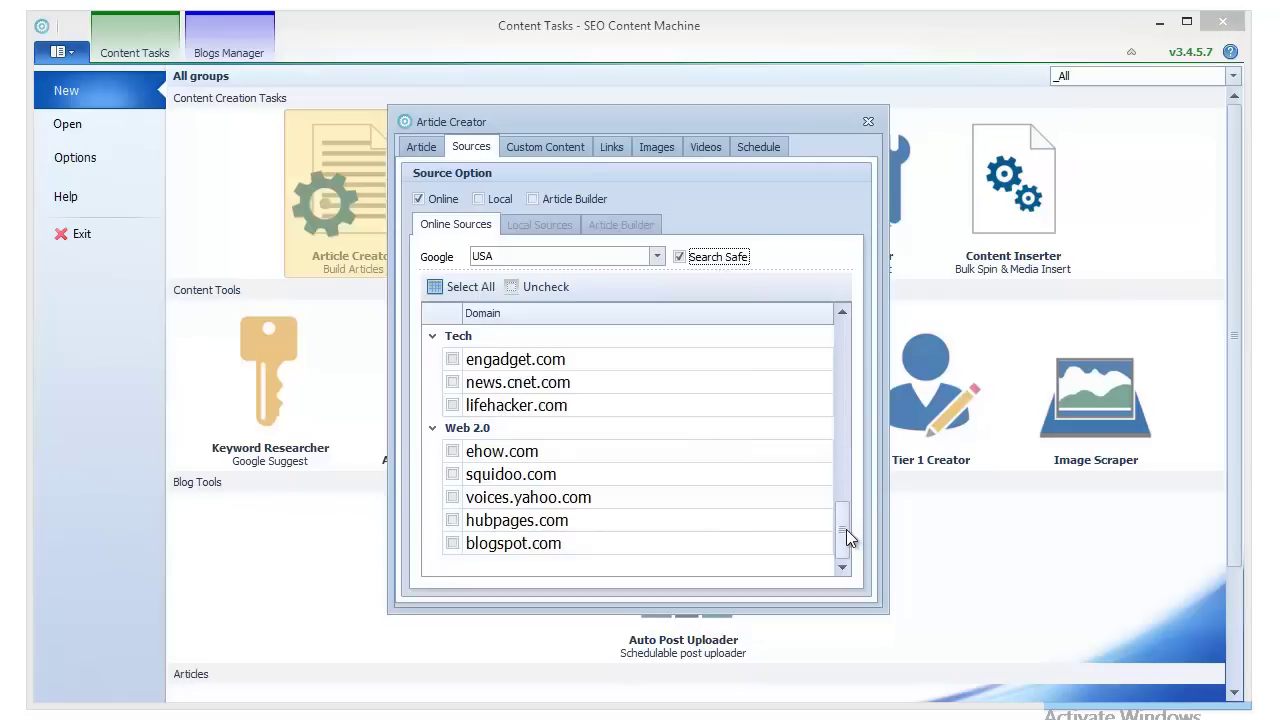
pyautogui.moveTo(842, 526); pyautogui.dragTo(857, 348)
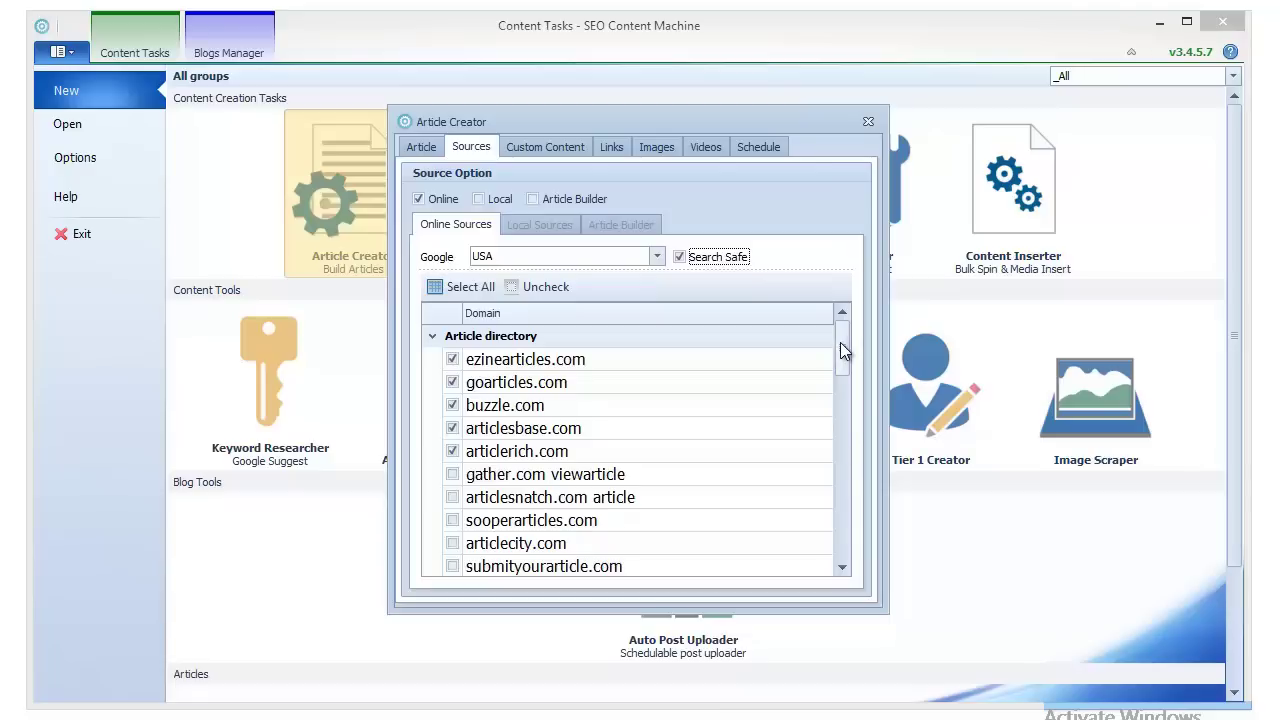
# Step: Add a custom content entry, view the spinner and protected words options in its editor, and close it without text
pyautogui.click(559, 145)
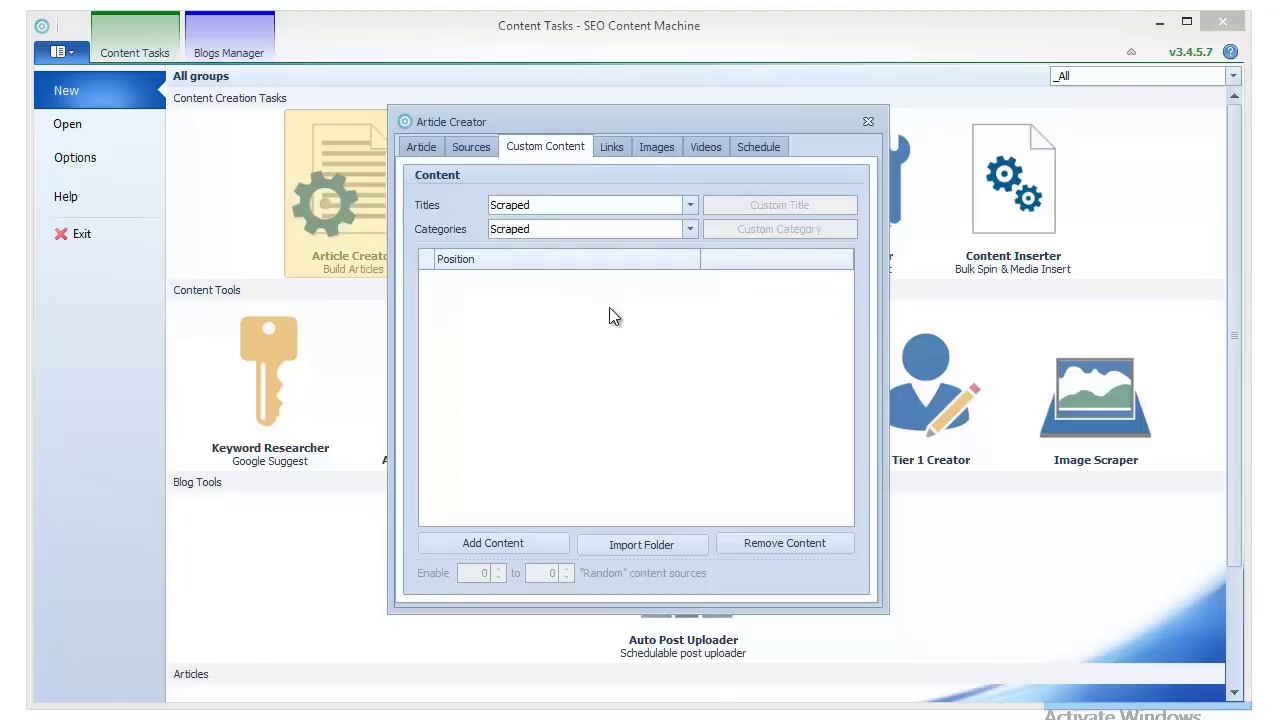
pyautogui.click(542, 543)
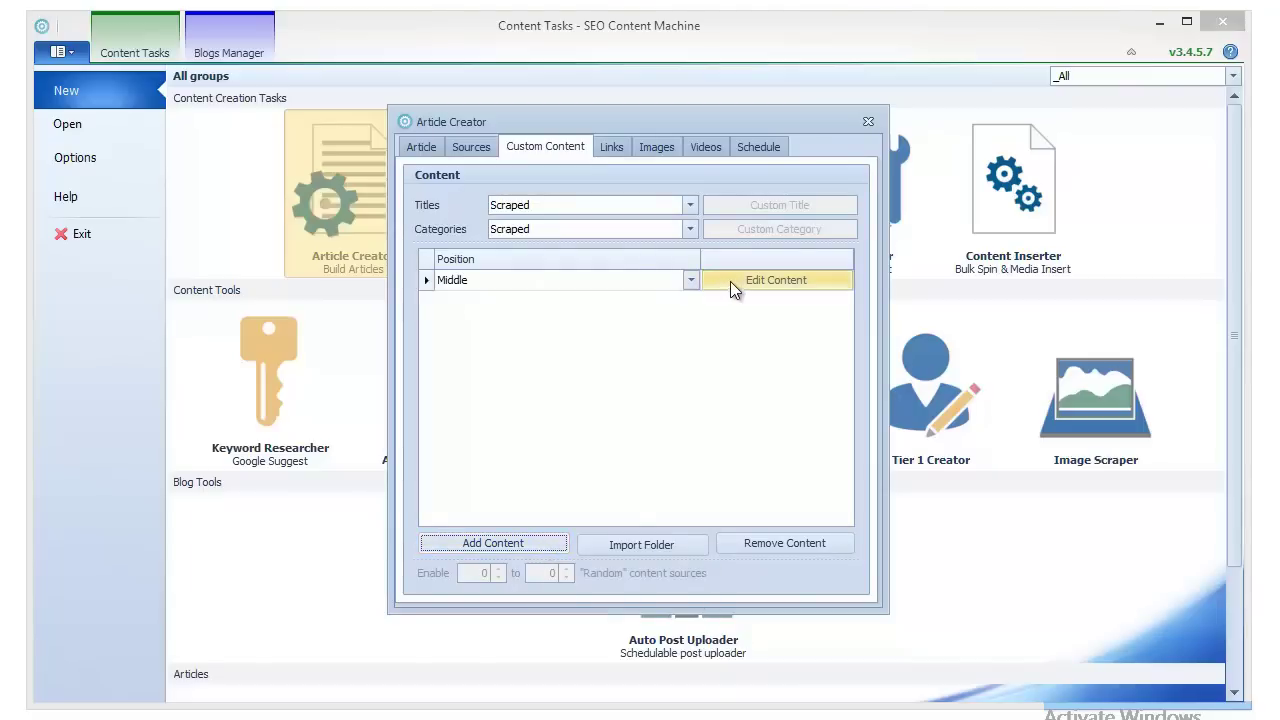
pyautogui.click(733, 280)
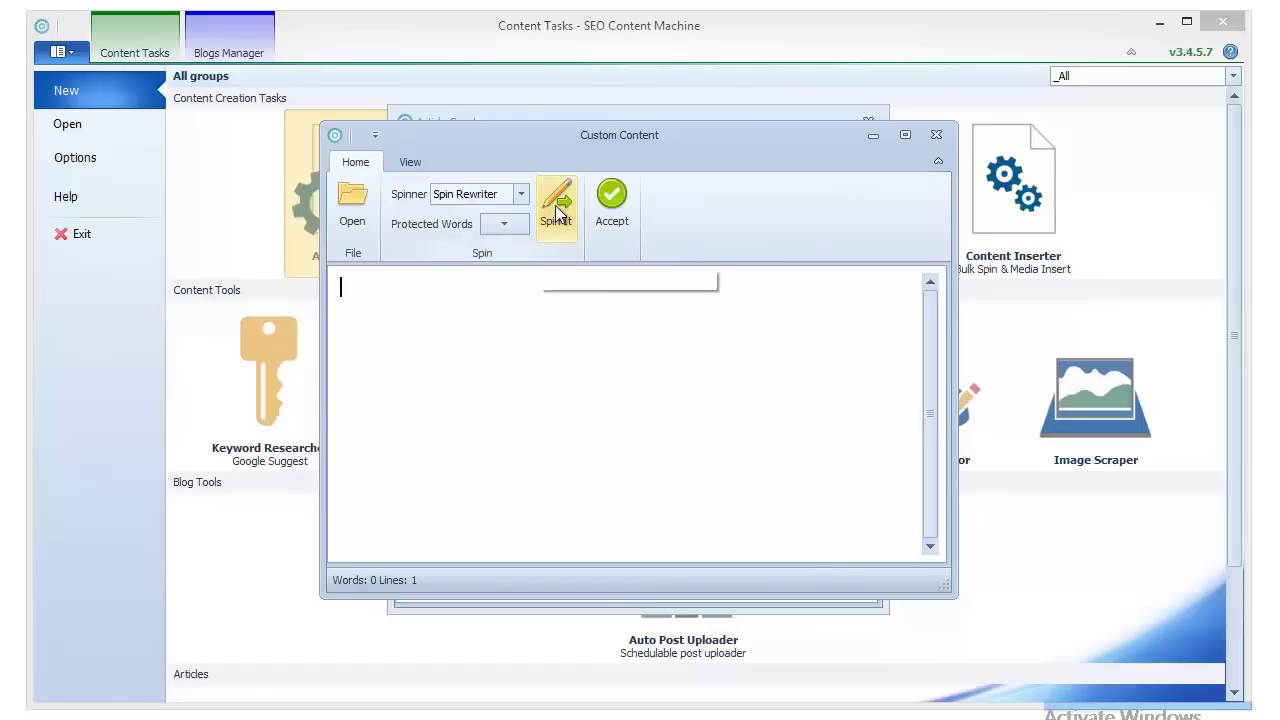
pyautogui.click(521, 194)
pyautogui.moveTo(525, 243); pyautogui.dragTo(531, 283)
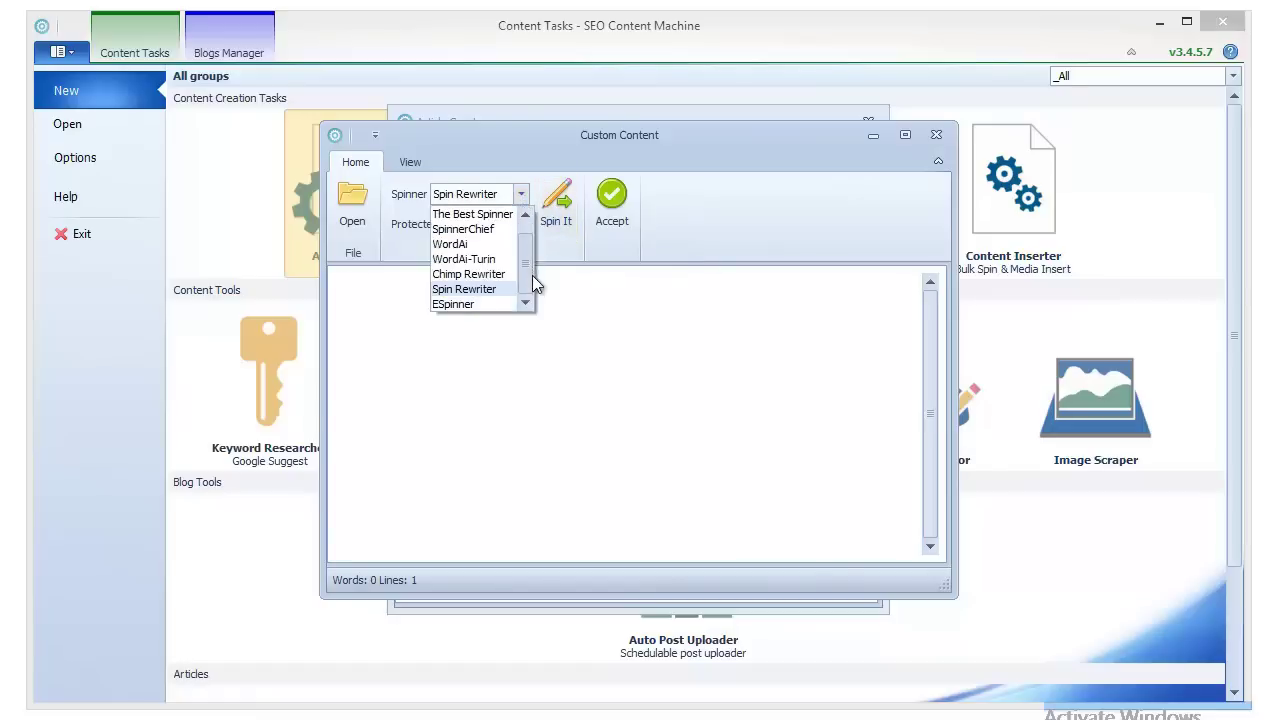
pyautogui.click(499, 230)
pyautogui.click(500, 227)
pyautogui.click(500, 227)
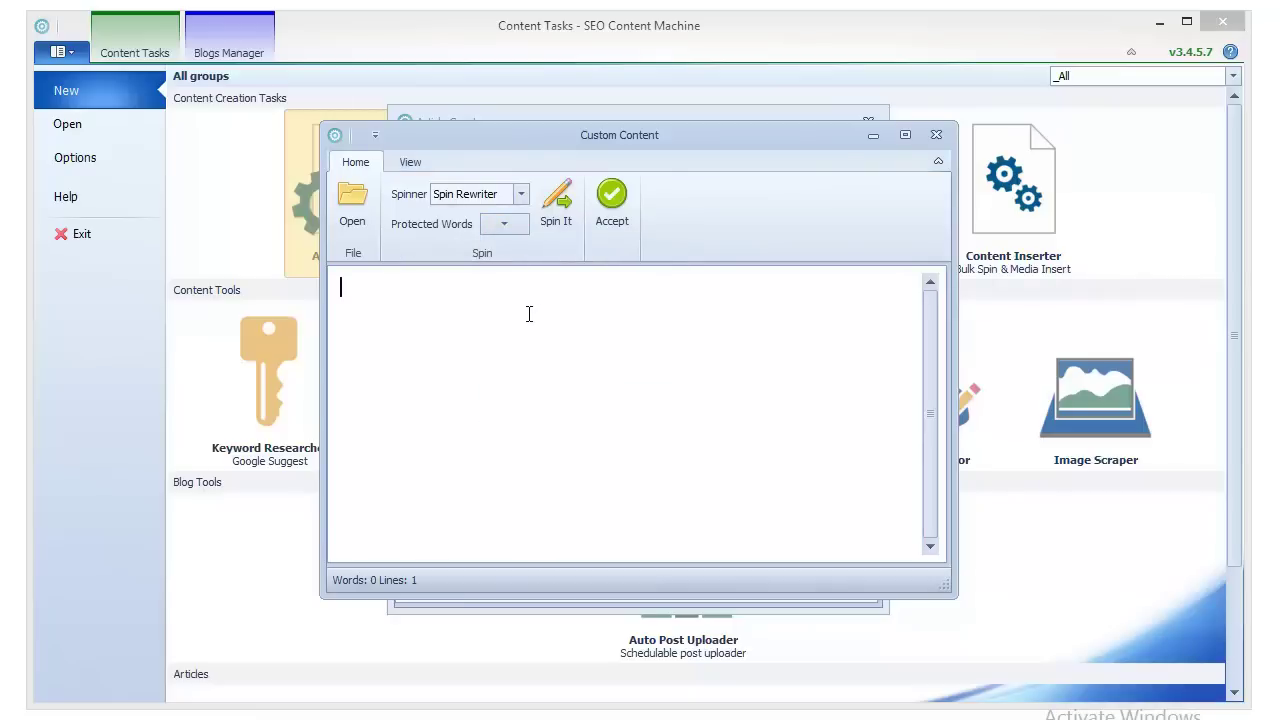
pyautogui.click(945, 135)
# Step: Set the custom content entry's position to Top and remove the entry
pyautogui.click(654, 282)
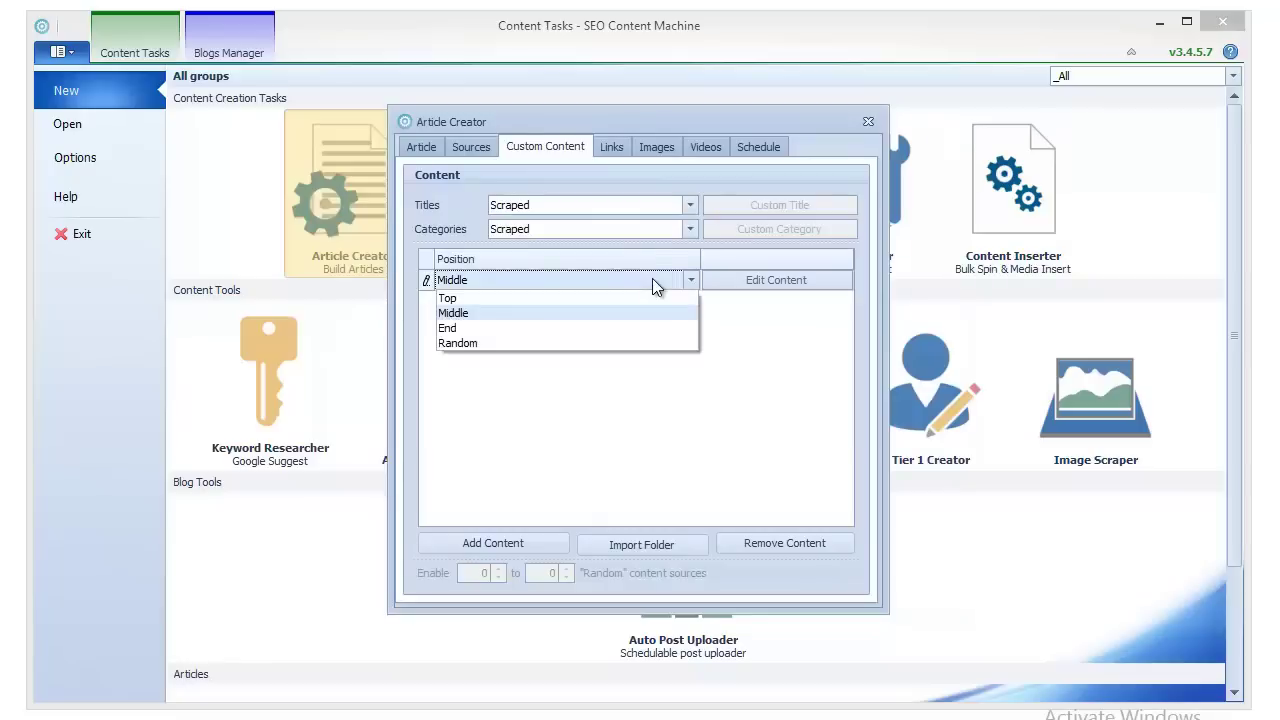
pyautogui.click(457, 301)
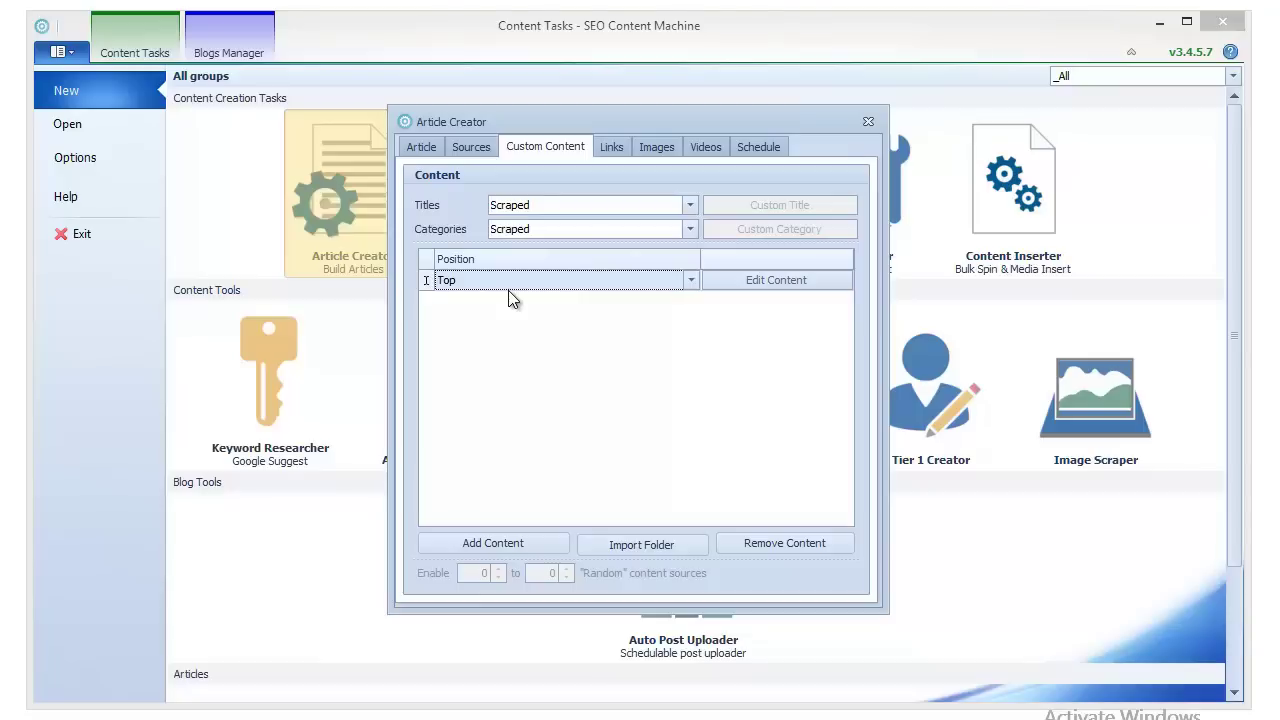
pyautogui.click(422, 283)
pyautogui.click(783, 545)
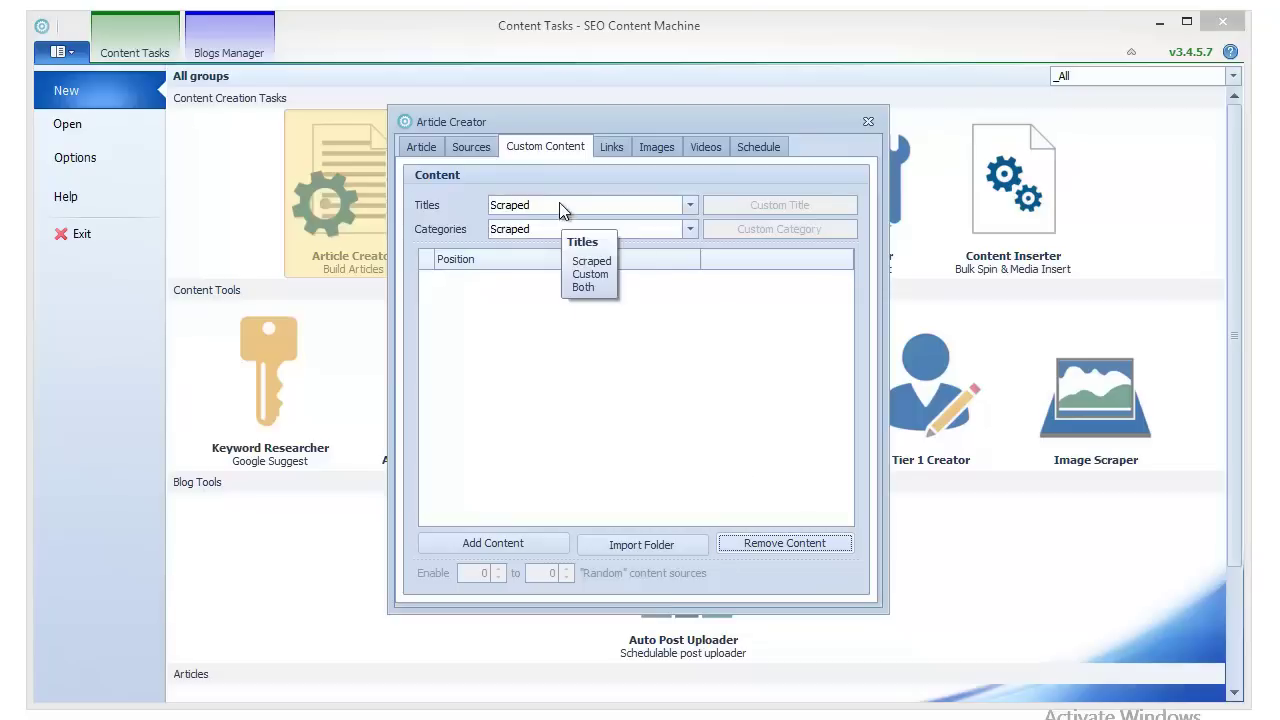
# Step: Set Titles and Categories to Custom and view their custom text entry boxes
pyautogui.moveTo(565, 236)
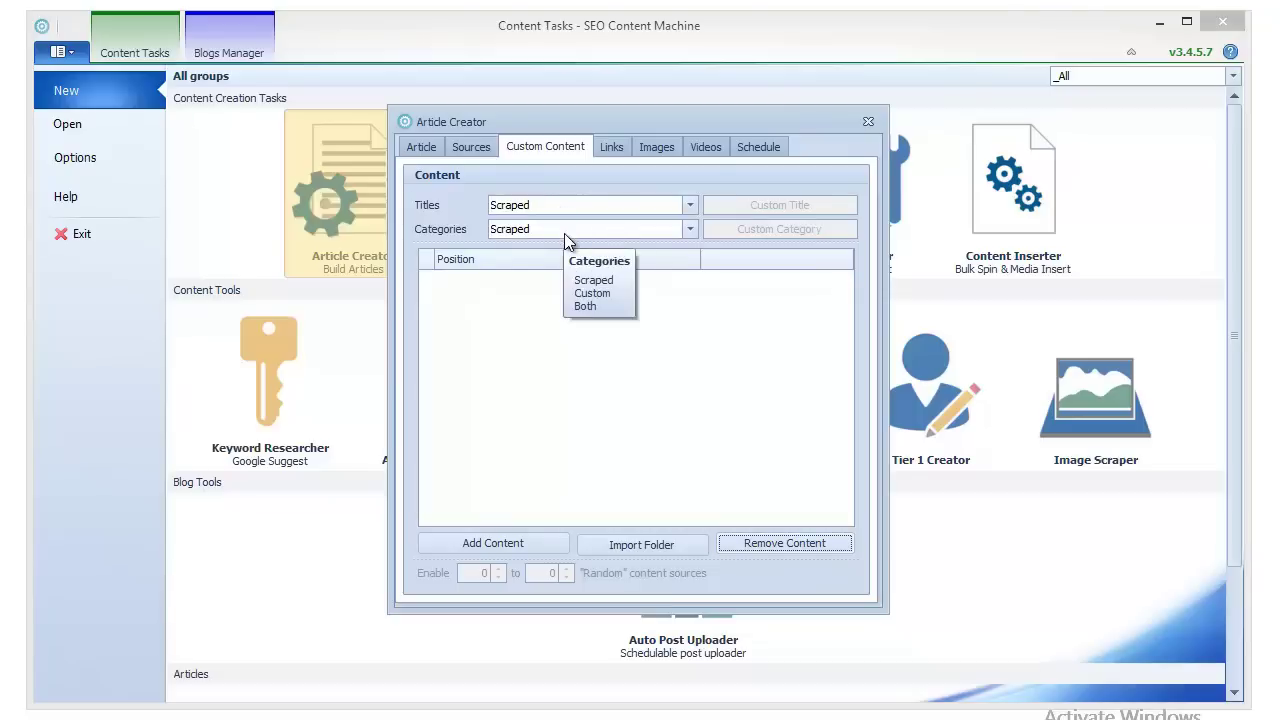
pyautogui.click(520, 208)
pyautogui.scroll(-1, 545, 222)
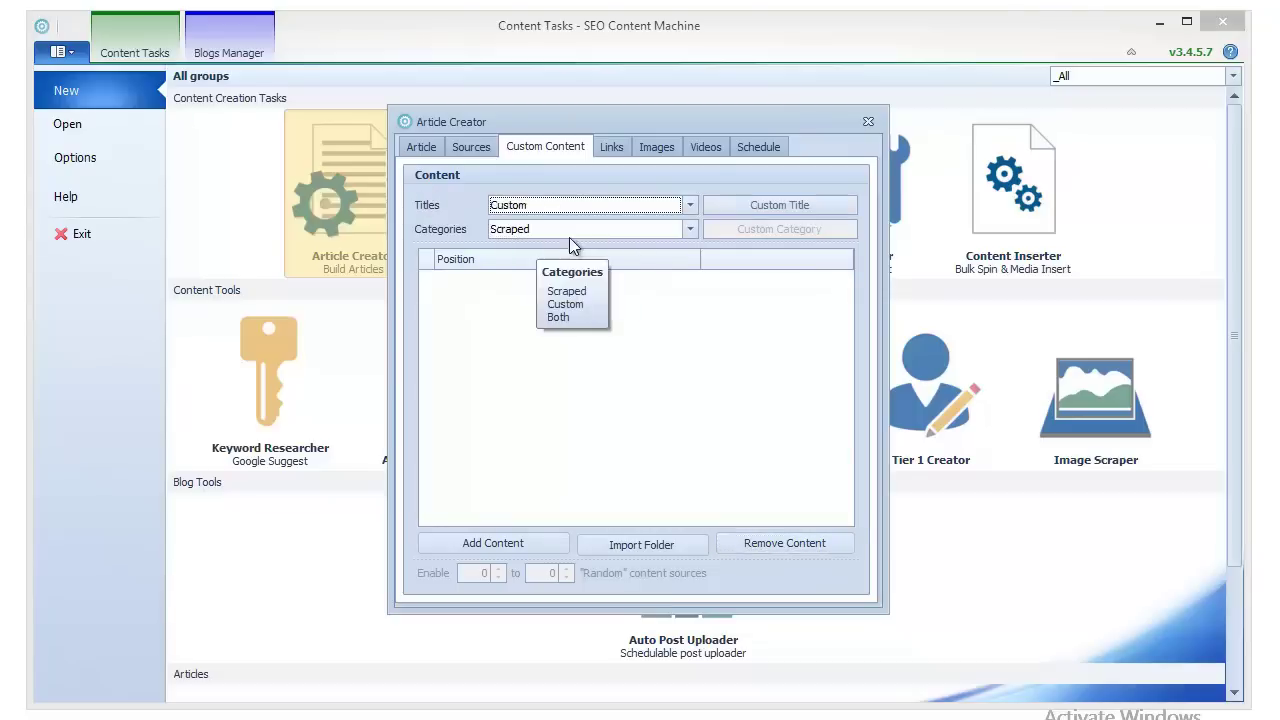
pyautogui.click(776, 206)
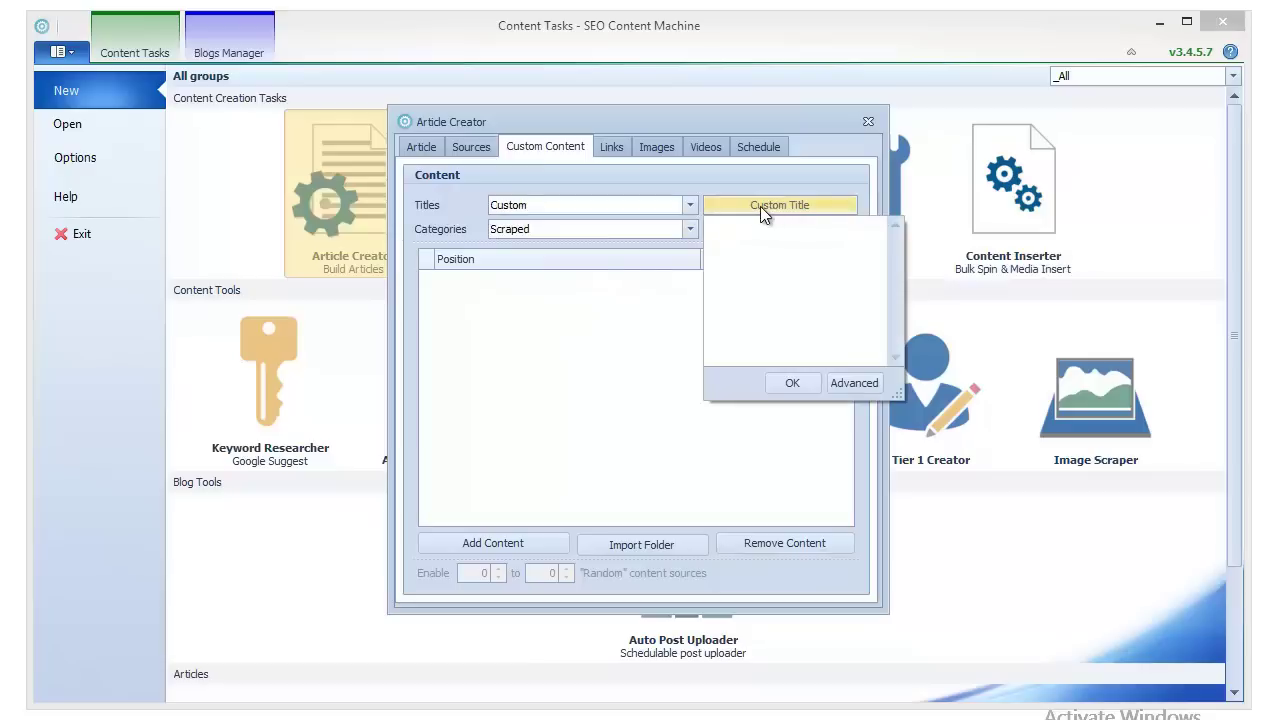
pyautogui.click(592, 232)
pyautogui.click(592, 232)
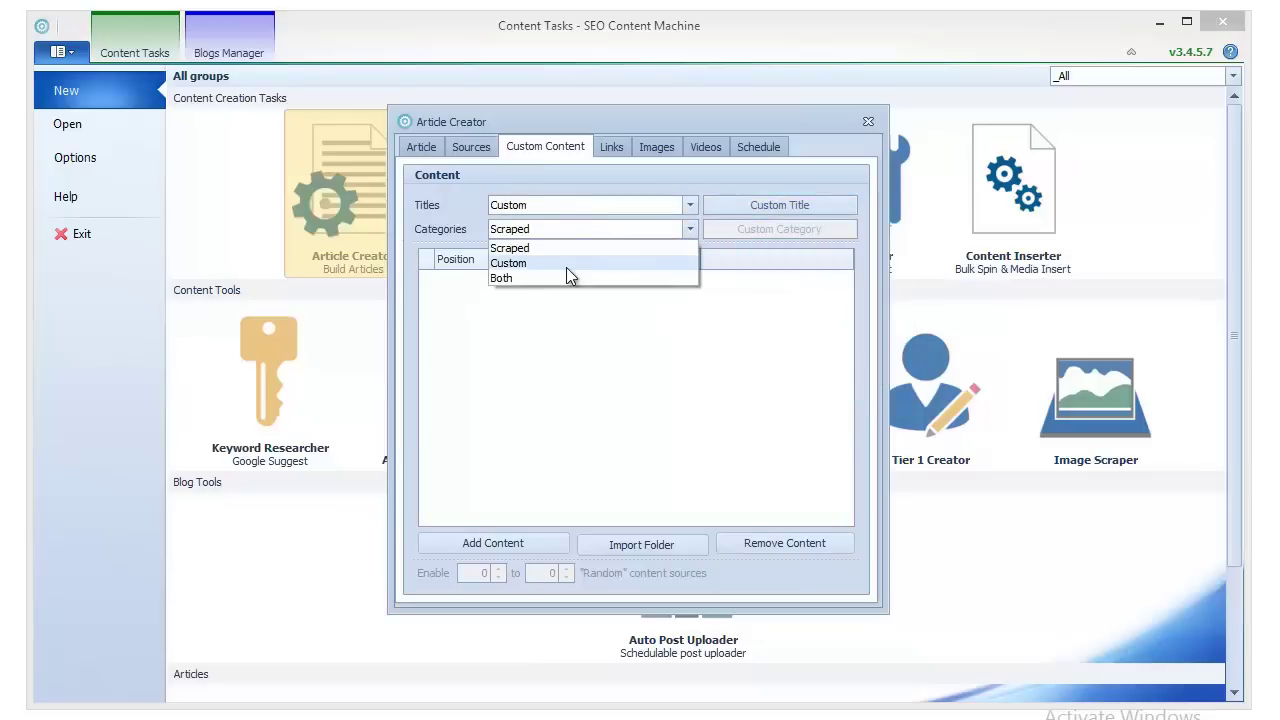
pyautogui.click(566, 265)
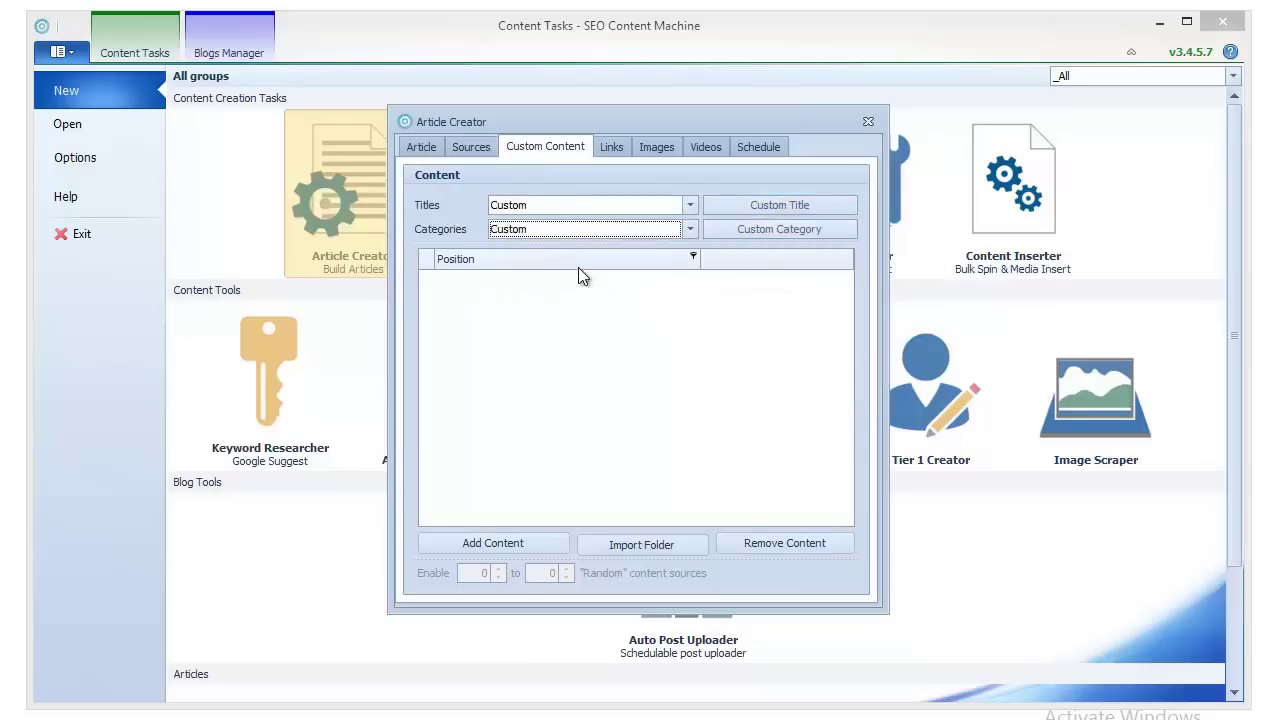
pyautogui.click(777, 230)
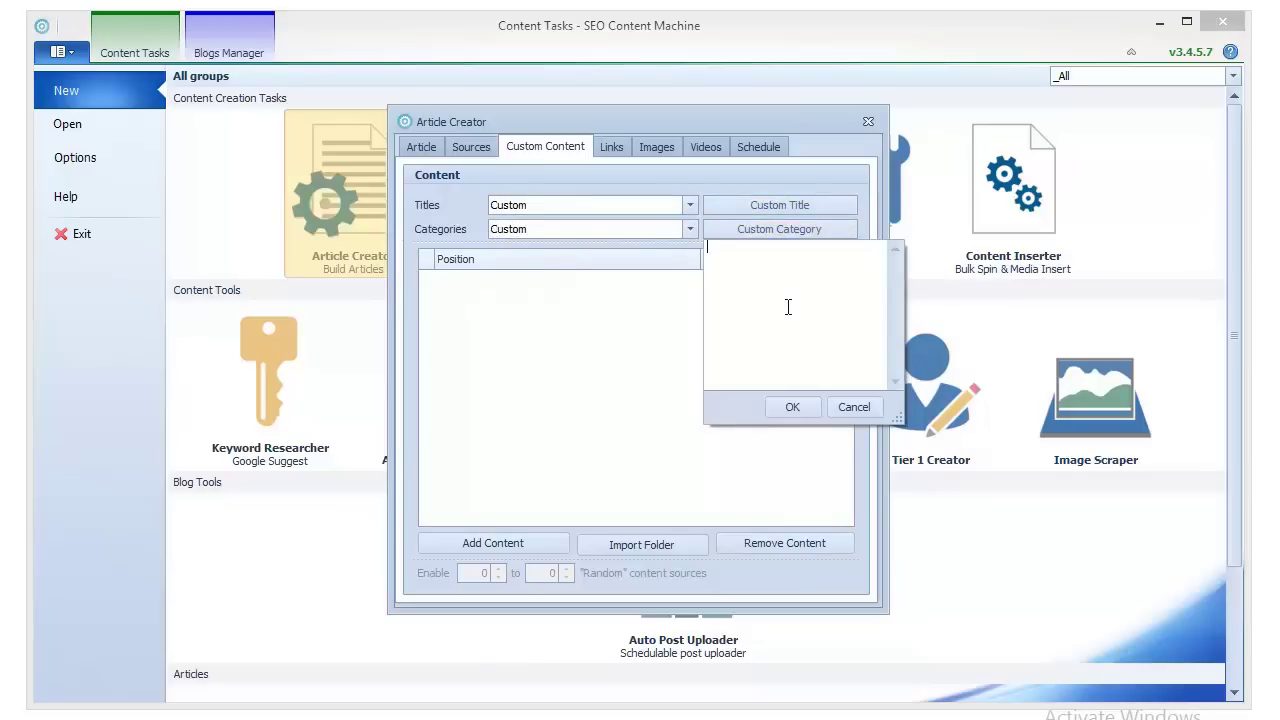
pyautogui.click(545, 328)
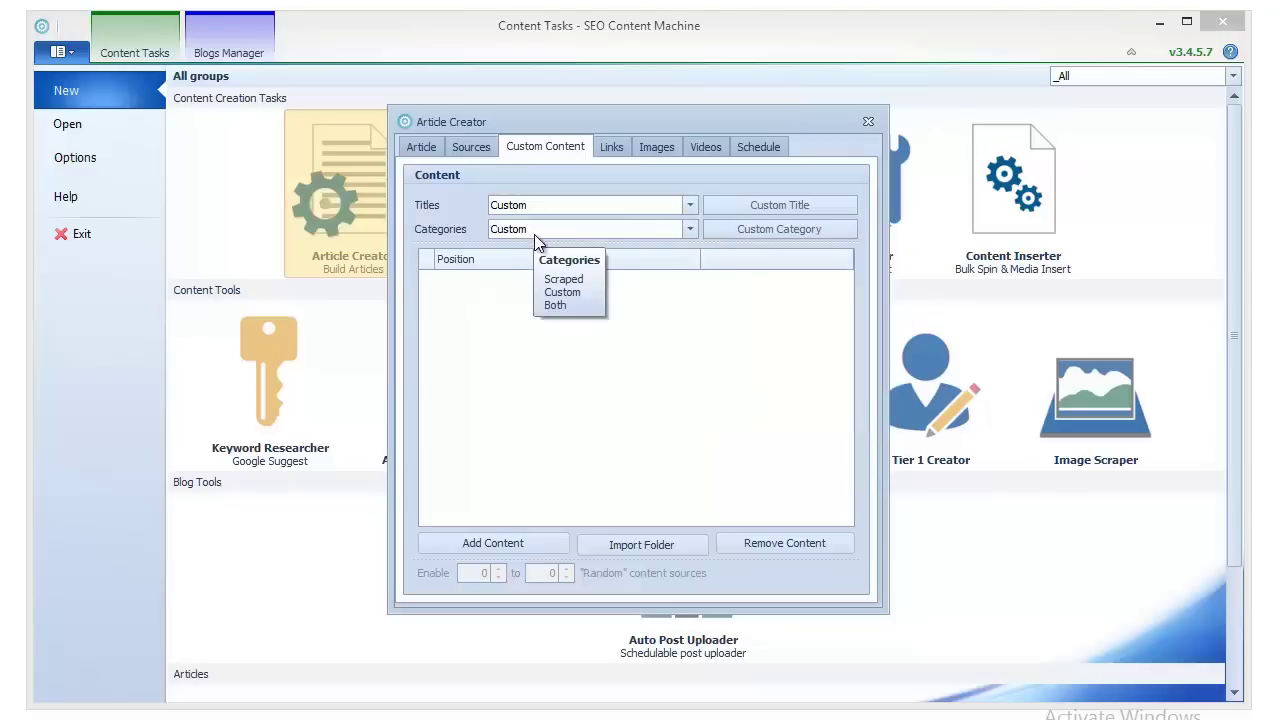
# Step: Set both Categories and Titles back to Scraped
pyautogui.click(535, 234)
pyautogui.click(534, 247)
pyautogui.click(528, 206)
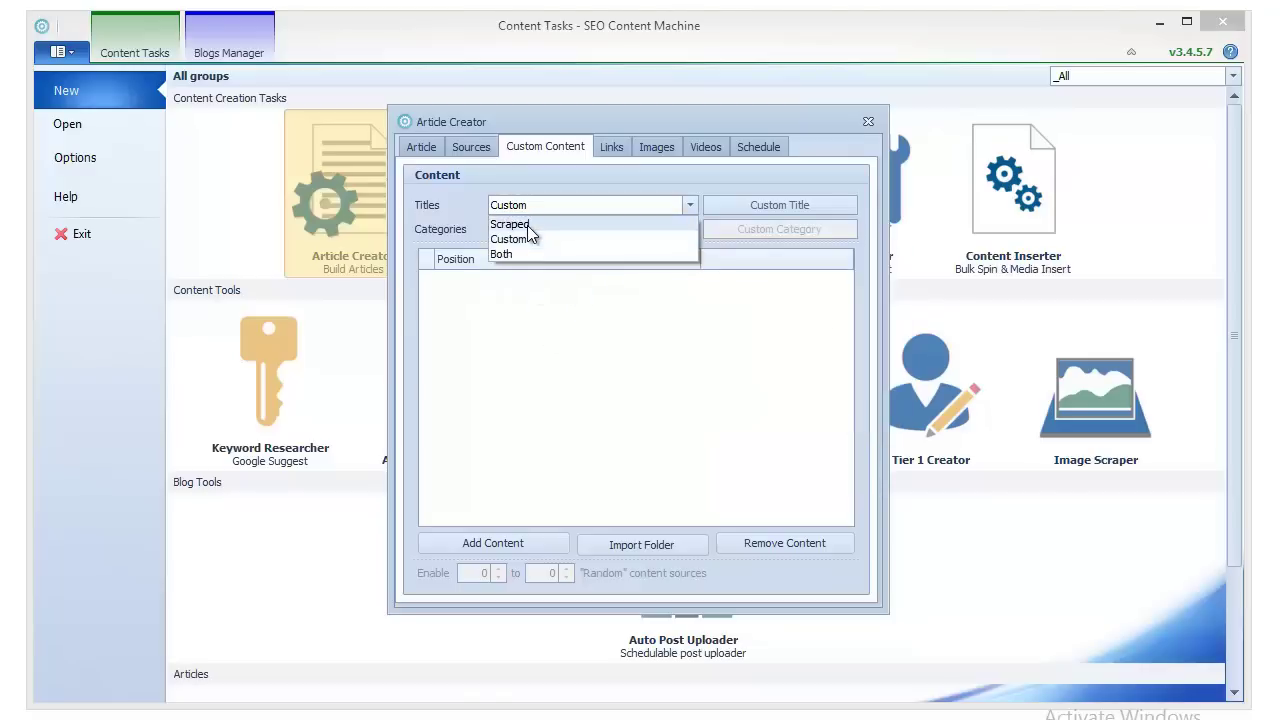
pyautogui.click(527, 223)
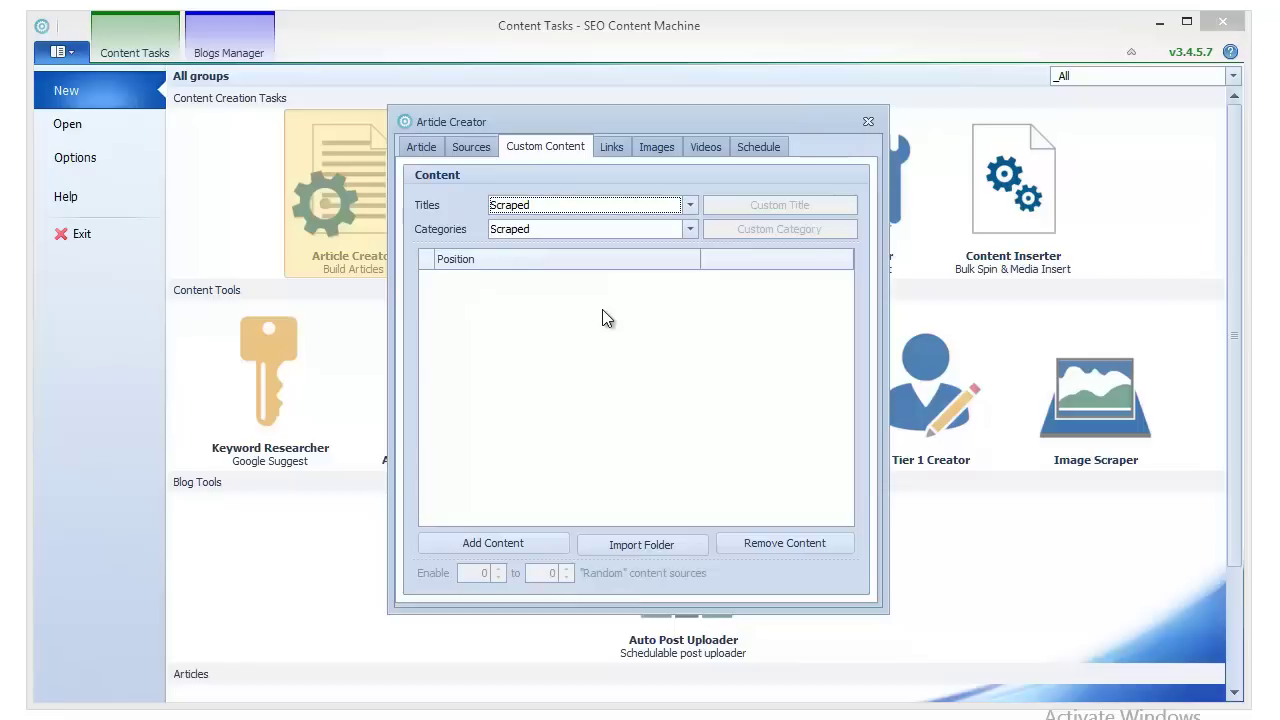
pyautogui.click(603, 148)
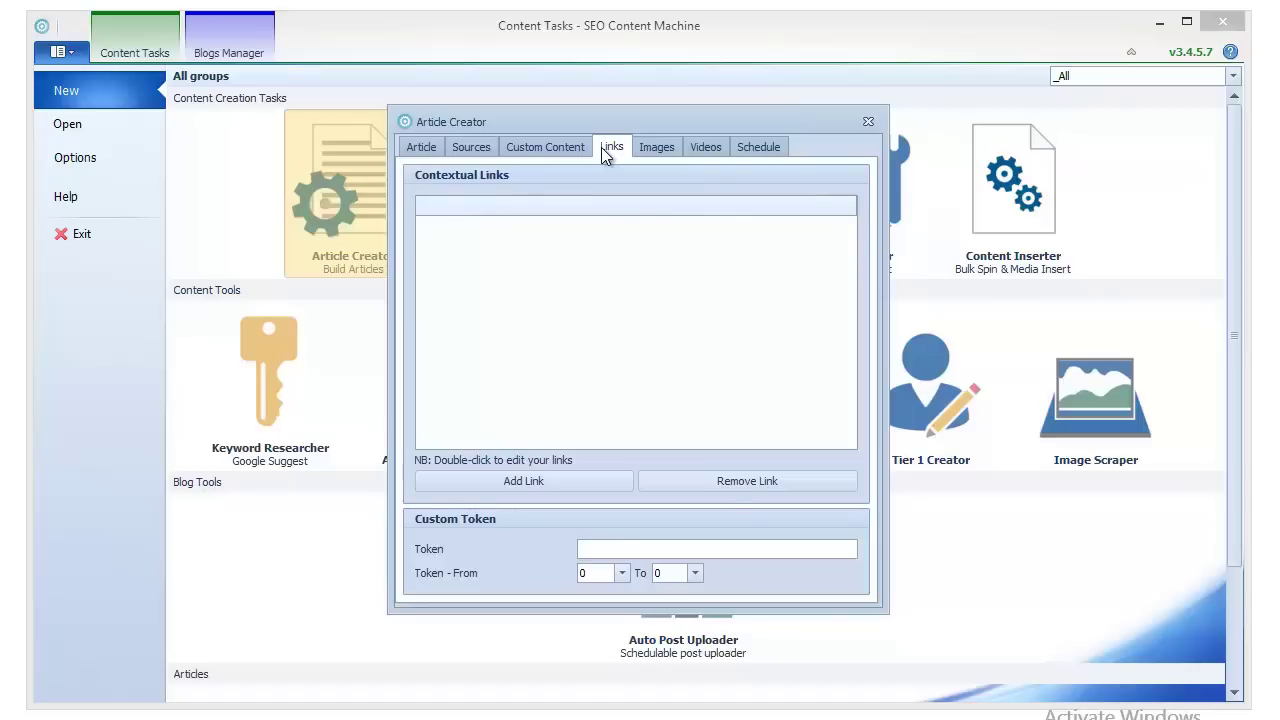
pyautogui.click(503, 483)
pyautogui.write('www.paydayloans.com')
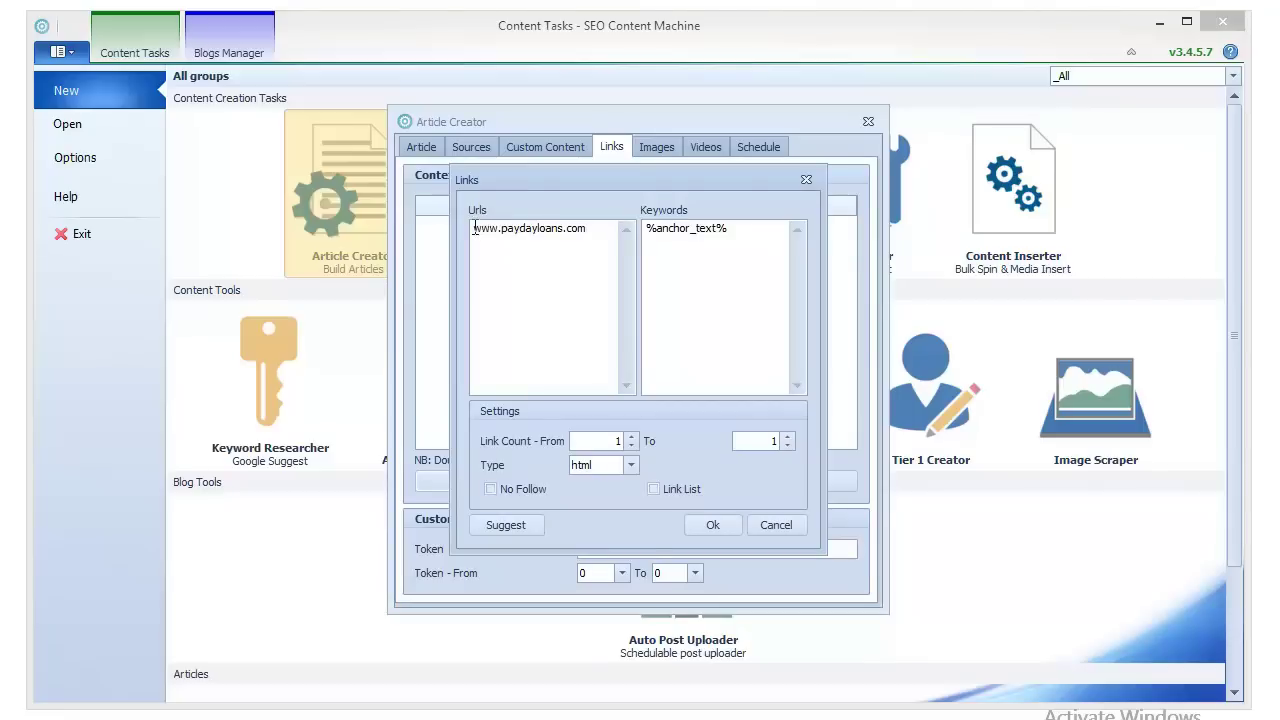
pyautogui.moveTo(474, 227); pyautogui.dragTo(608, 228)
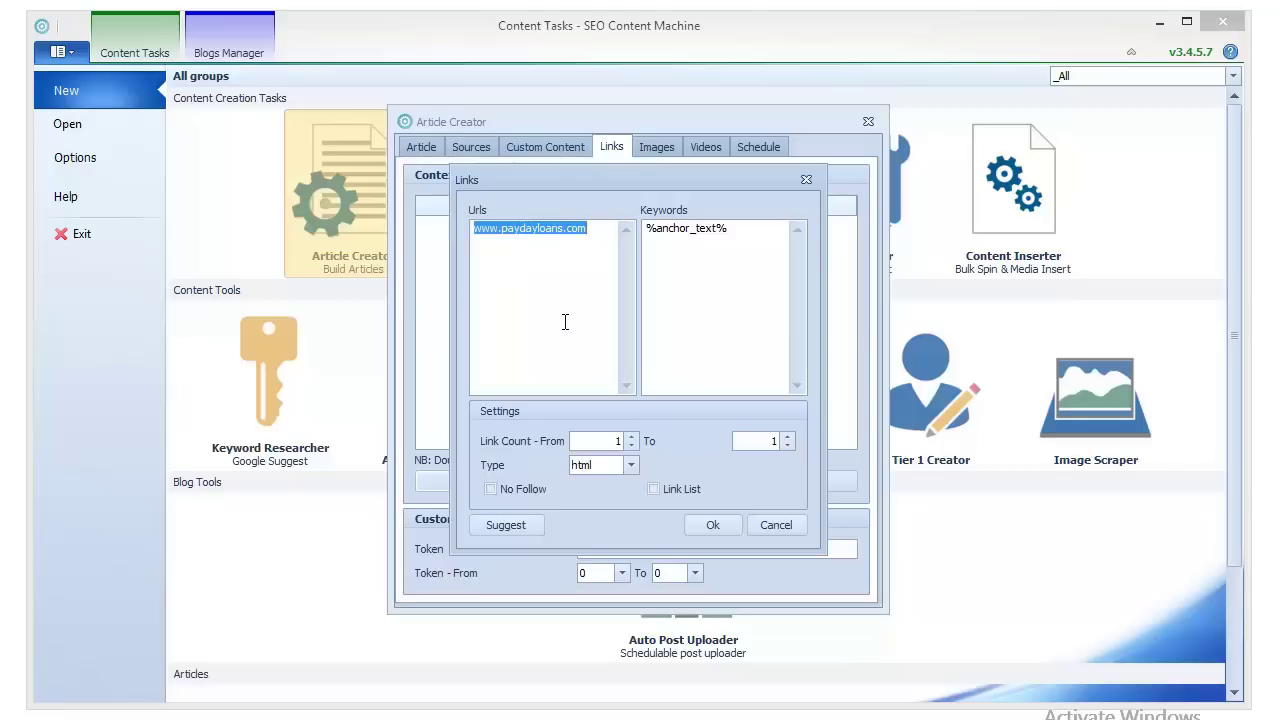
pyautogui.click(592, 235)
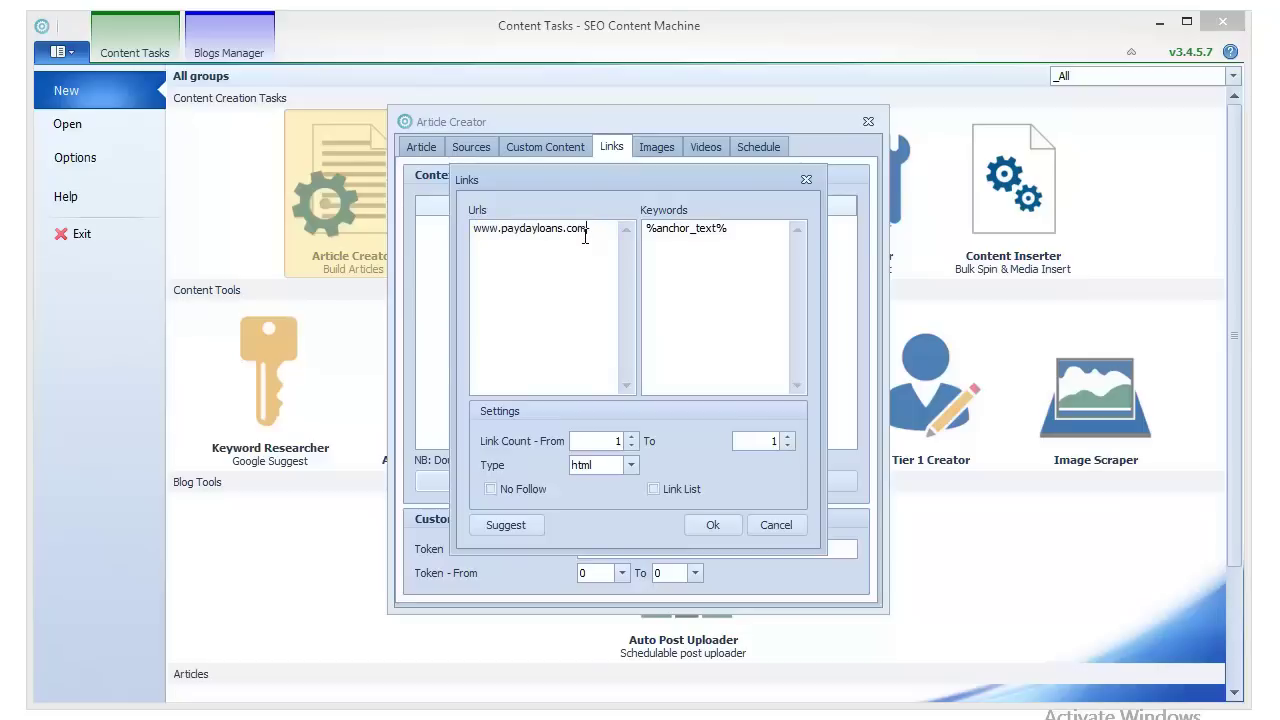
pyautogui.doubleClick(710, 232)
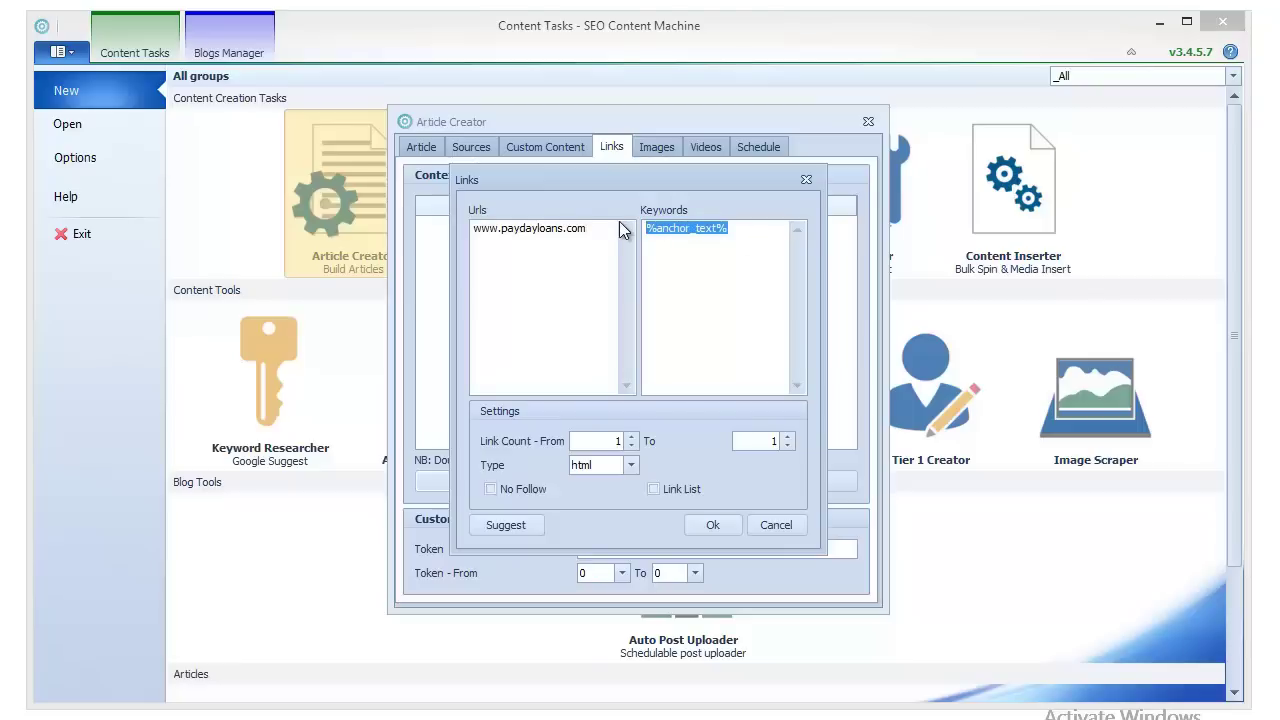
# Step: Scrape keyword suggestions for "payday loans" with the country kept at USA and look through the list
pyautogui.click(527, 531)
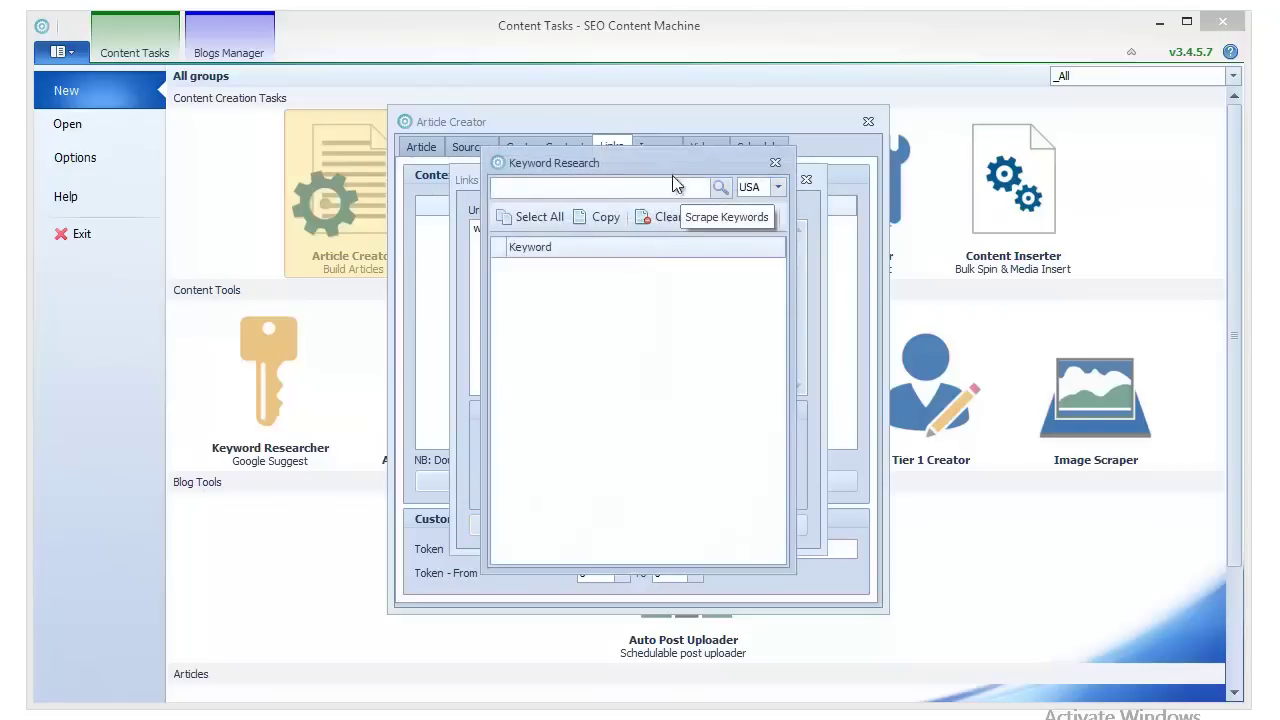
pyautogui.moveTo(640, 162); pyautogui.dragTo(971, 167)
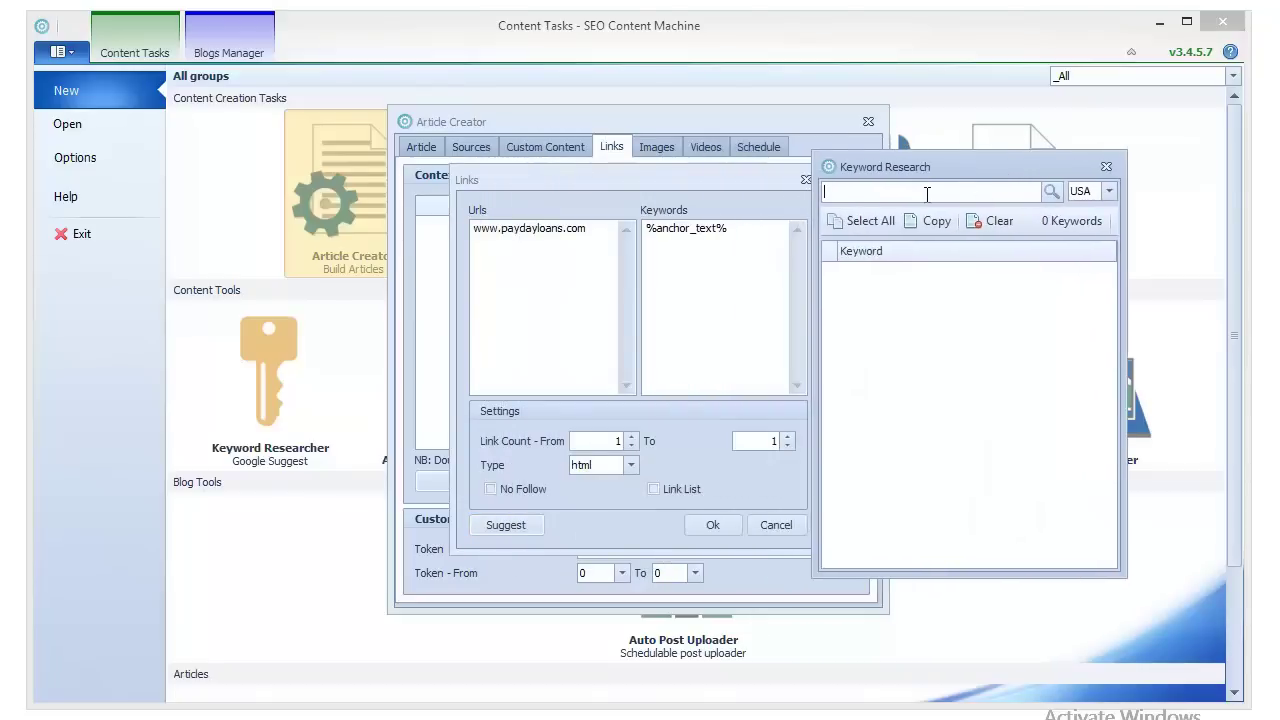
pyautogui.write('payday loans')
pyautogui.click(1111, 190)
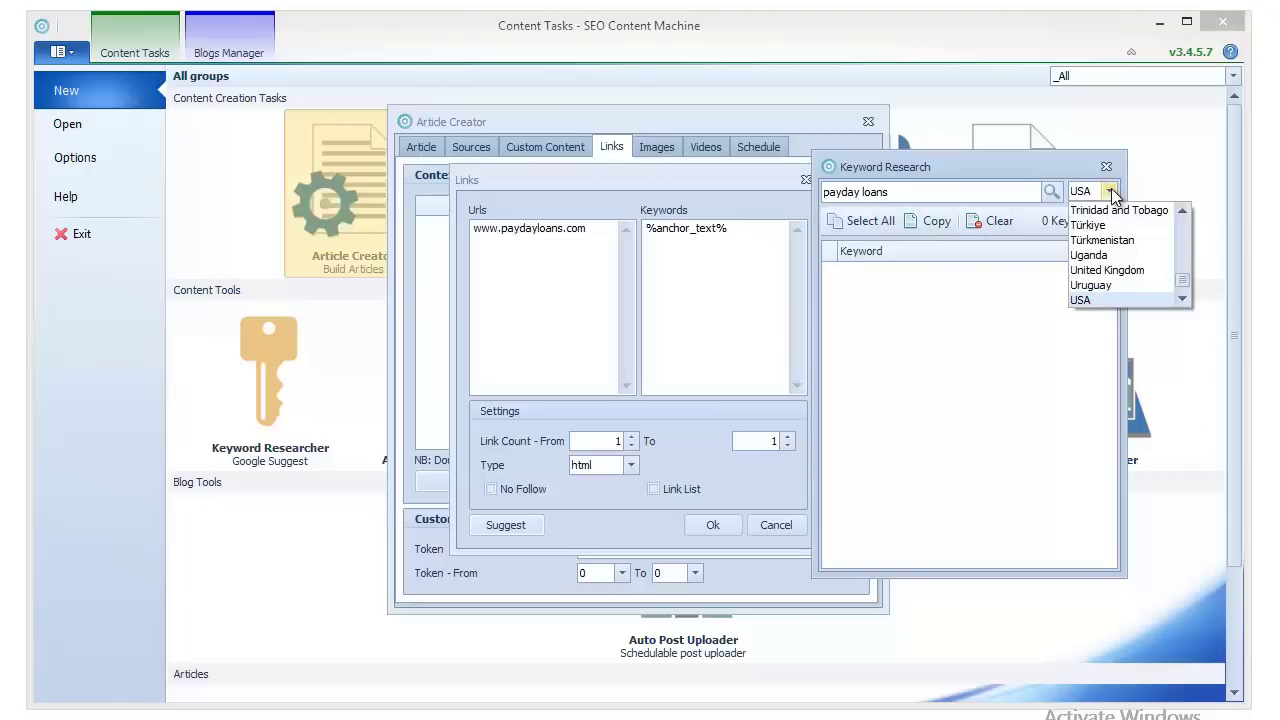
pyautogui.click(1111, 191)
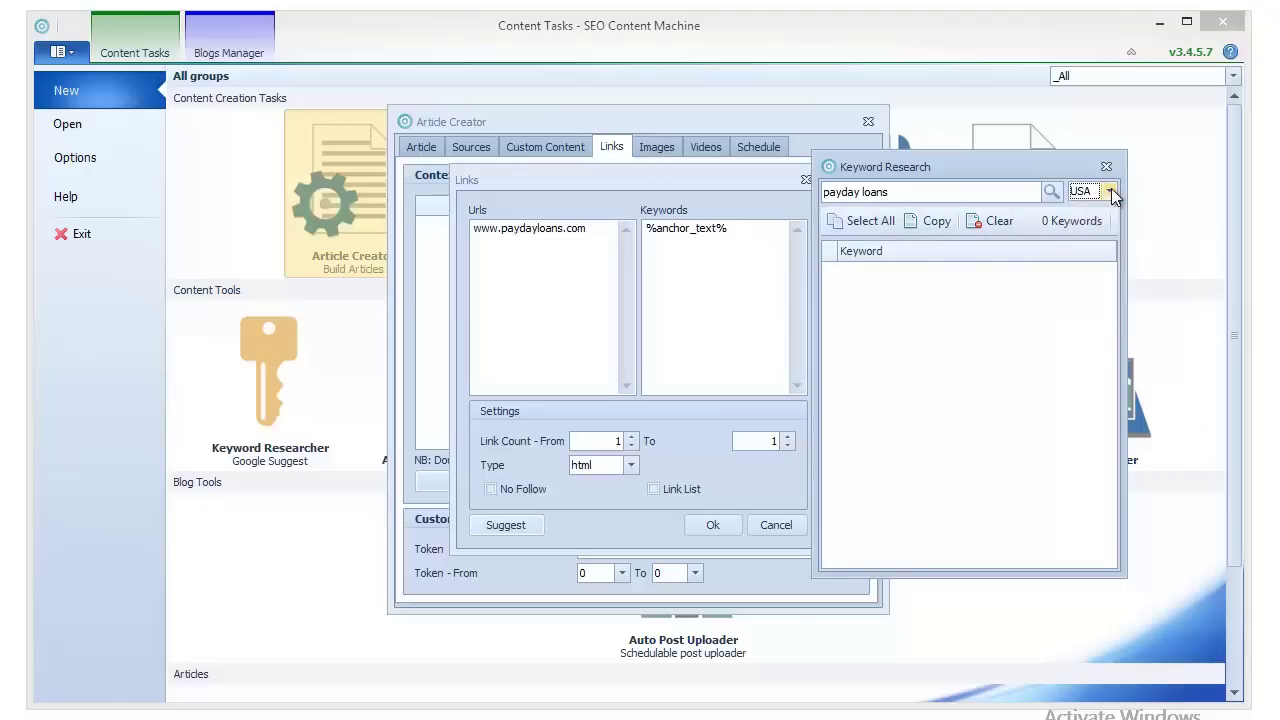
pyautogui.click(920, 192)
pyautogui.press('Return')
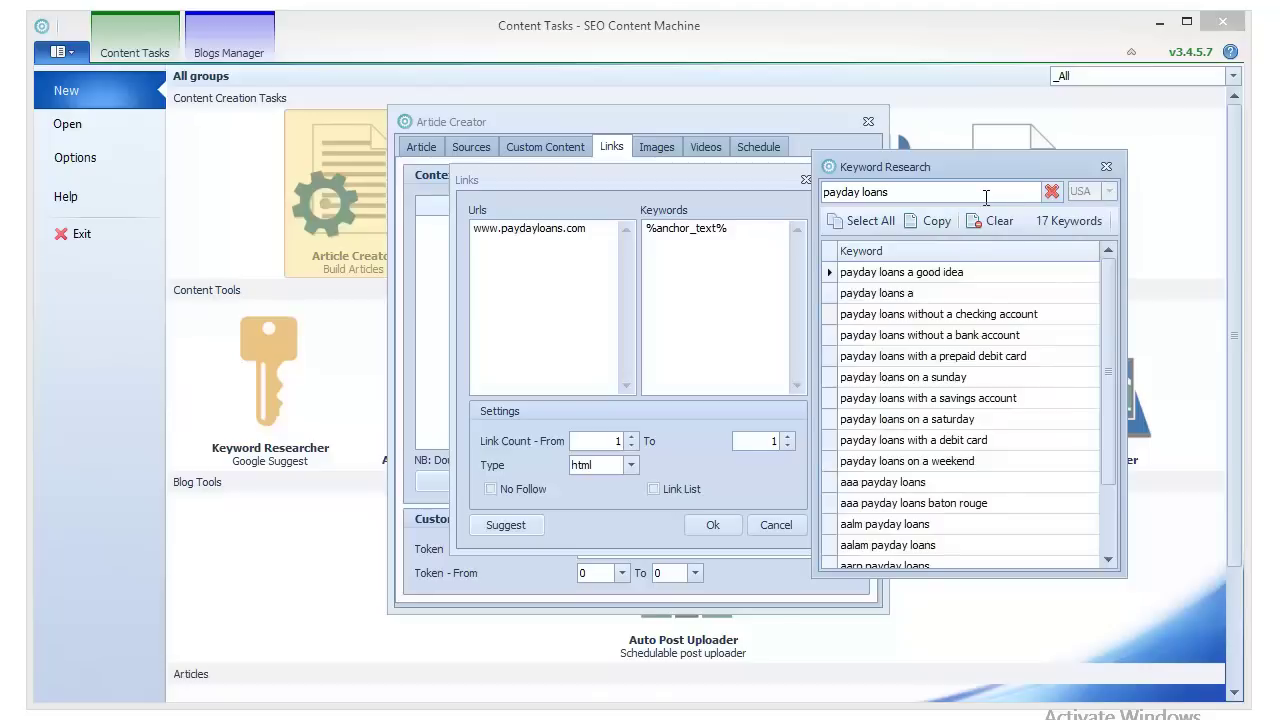
pyautogui.moveTo(1102, 290)
pyautogui.mouseDown()
pyautogui.moveTo(1107, 547)
pyautogui.moveTo(1113, 312)
pyautogui.mouseUp()
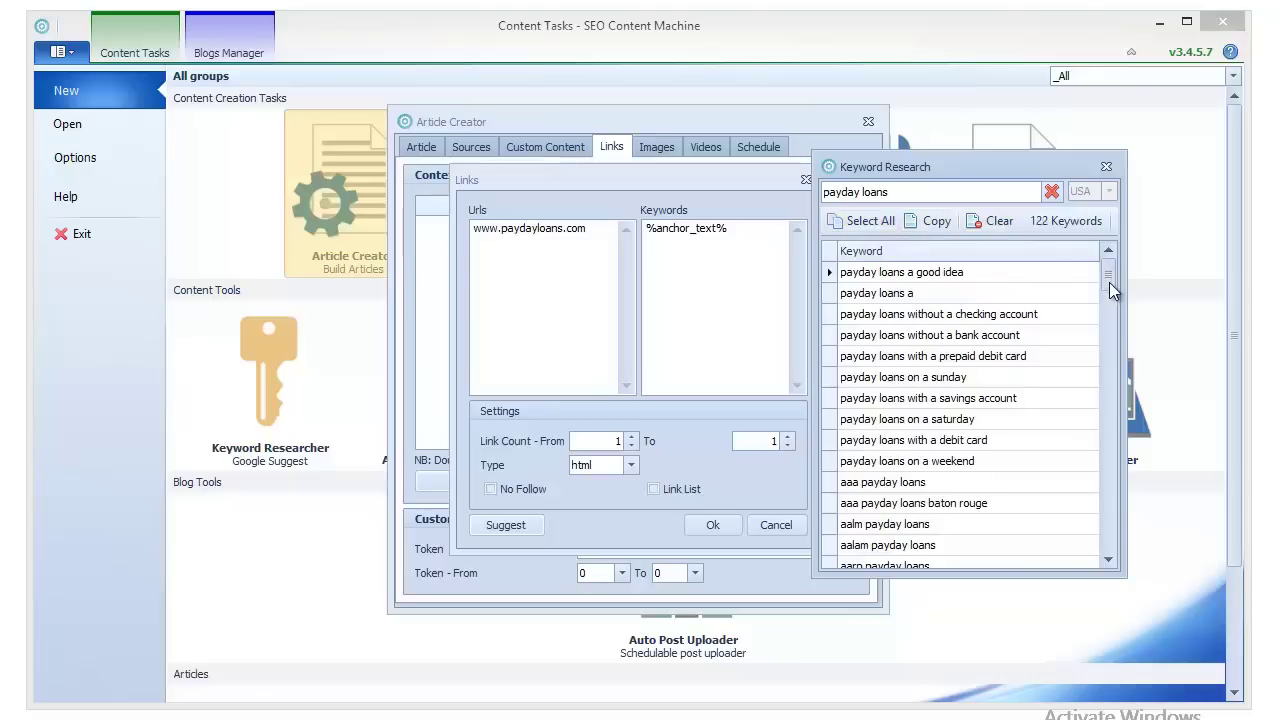
pyautogui.moveTo(1110, 279)
pyautogui.mouseDown()
pyautogui.moveTo(1092, 506)
pyautogui.moveTo(1109, 563)
pyautogui.moveTo(1123, 294)
pyautogui.mouseUp()
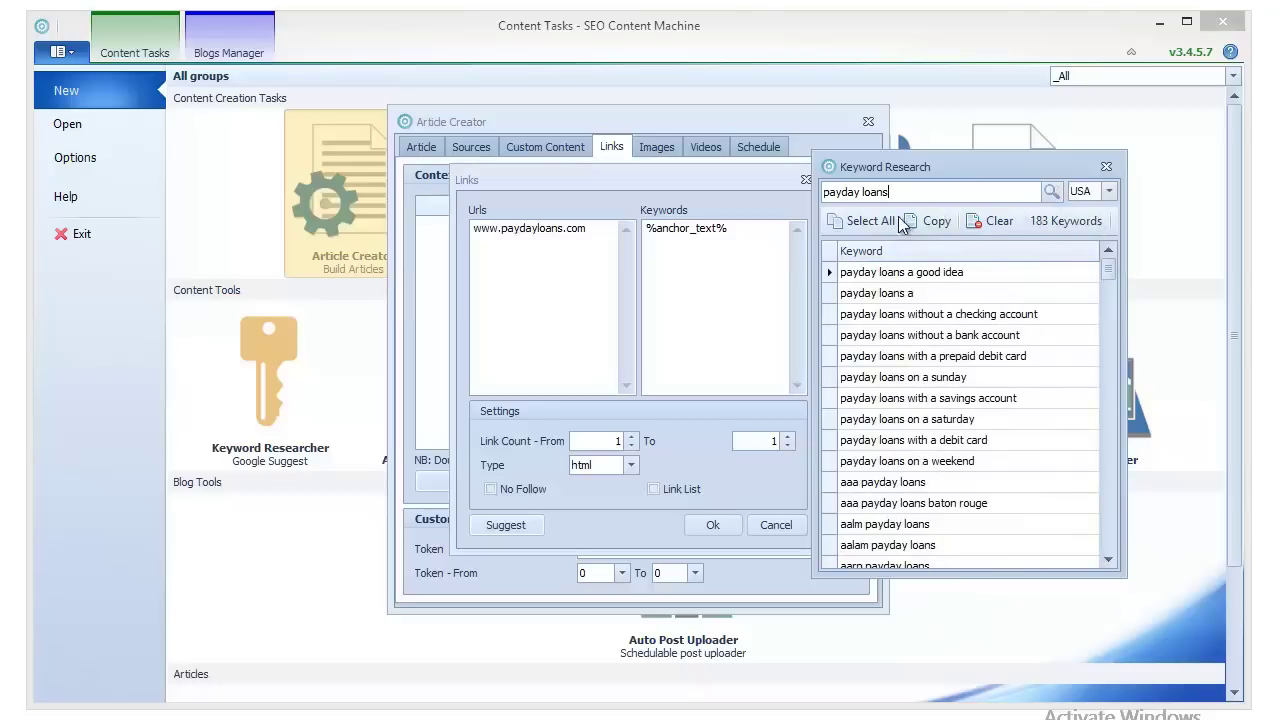
# Step: Copy all the scraped keywords and replace the link's %anchor_text% placeholder with them
pyautogui.click(870, 222)
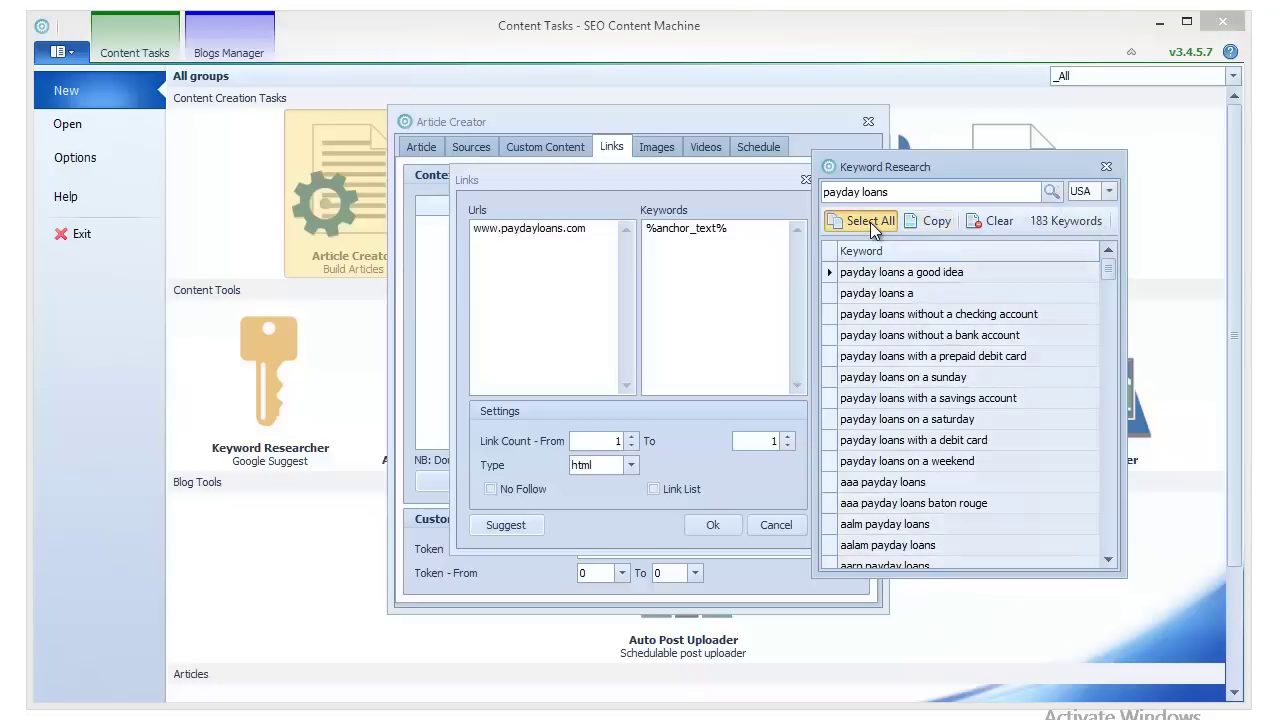
pyautogui.click(938, 222)
pyautogui.click(1107, 168)
pyautogui.doubleClick(716, 249)
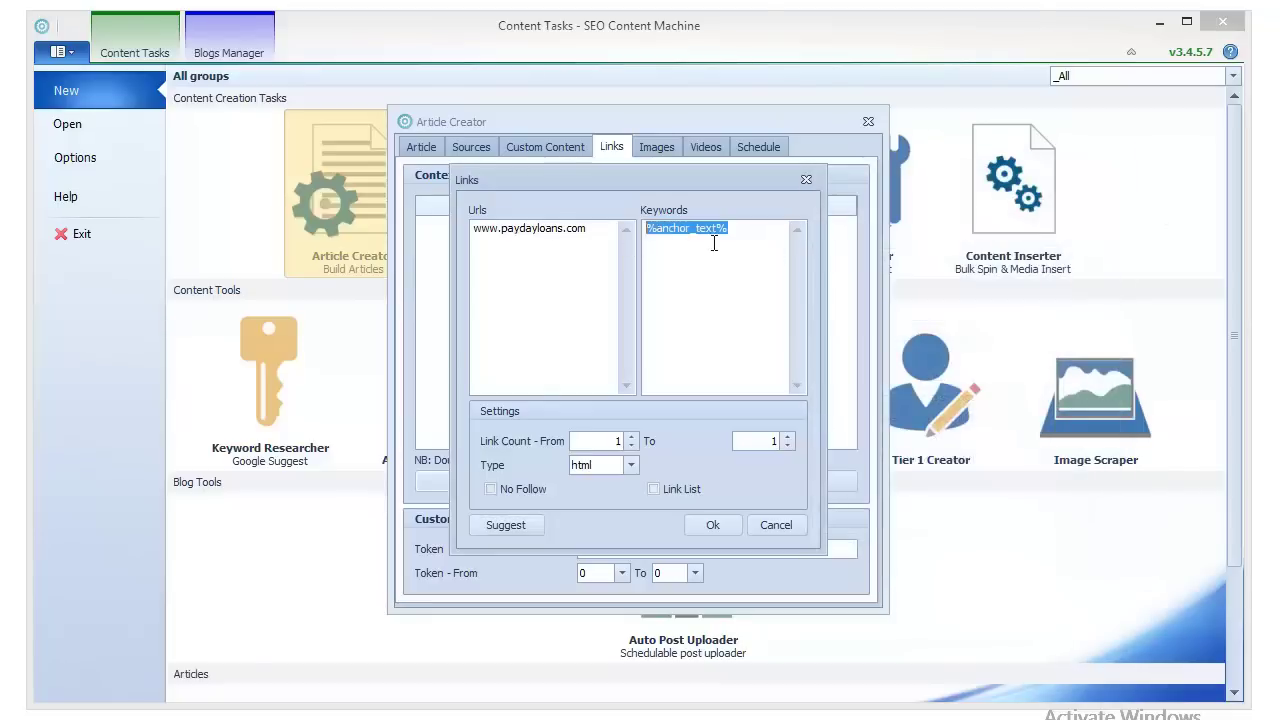
pyautogui.rightClick(712, 244)
pyautogui.click(752, 326)
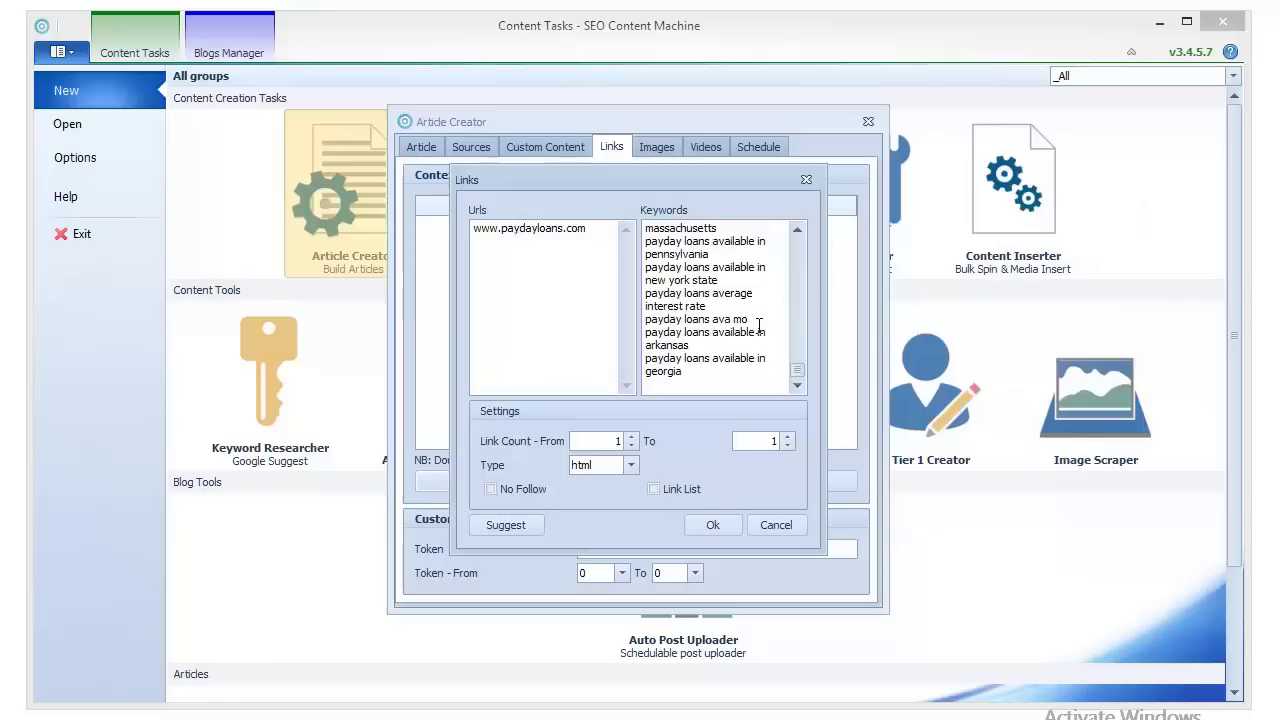
pyautogui.moveTo(797, 372); pyautogui.dragTo(796, 239)
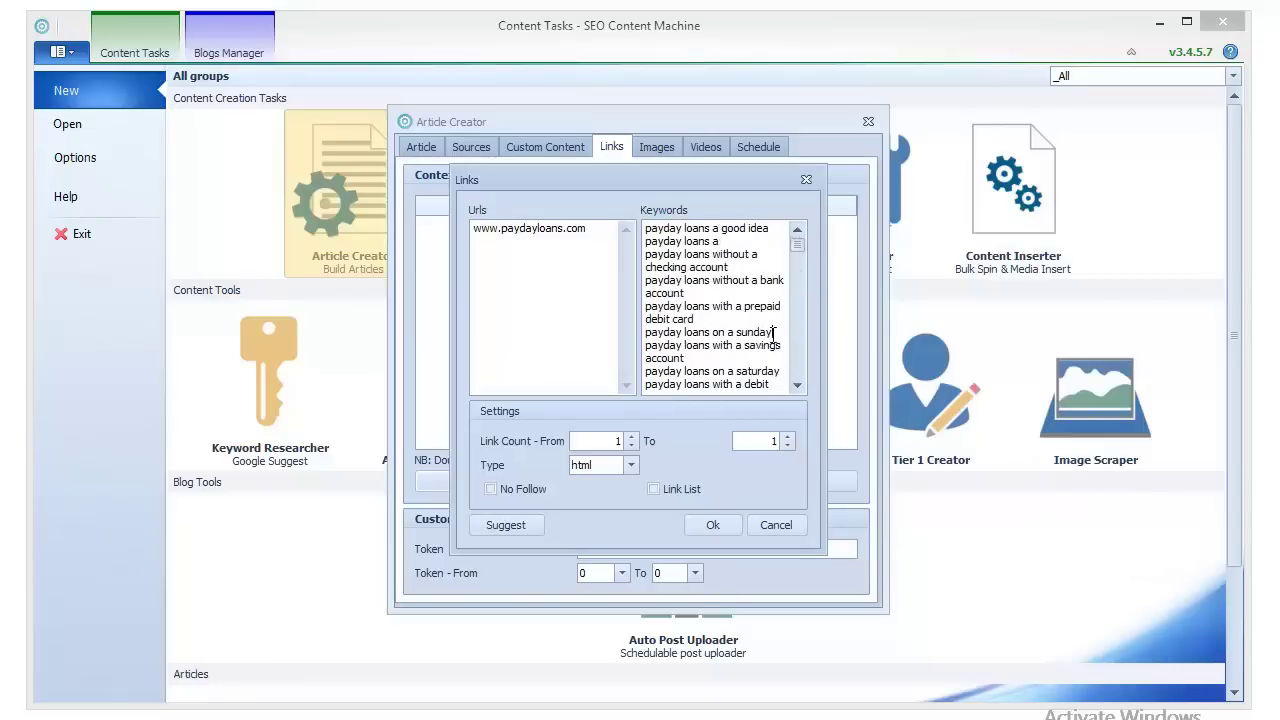
pyautogui.click(769, 333)
pyautogui.click(770, 332)
pyautogui.moveTo(797, 244)
pyautogui.mouseDown()
pyautogui.moveTo(801, 379)
pyautogui.moveTo(791, 244)
pyautogui.mouseUp()
pyautogui.click(710, 522)
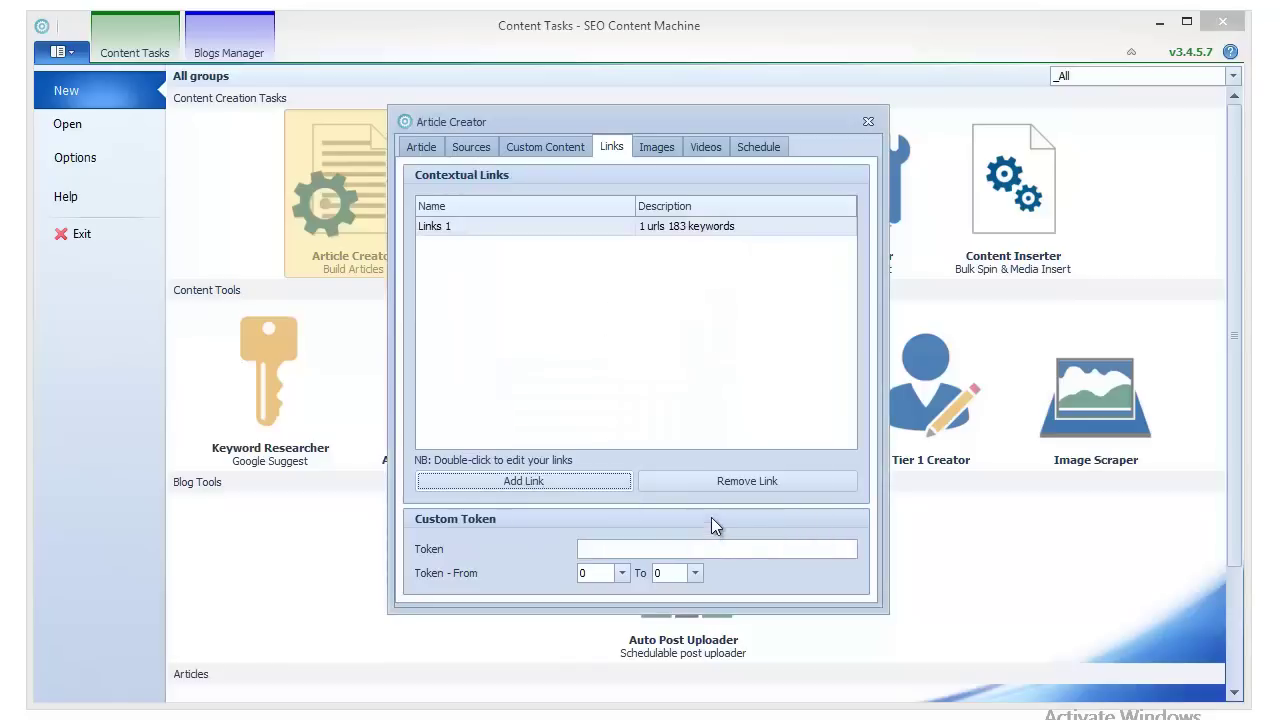
# Step: Start a second contextual link and scrape keyword suggestions for "payday loans"
pyautogui.click(536, 486)
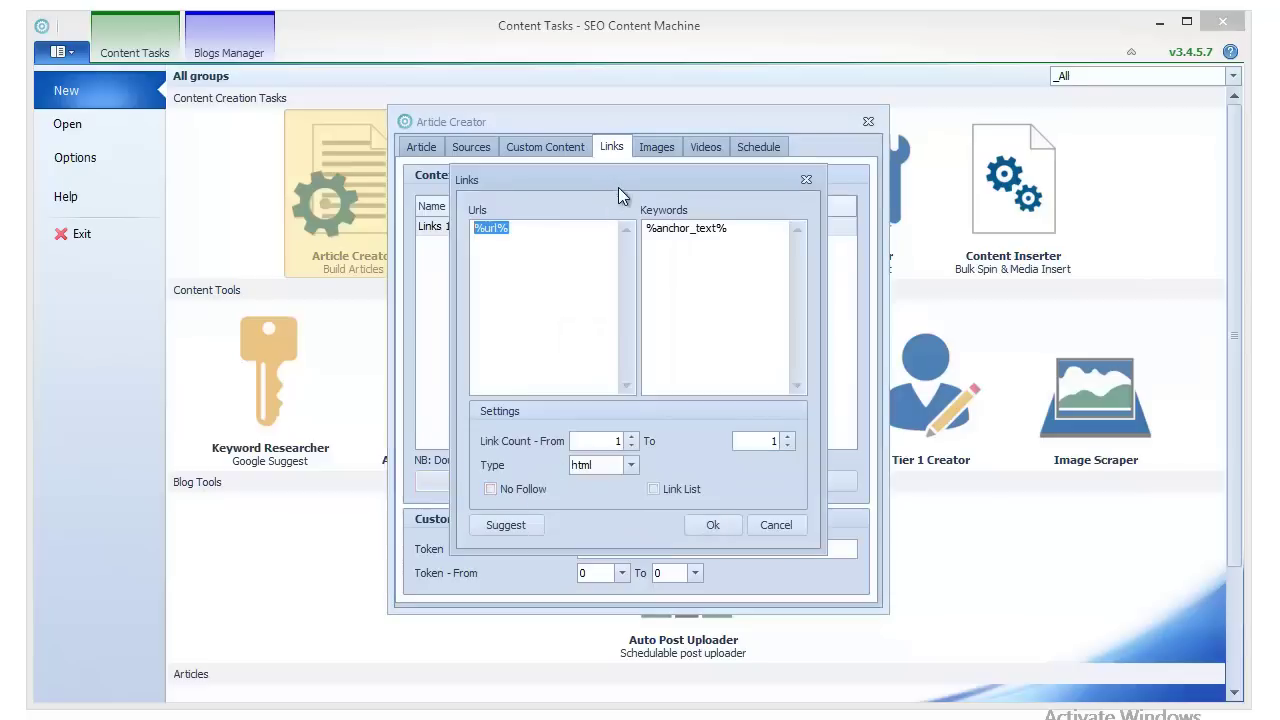
pyautogui.moveTo(618, 187); pyautogui.dragTo(678, 232)
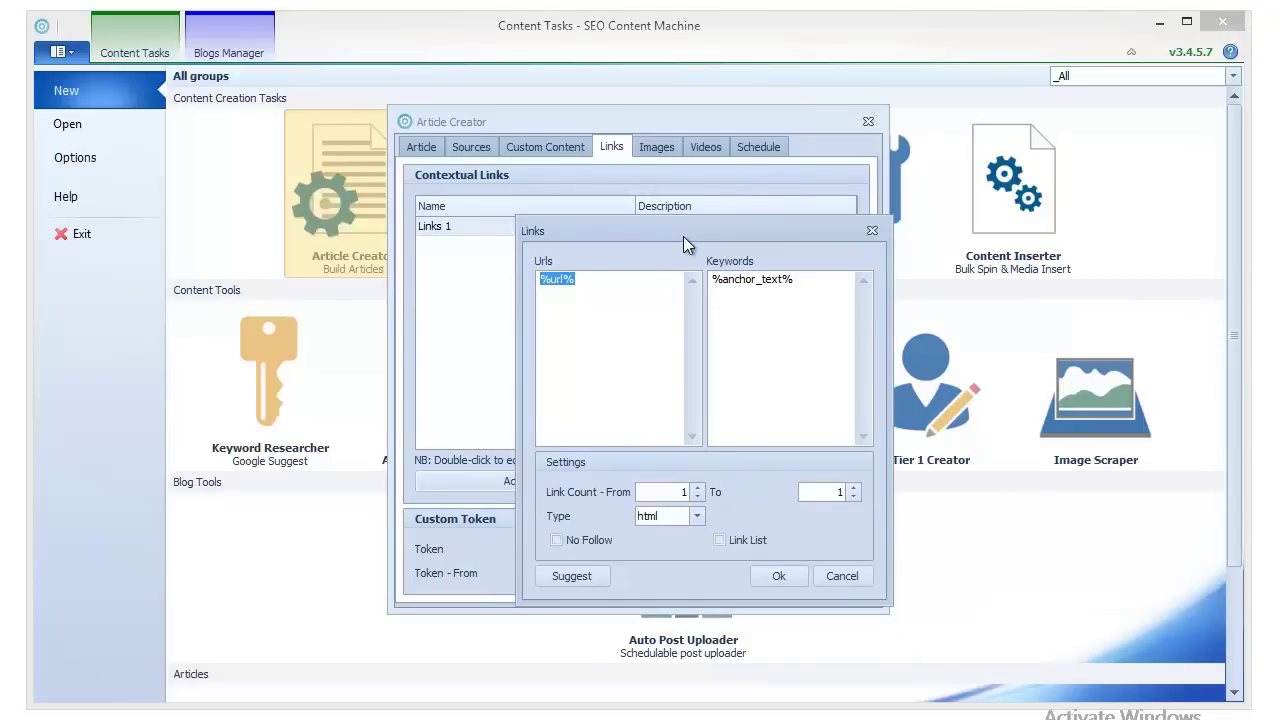
pyautogui.moveTo(683, 236); pyautogui.dragTo(705, 258)
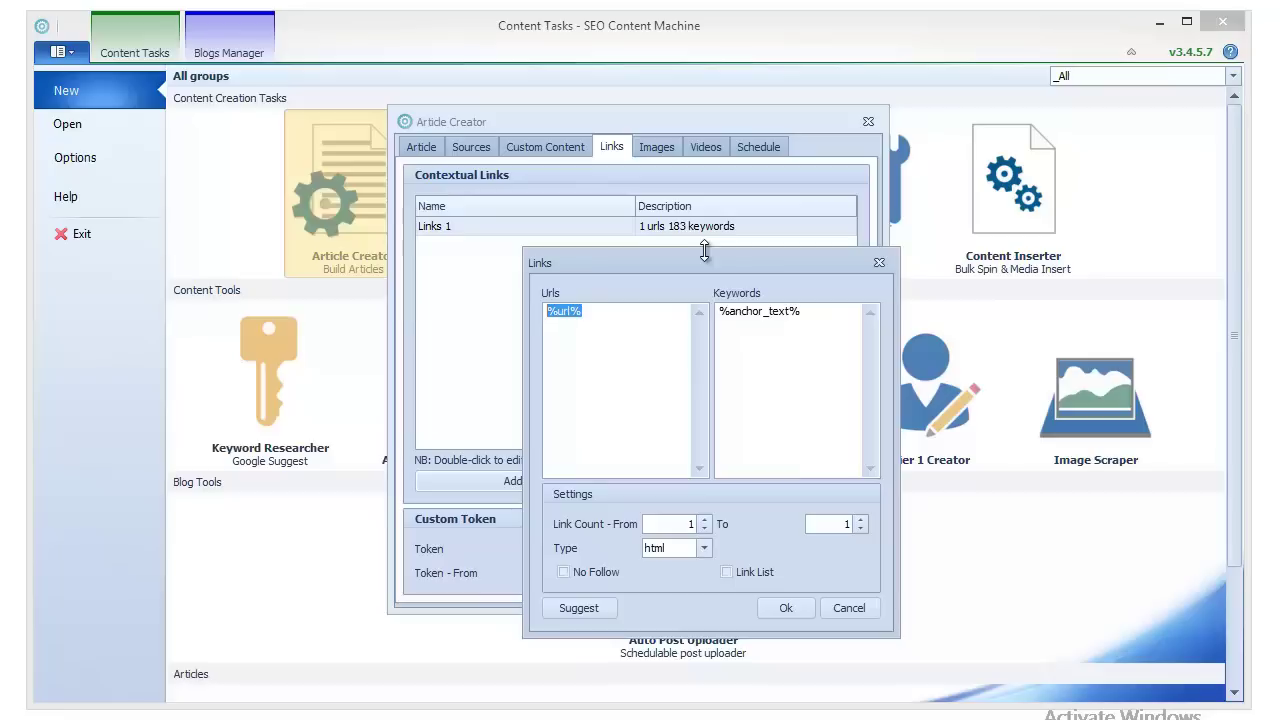
pyautogui.click(583, 613)
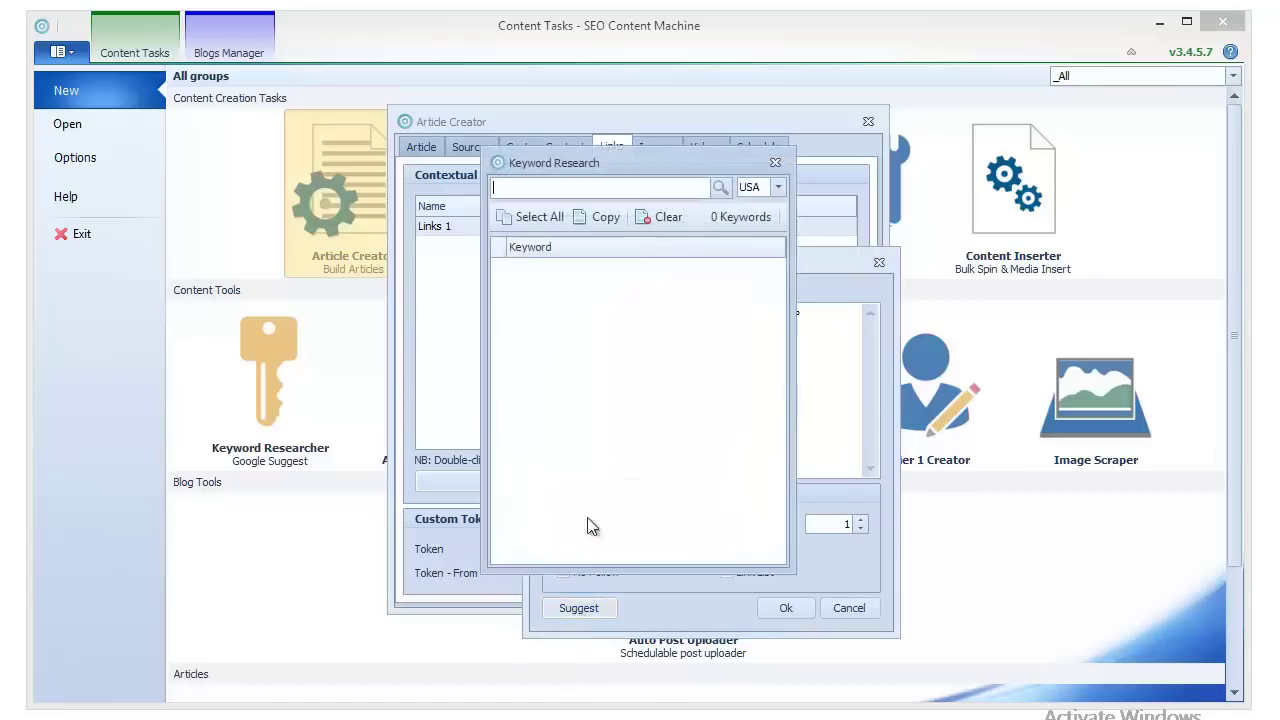
pyautogui.moveTo(612, 170); pyautogui.dragTo(1058, 222)
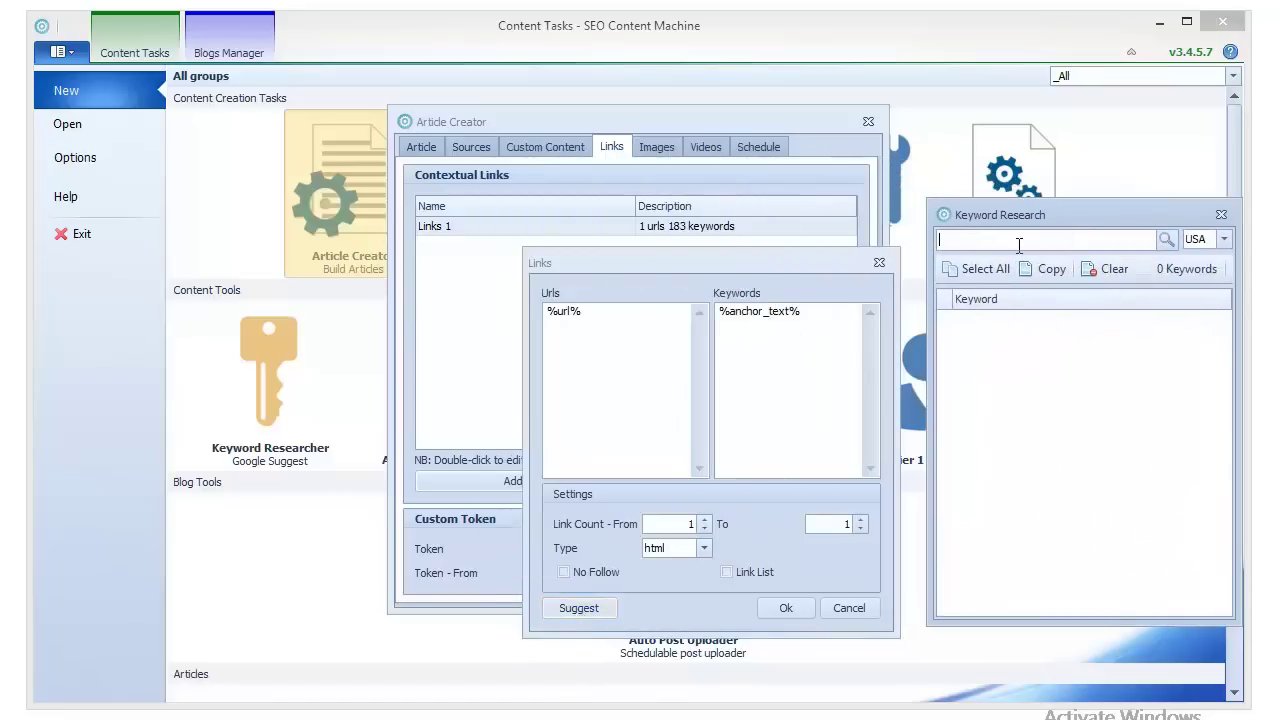
pyautogui.write('payday loans')
pyautogui.press('Return')
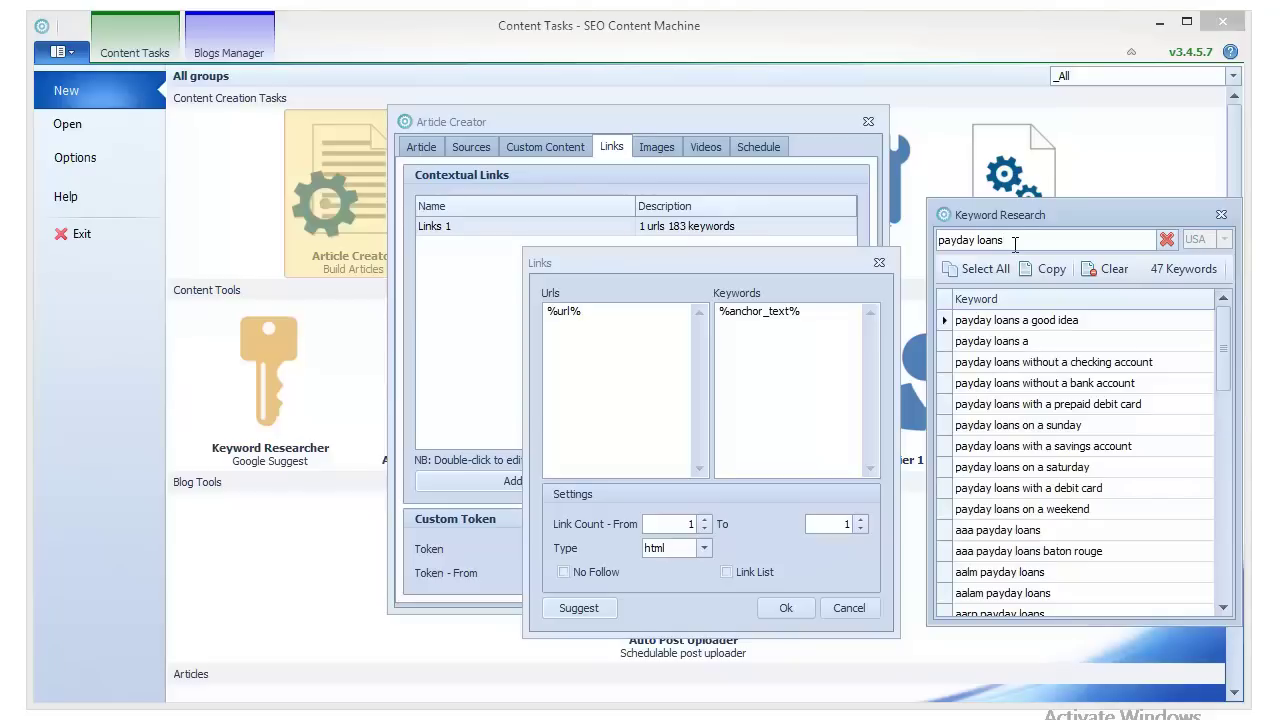
# Step: Stop the scrape, copy all the found keywords and paste them over %anchor_text% in the second link
pyautogui.click(978, 269)
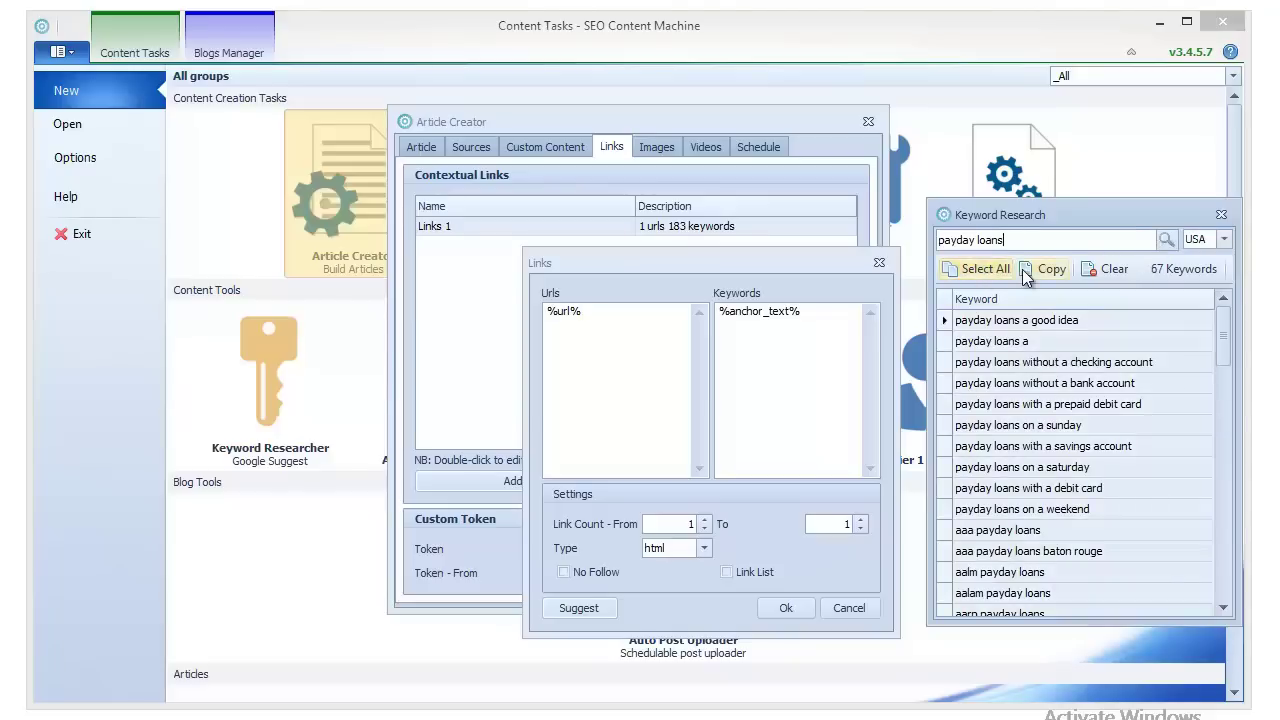
pyautogui.click(1032, 270)
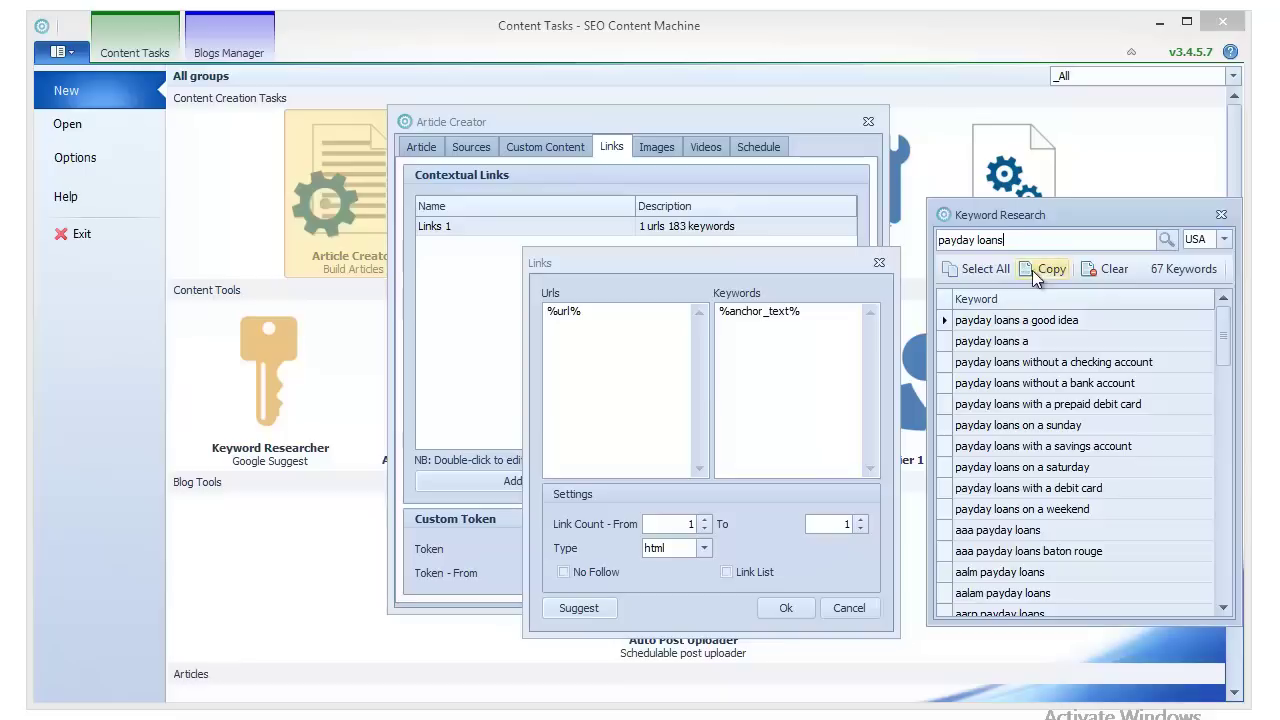
pyautogui.click(1220, 216)
pyautogui.click(830, 318)
pyautogui.hotkey('ctrl', 'a')
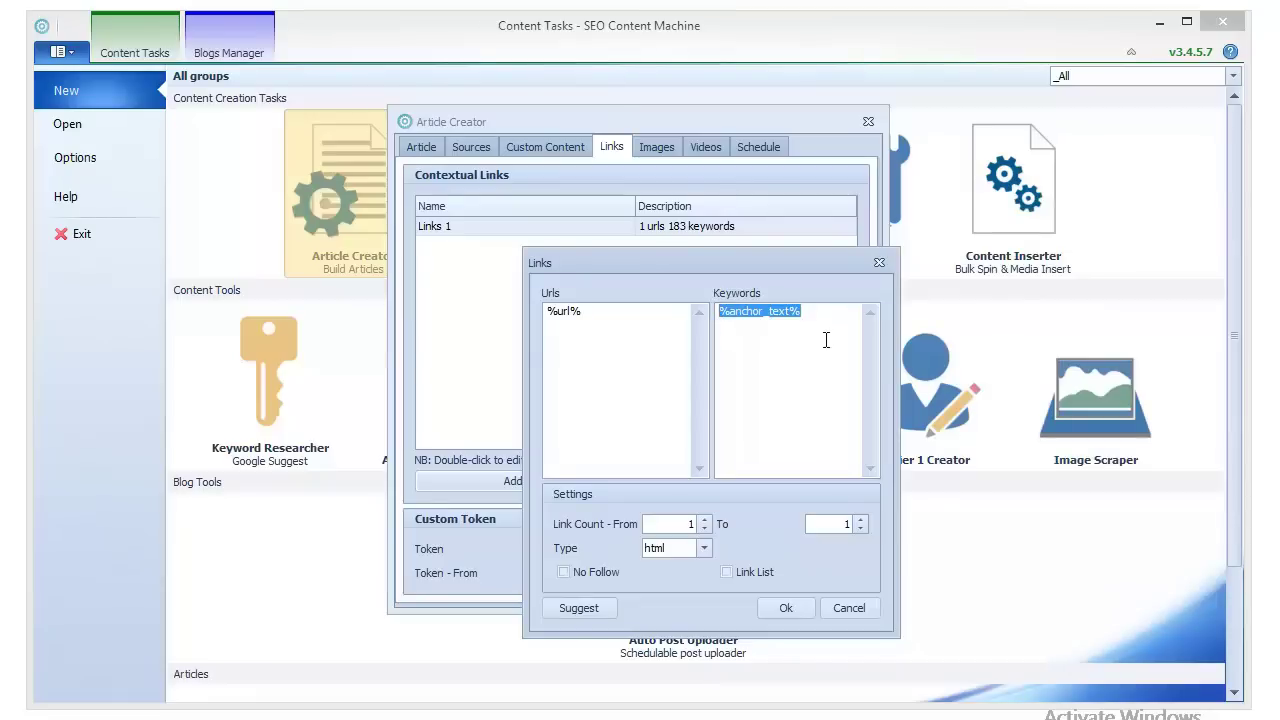
pyautogui.hotkey('ctrl', 'v')
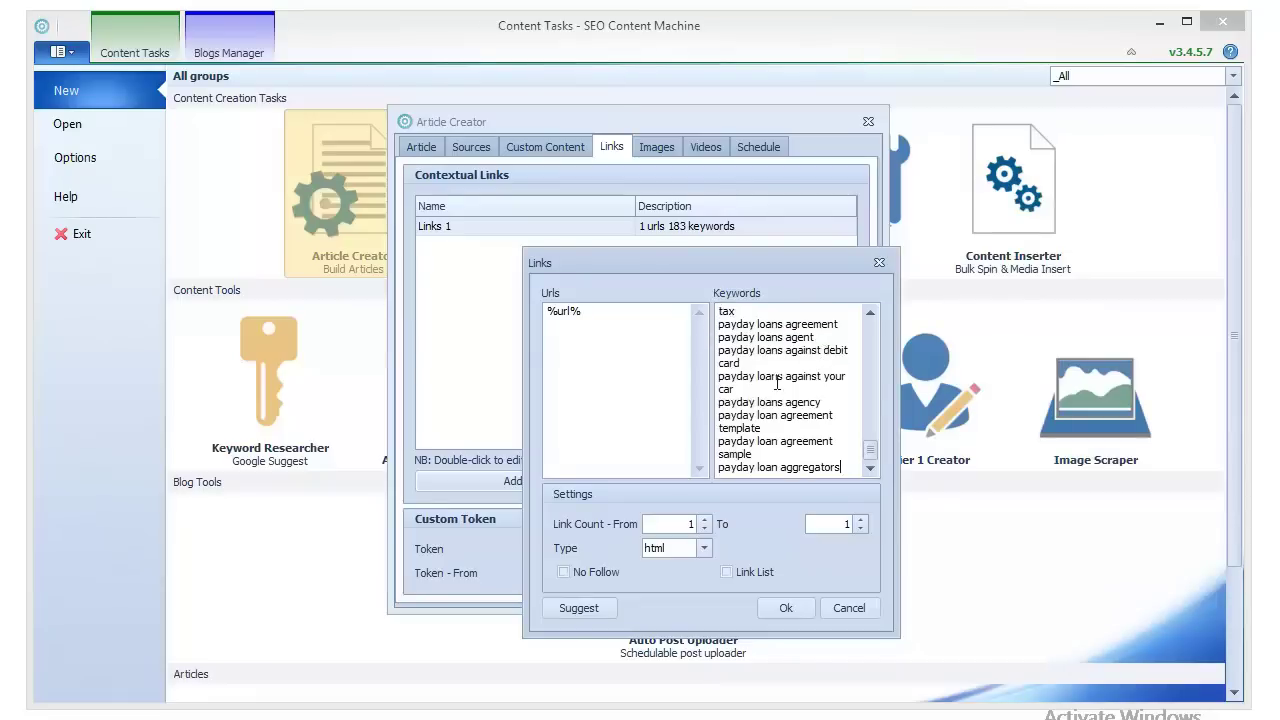
# Step: Scrape suggestions for "cash advance" and append them to the second link's keyword list
pyautogui.click(587, 606)
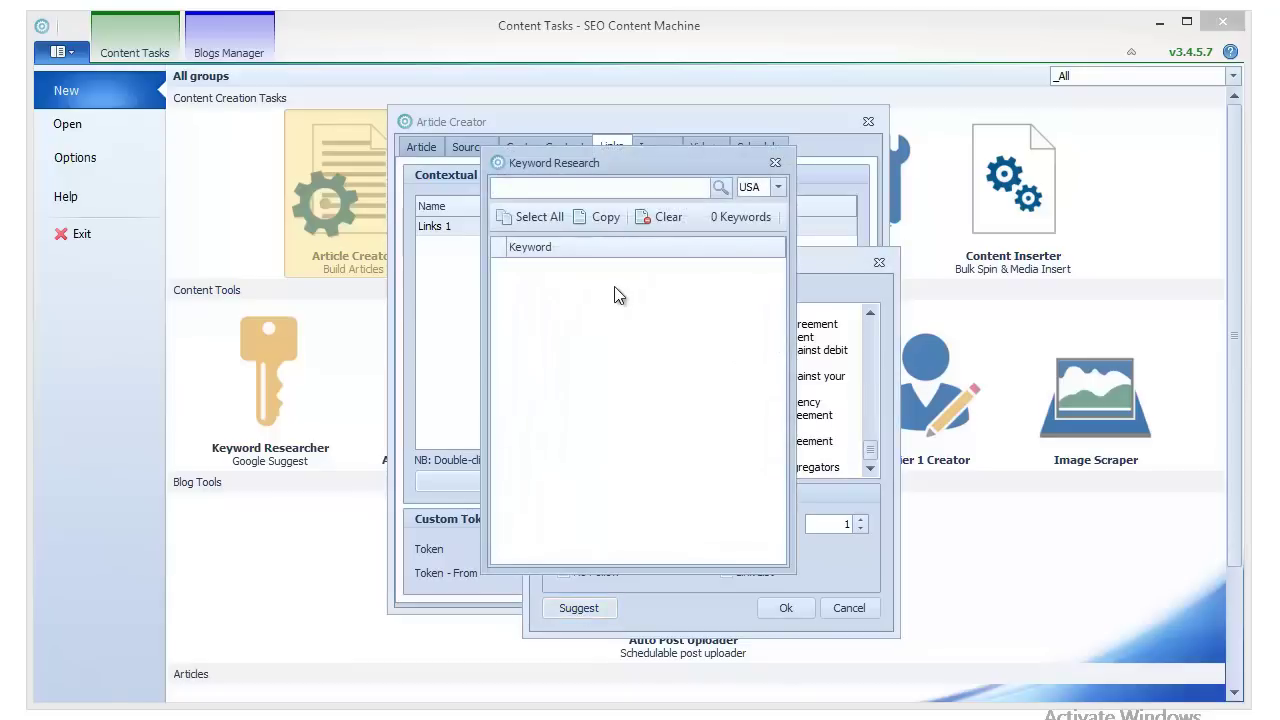
pyautogui.write('cash advance')
pyautogui.press('Return')
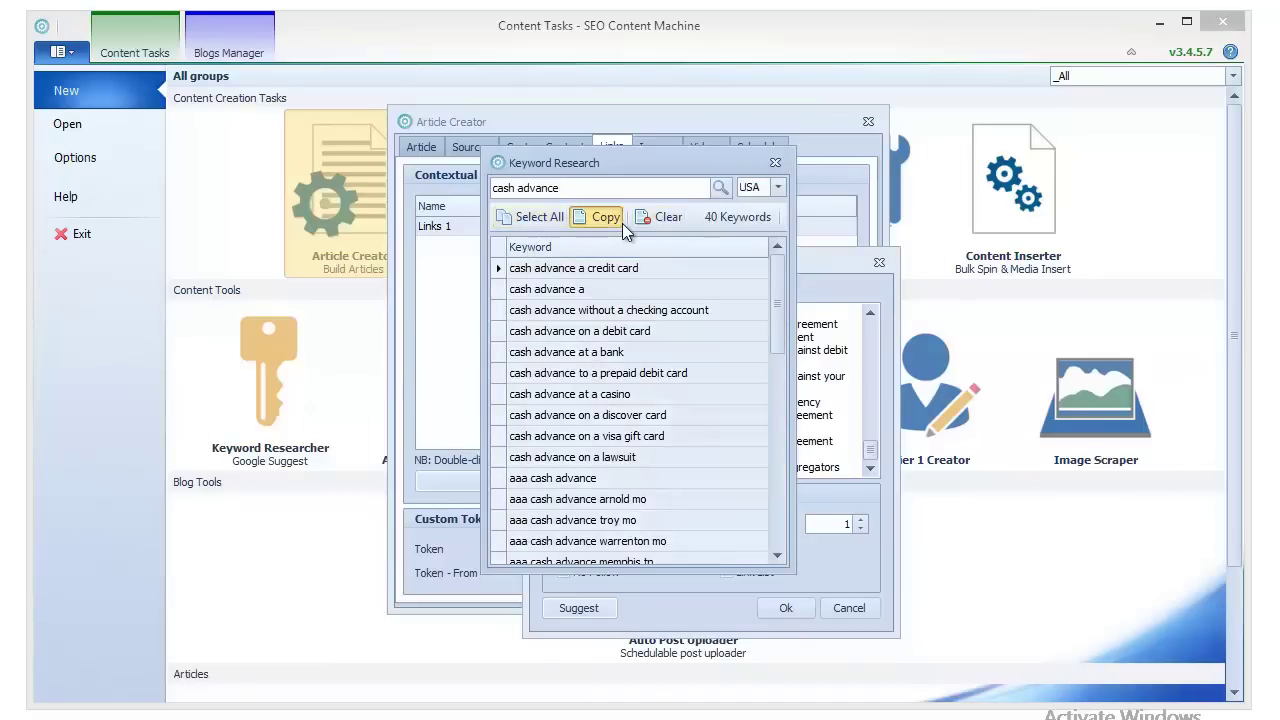
pyautogui.click(774, 162)
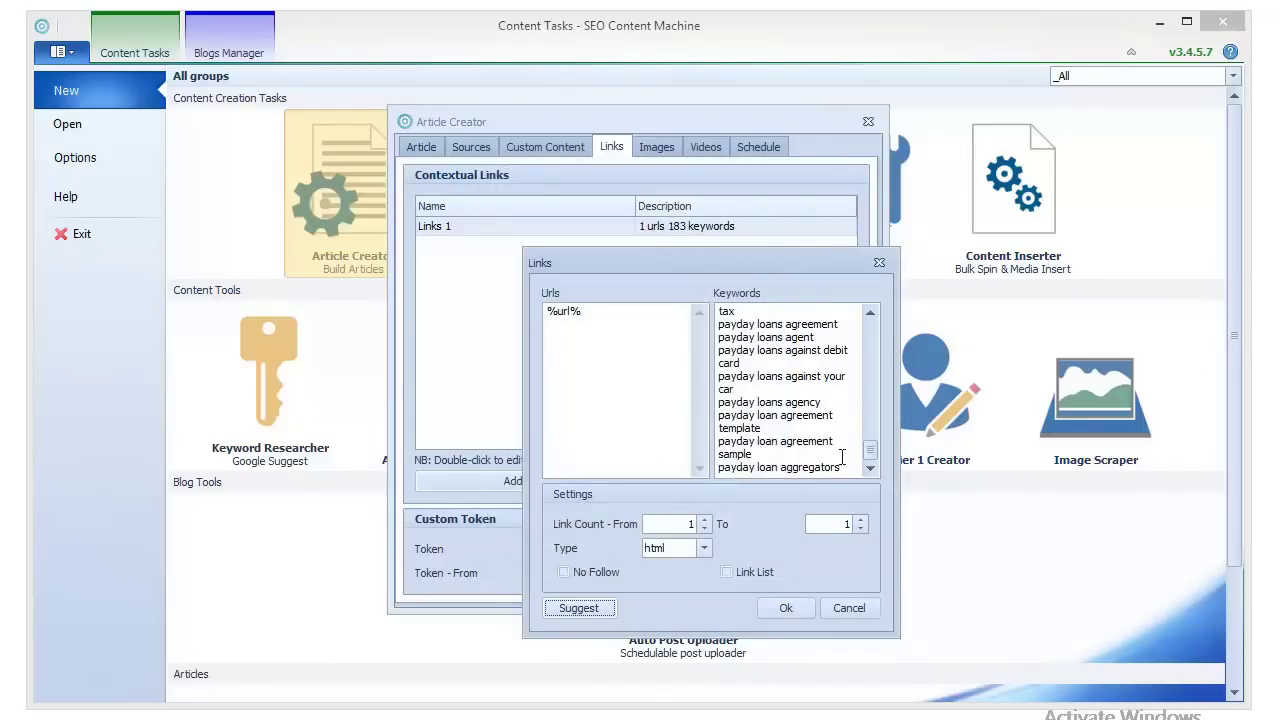
pyautogui.click(848, 459)
pyautogui.hotkey('ctrl', 'v')
pyautogui.press('BackSpace')
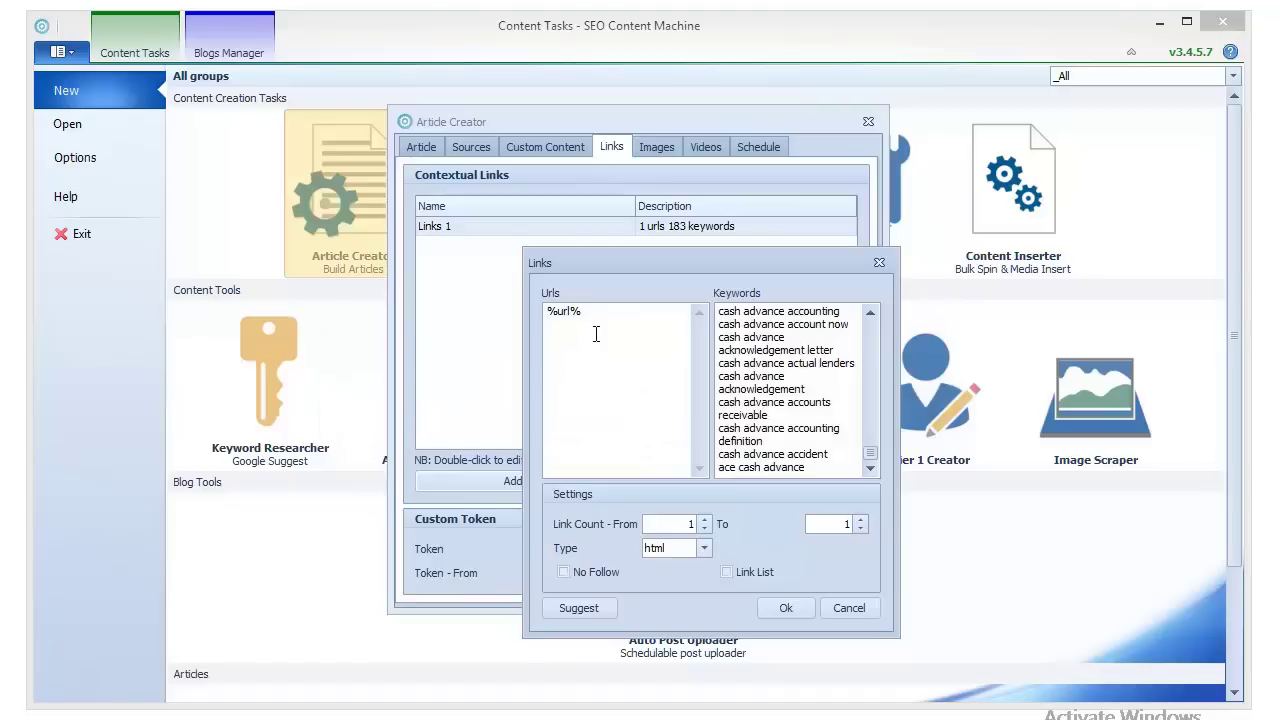
# Step: Copy the second link's entire keyword list and paste it into the Harvester keywords in ScrapeBox
pyautogui.rightClick(835, 442)
pyautogui.click(878, 572)
pyautogui.rightClick(778, 441)
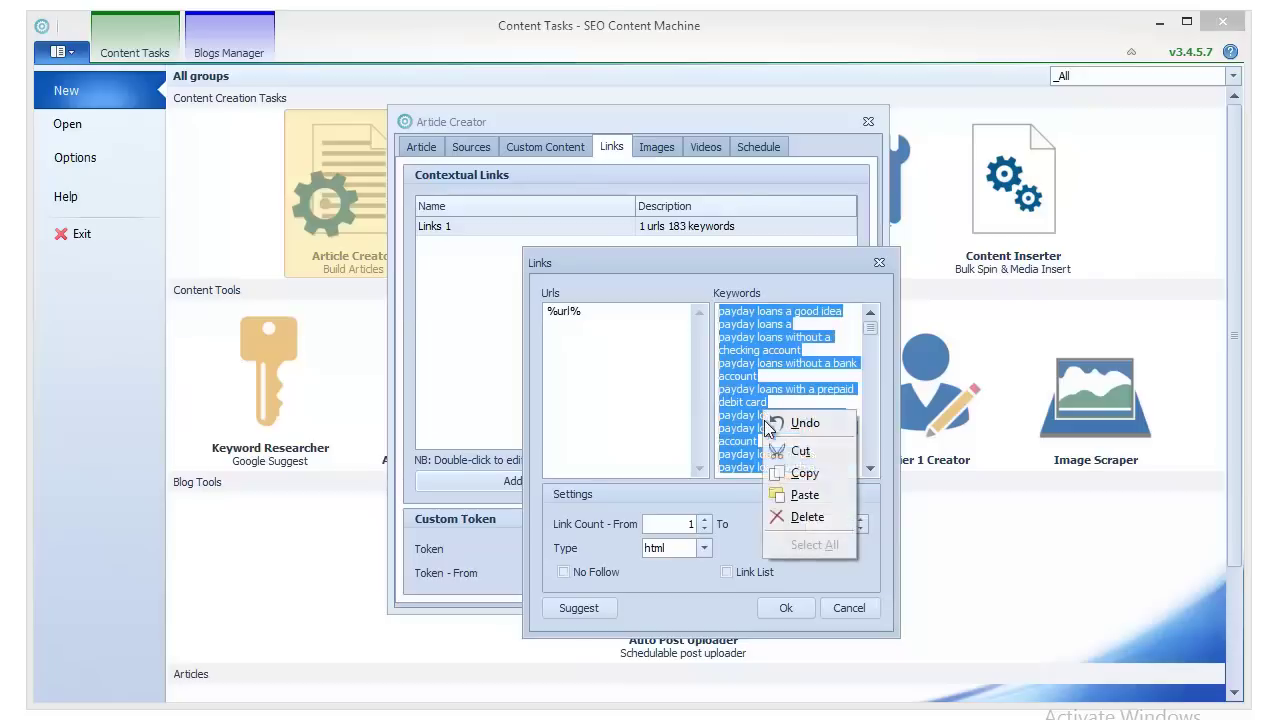
pyautogui.click(798, 476)
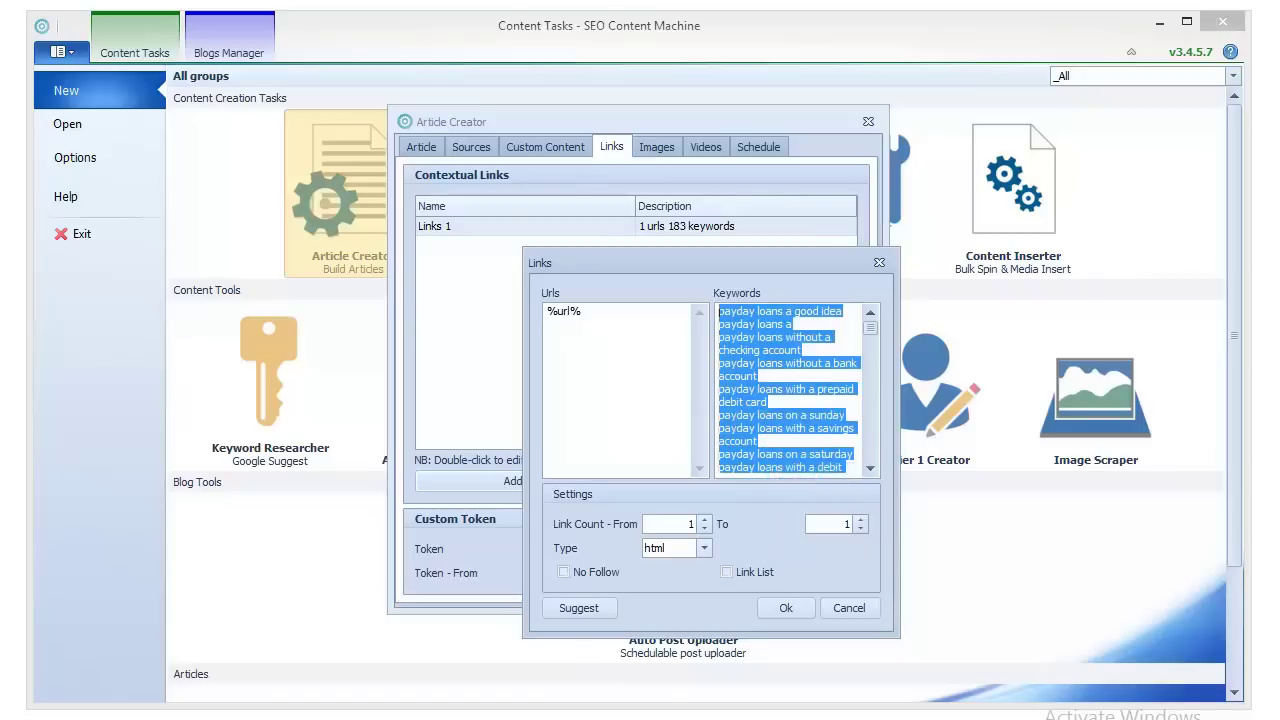
pyautogui.hotkey('alt', 'Tab')
pyautogui.rightClick(333, 232)
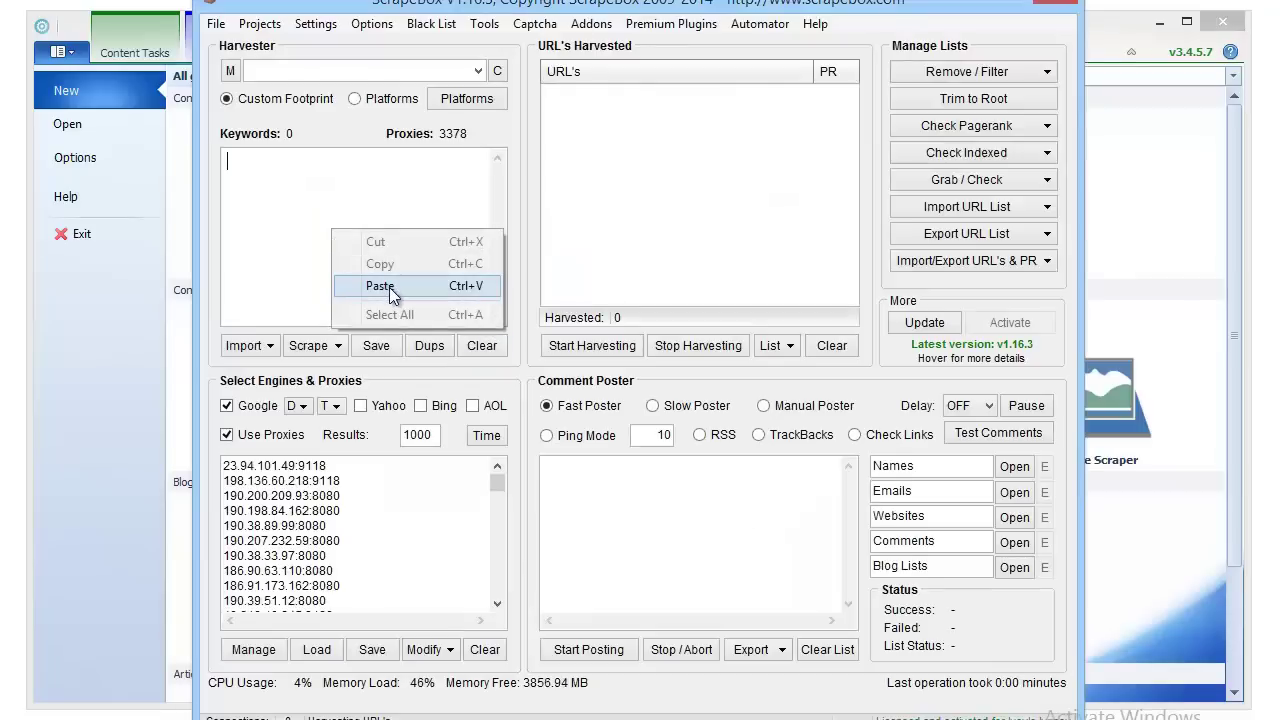
pyautogui.click(380, 286)
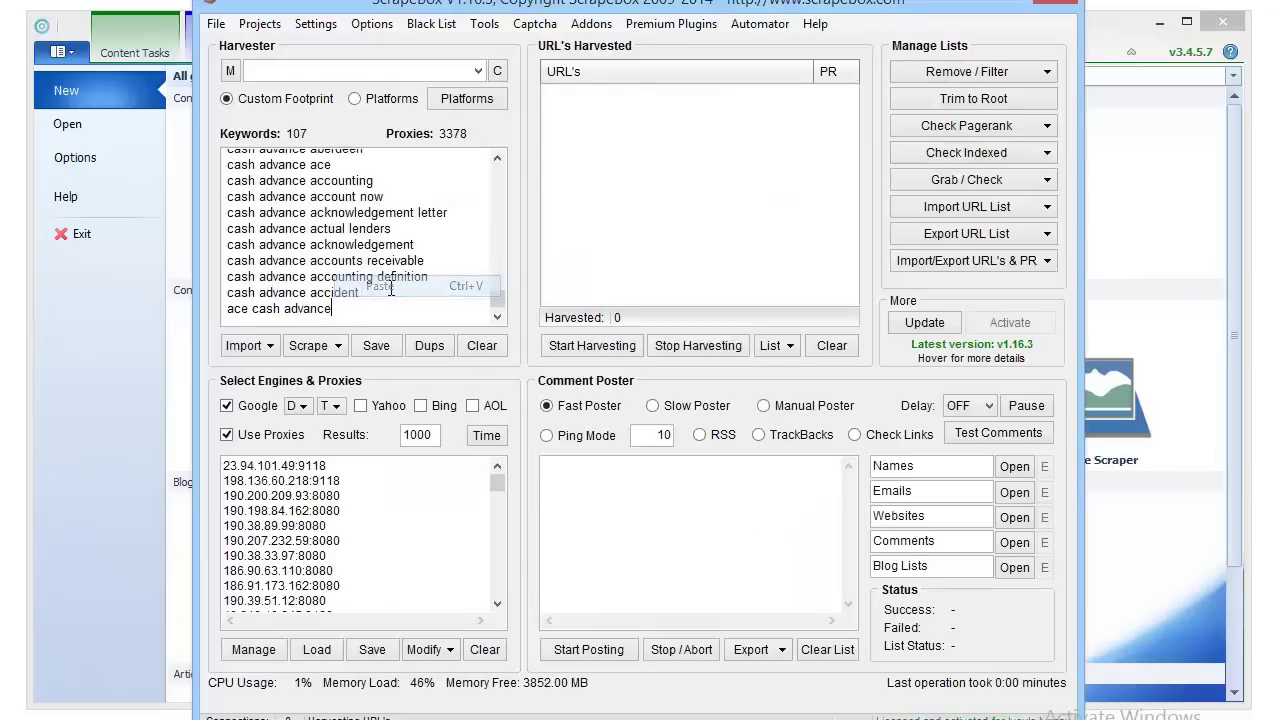
# Step: Harvest Google URLs for the pasted keywords with the untested proxies, stop the harvest early and close its completion report
pyautogui.click(593, 350)
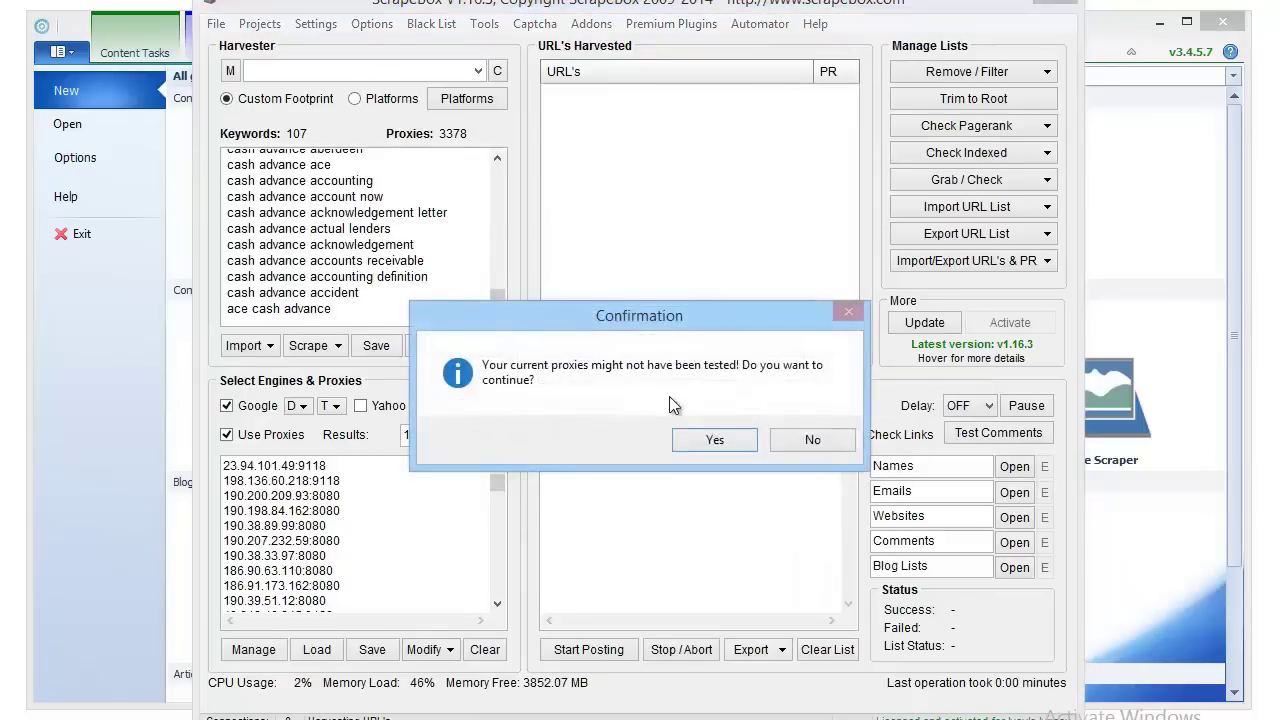
pyautogui.click(715, 441)
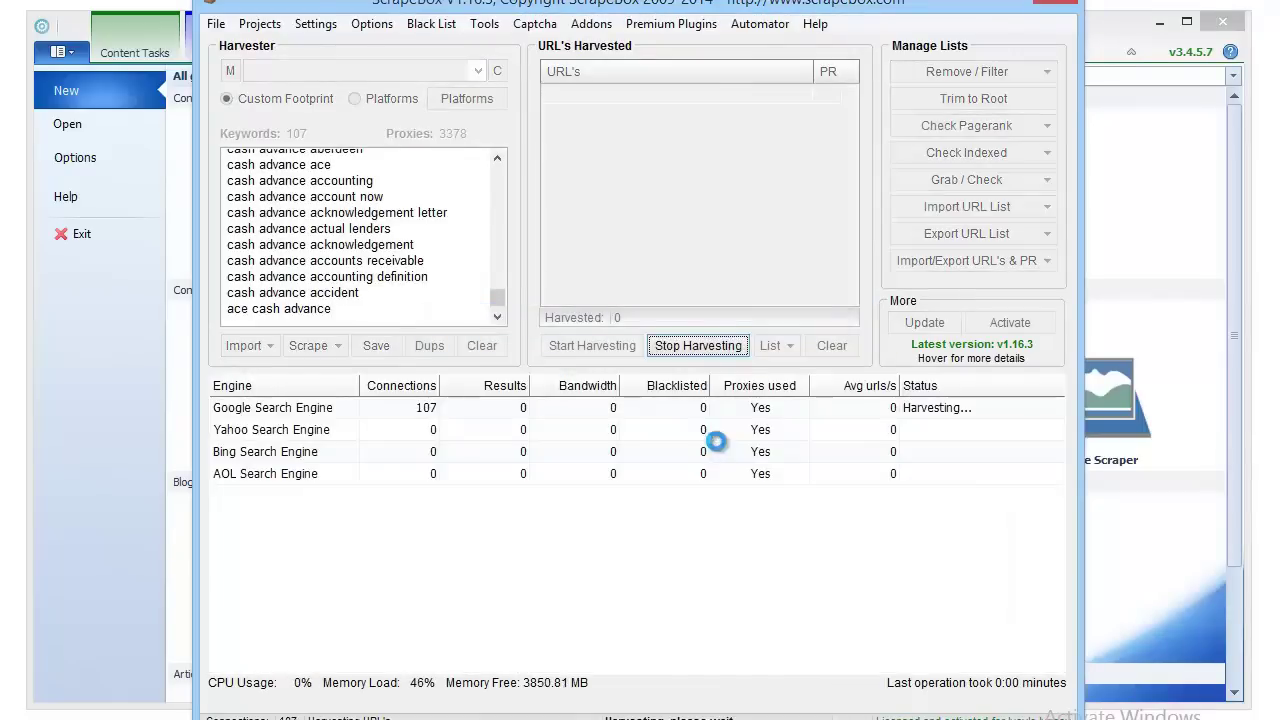
pyautogui.click(700, 346)
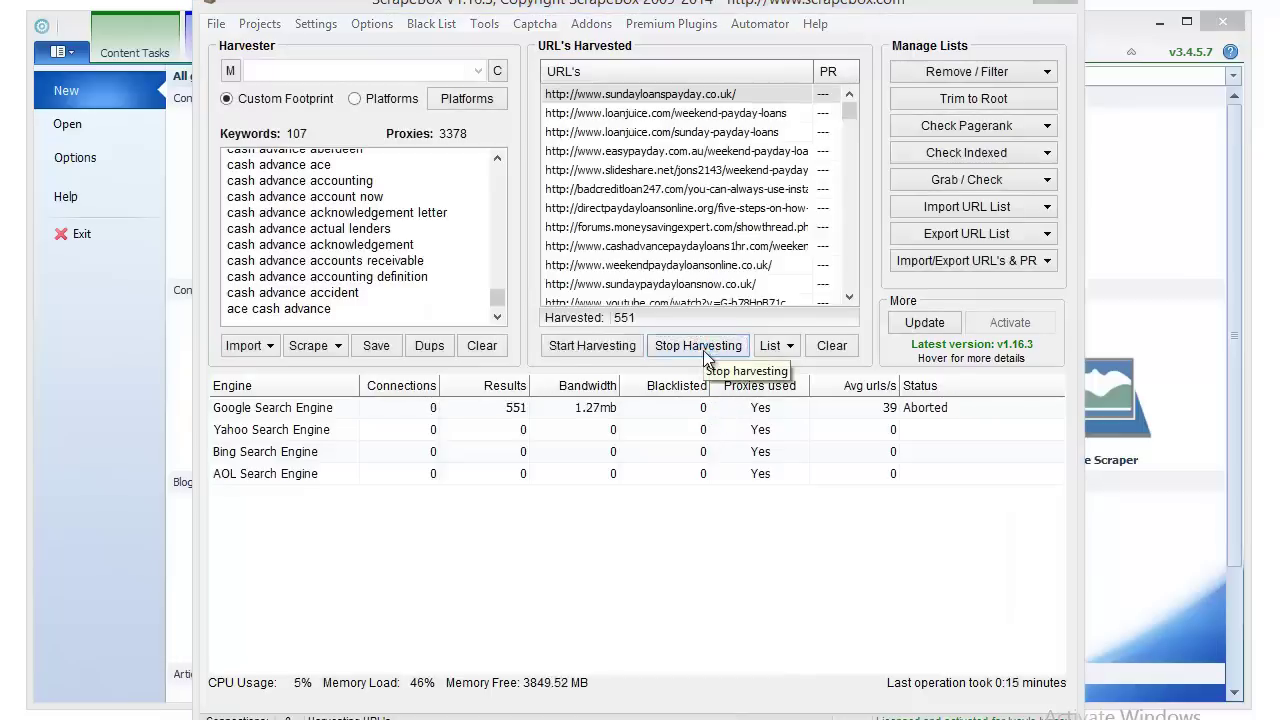
pyautogui.click(700, 441)
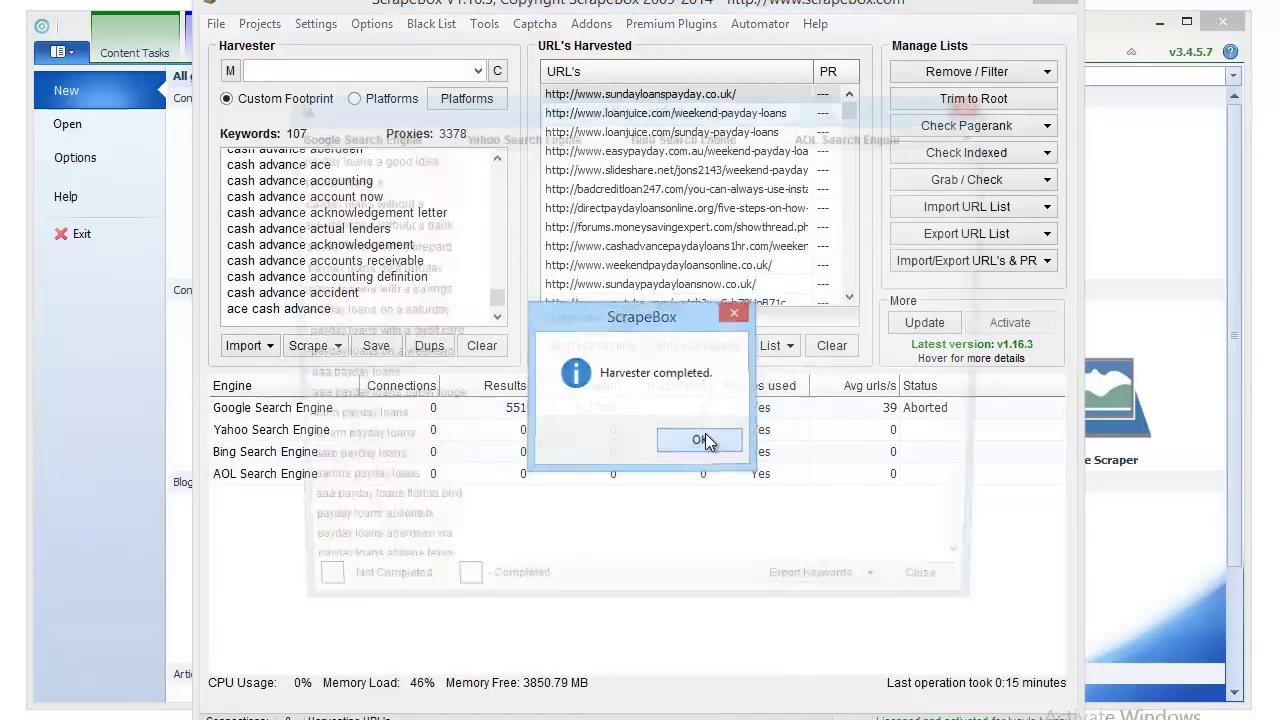
pyautogui.click(945, 598)
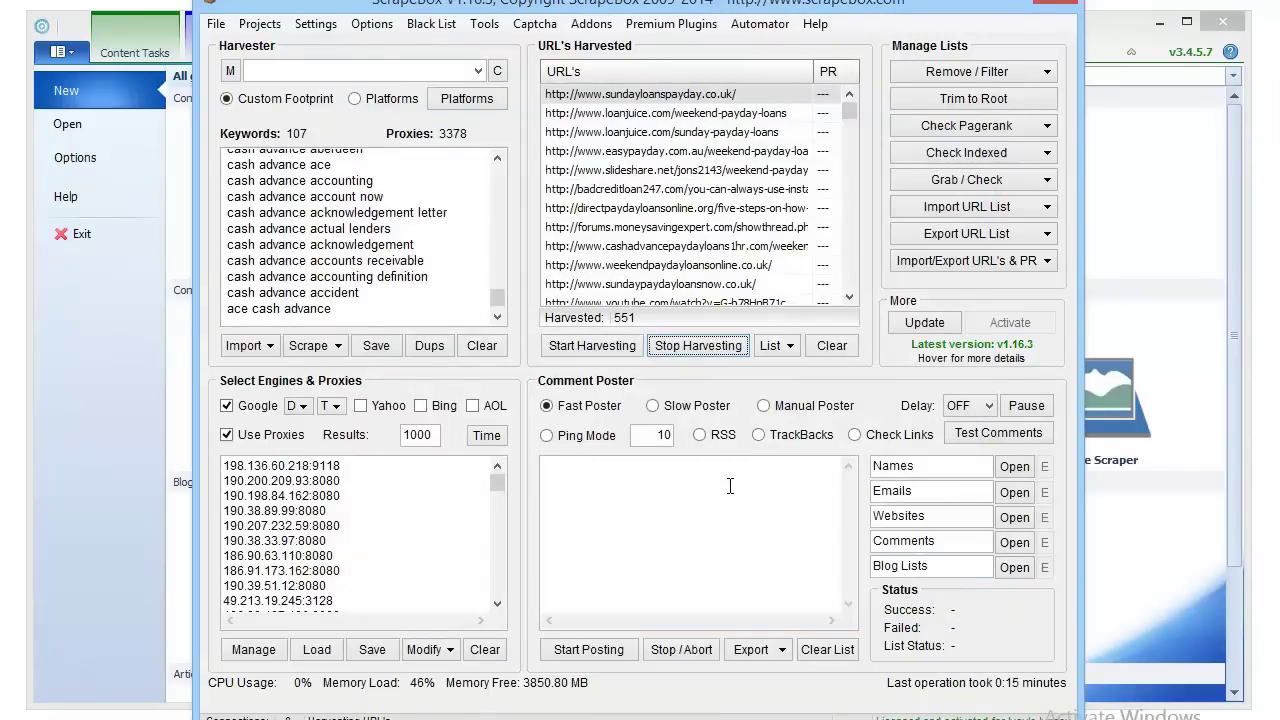
# Step: Remove the duplicate domains from the harvested URL list and dismiss the report
pyautogui.click(966, 71)
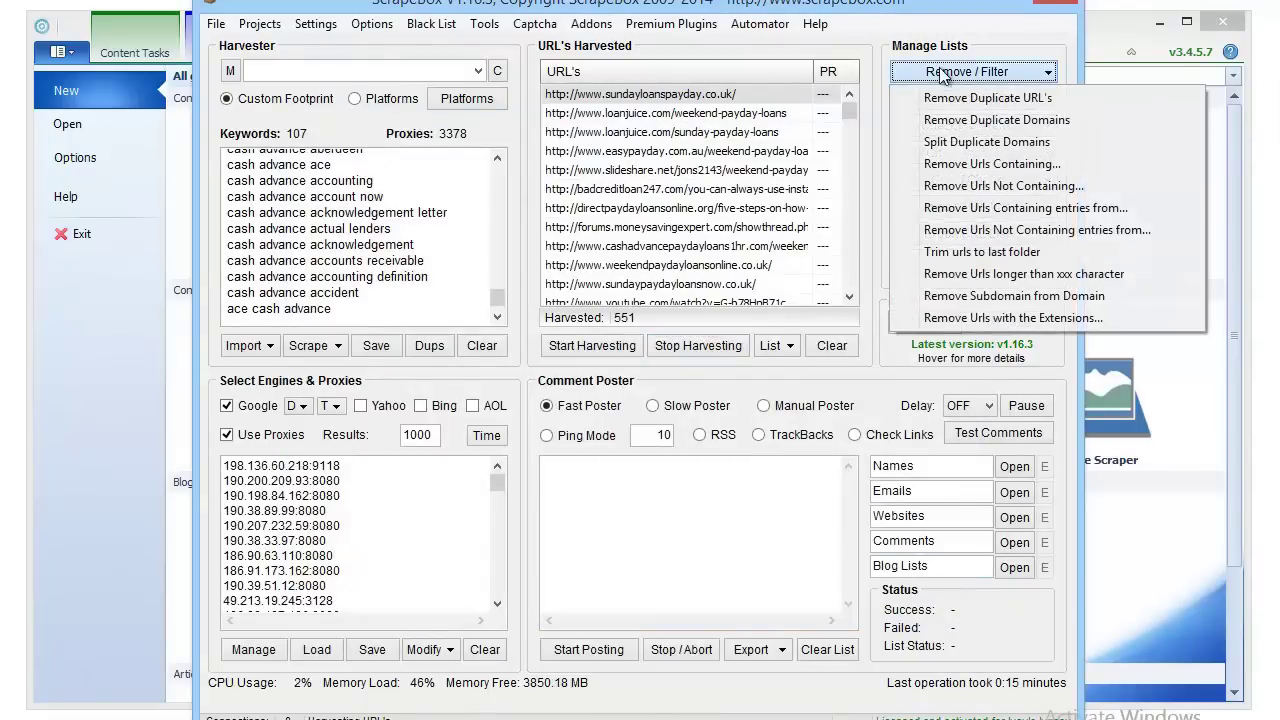
pyautogui.click(973, 120)
pyautogui.click(689, 433)
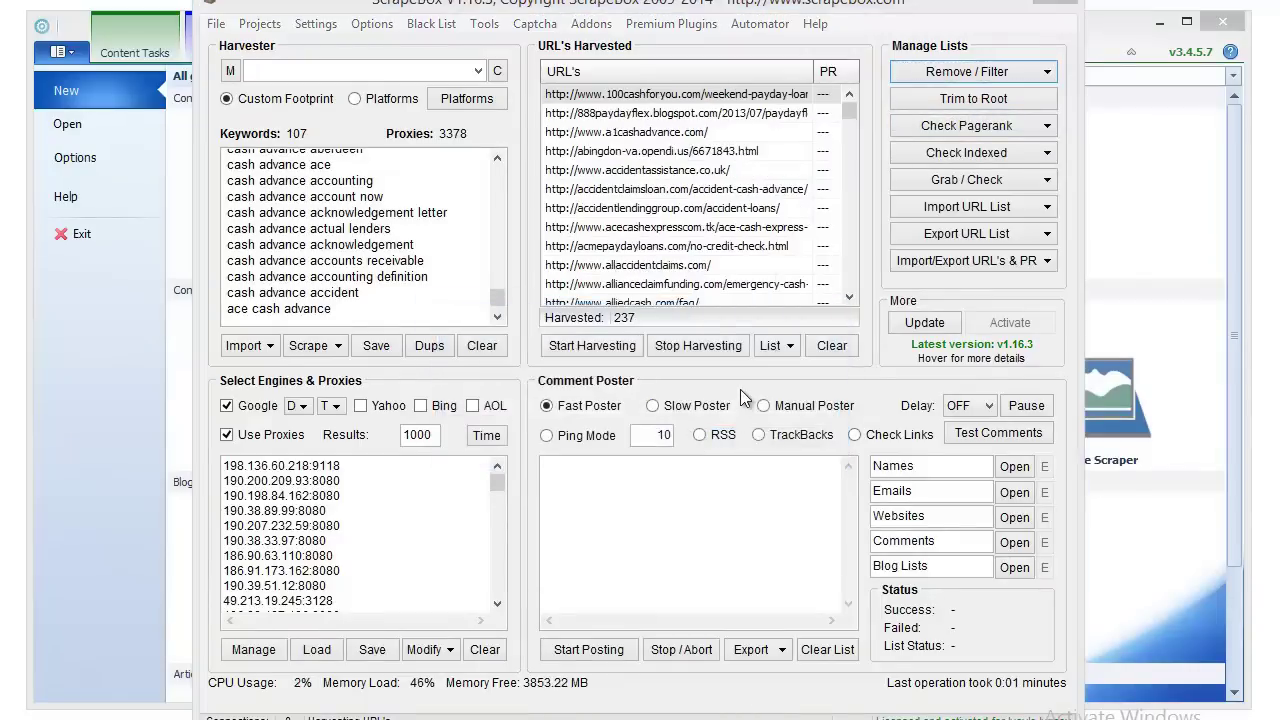
pyautogui.click(812, 449)
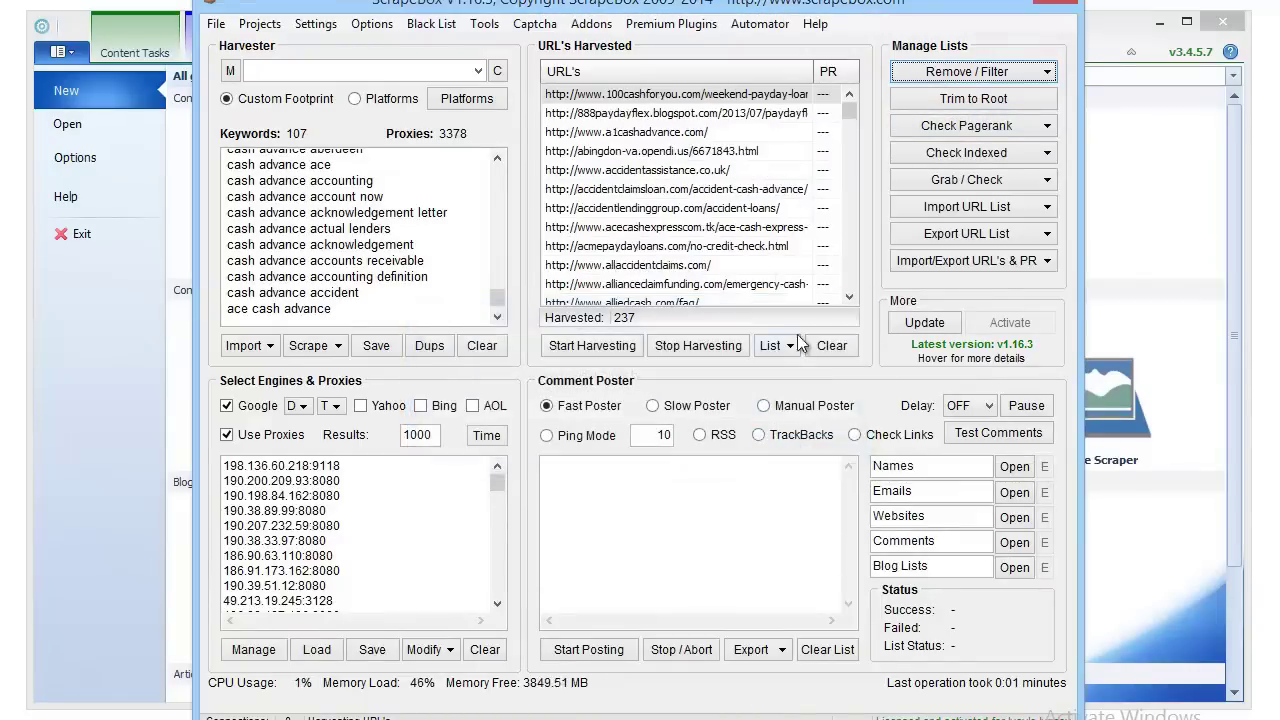
# Step: Export all the remaining harvested URLs to the clipboard and close the confirmation
pyautogui.click(913, 240)
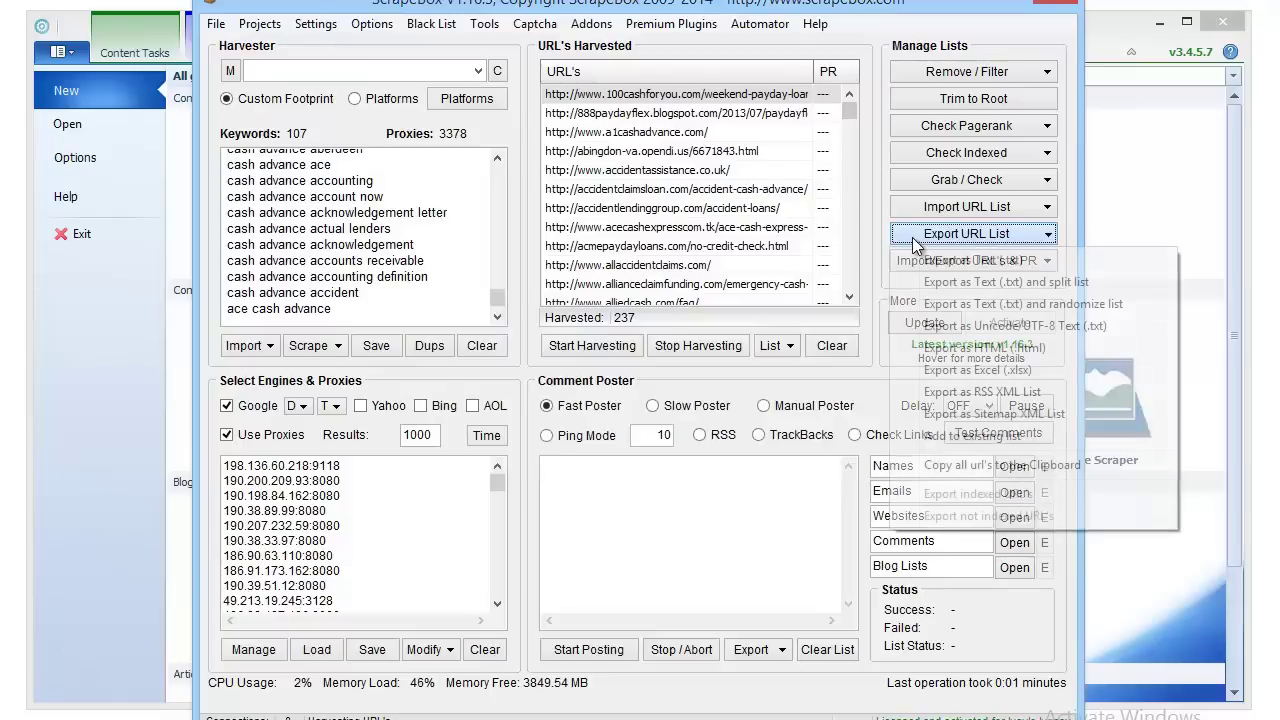
pyautogui.click(933, 466)
pyautogui.click(724, 444)
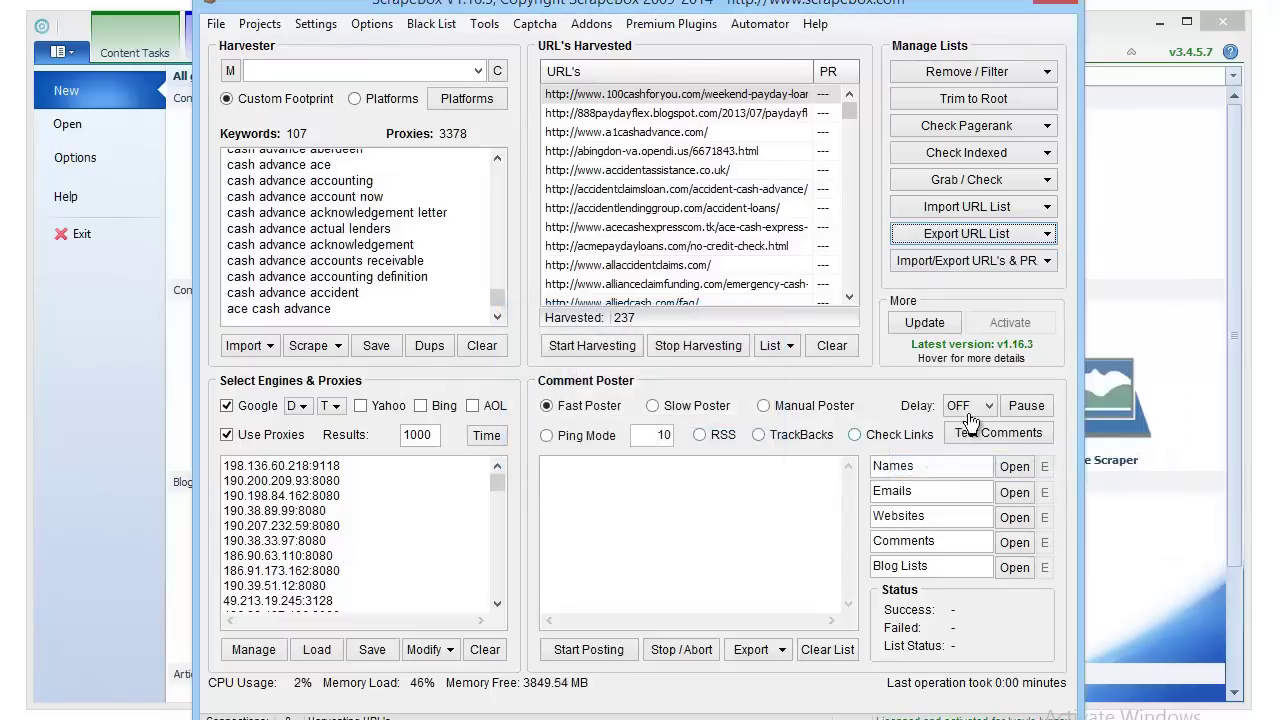
# Step: Switch to SEO Content Machine and paste the harvested URLs over %url% in the second link
pyautogui.click(1224, 682)
pyautogui.click(595, 358)
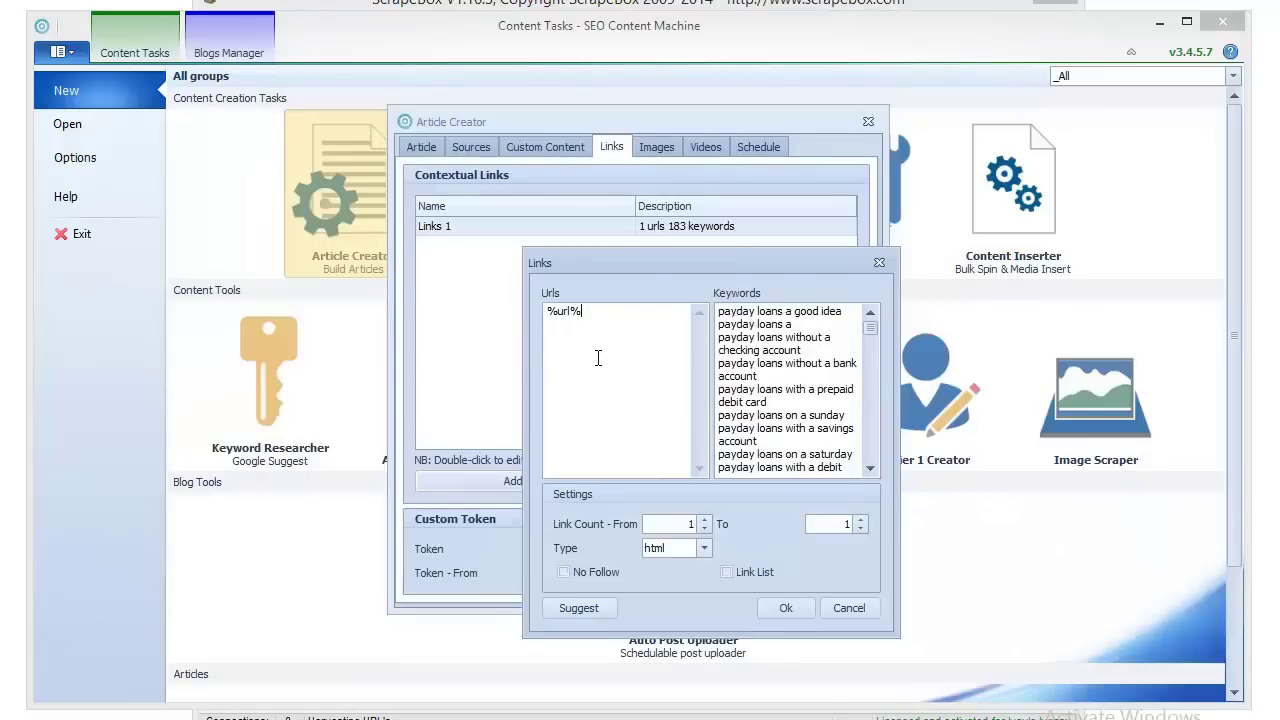
pyautogui.hotkey('ctrl', 'a')
pyautogui.rightClick(600, 351)
pyautogui.click(643, 423)
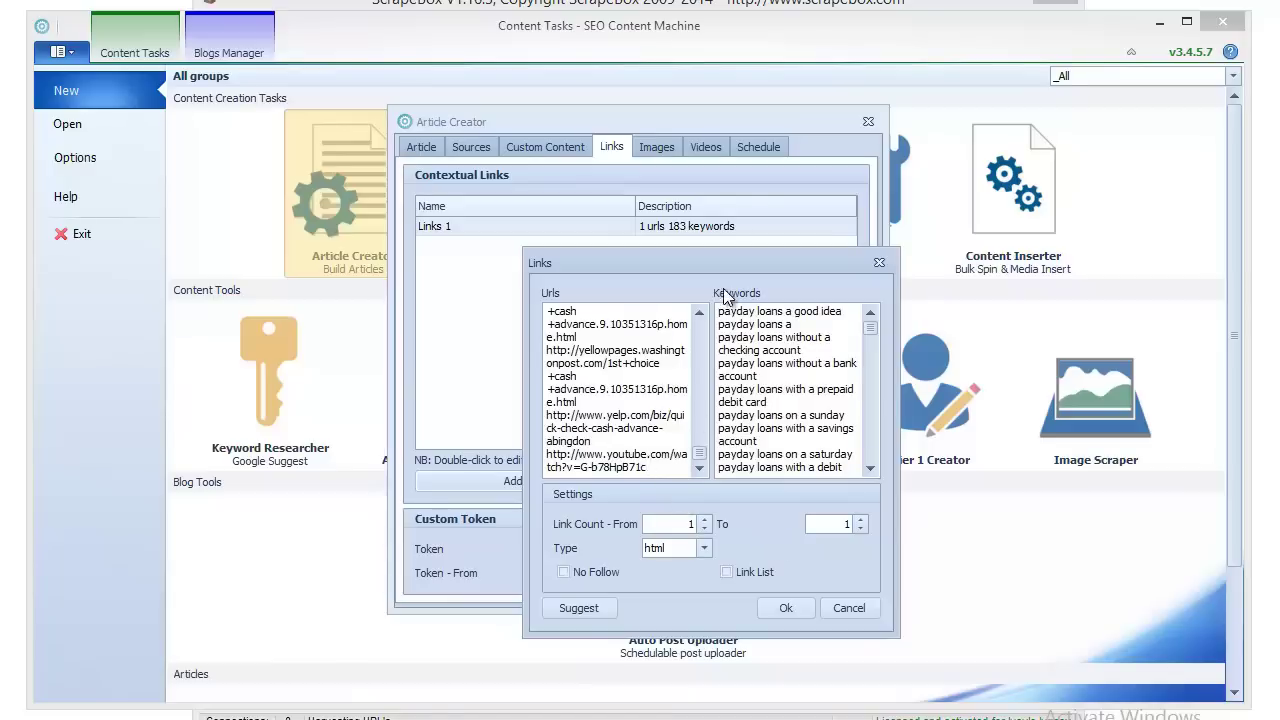
# Step: Set the second link's count from 0 to 3 and save the link
pyautogui.moveTo(718, 260); pyautogui.dragTo(641, 276)
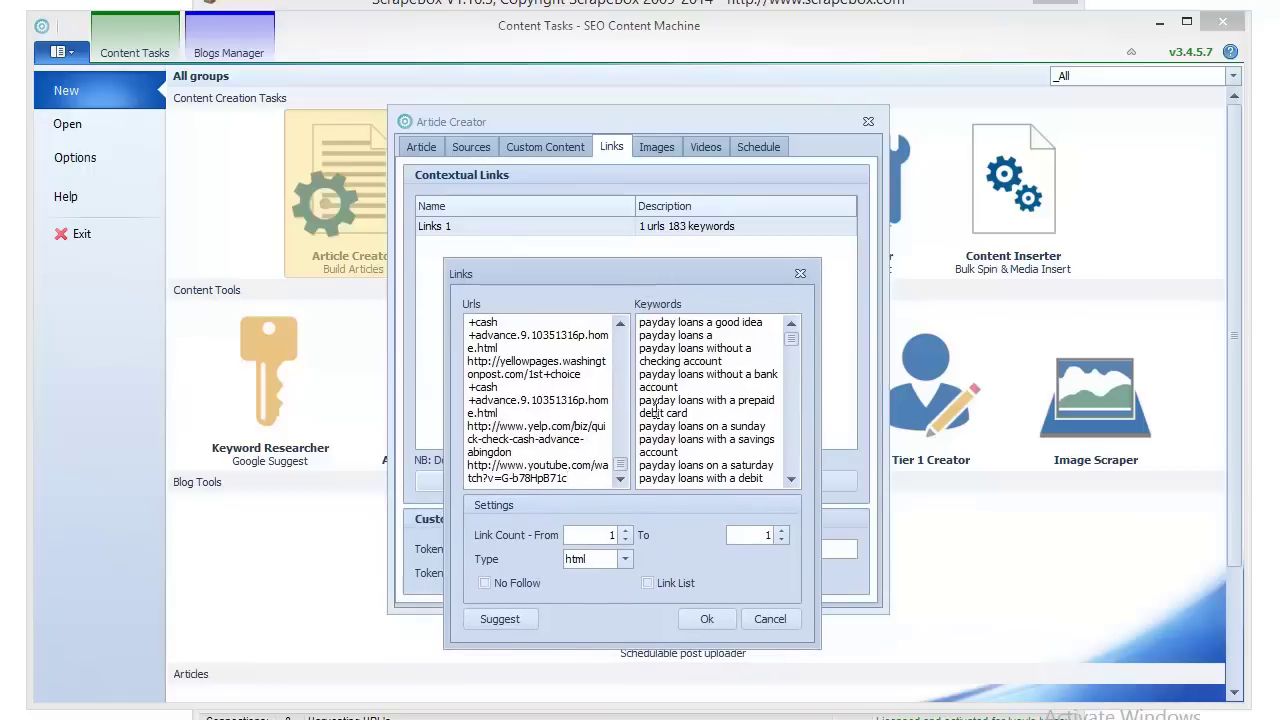
pyautogui.click(625, 532)
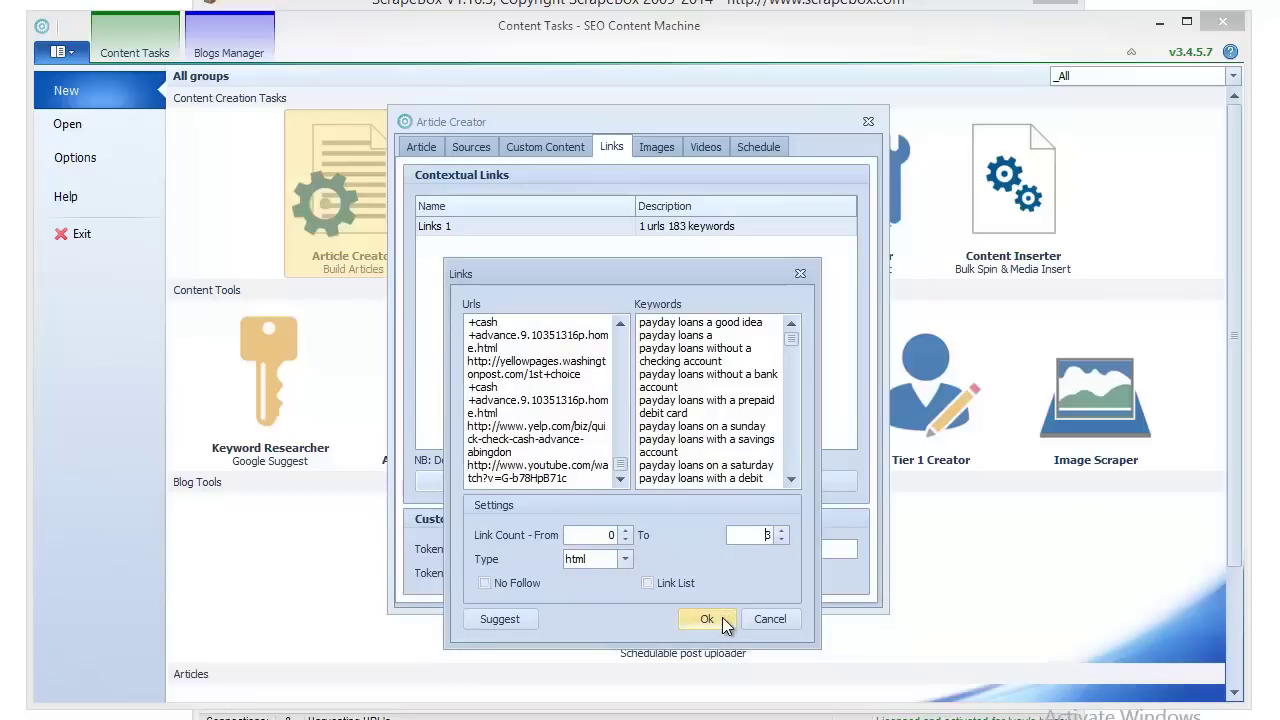
pyautogui.click(625, 531)
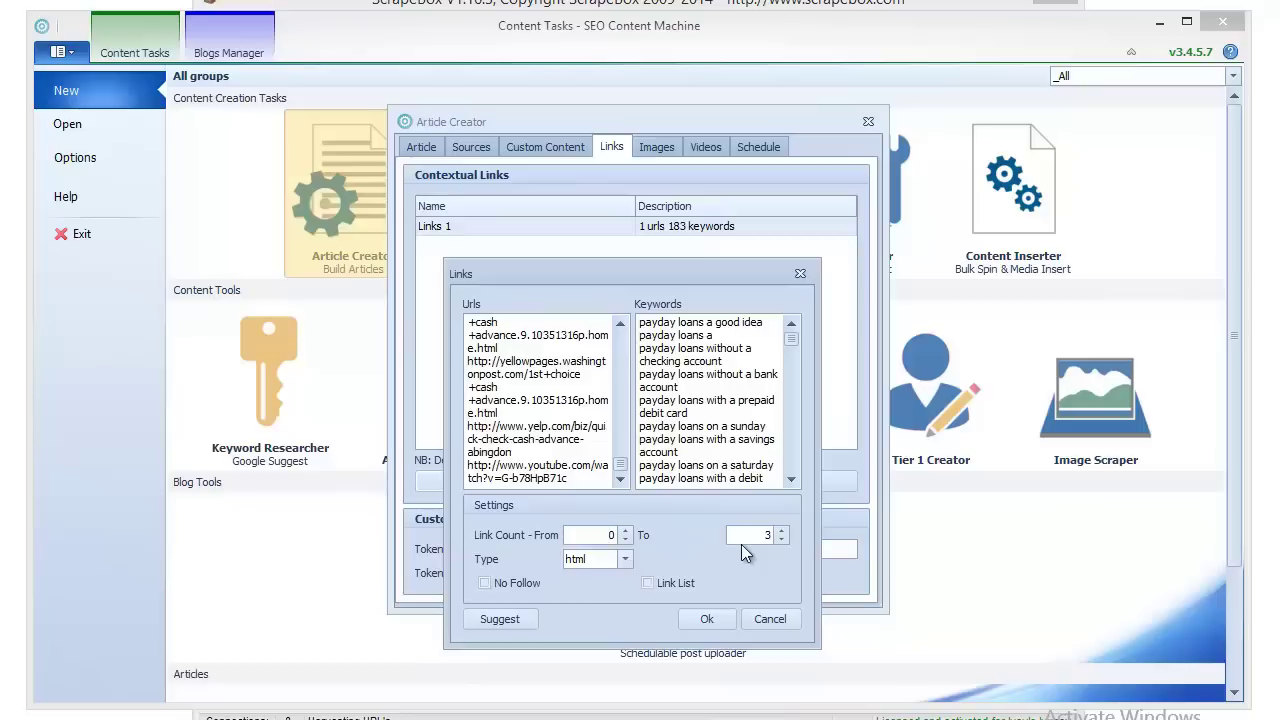
pyautogui.click(705, 620)
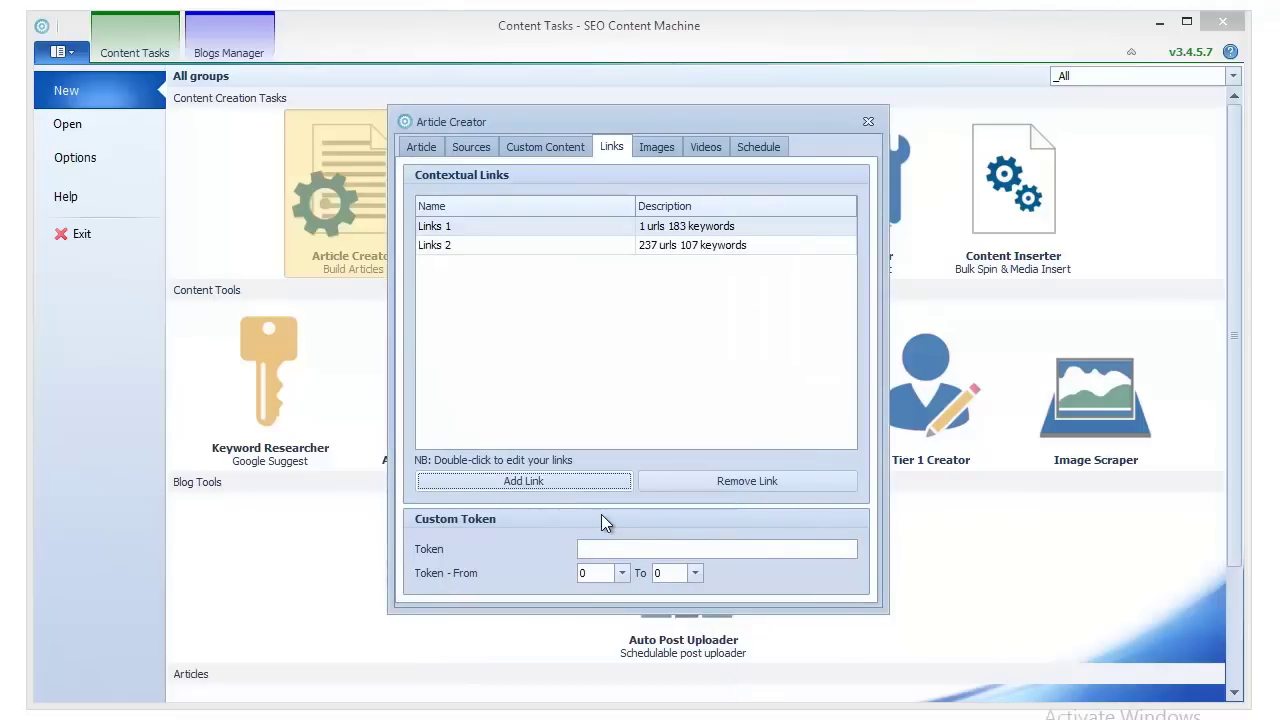
pyautogui.click(553, 481)
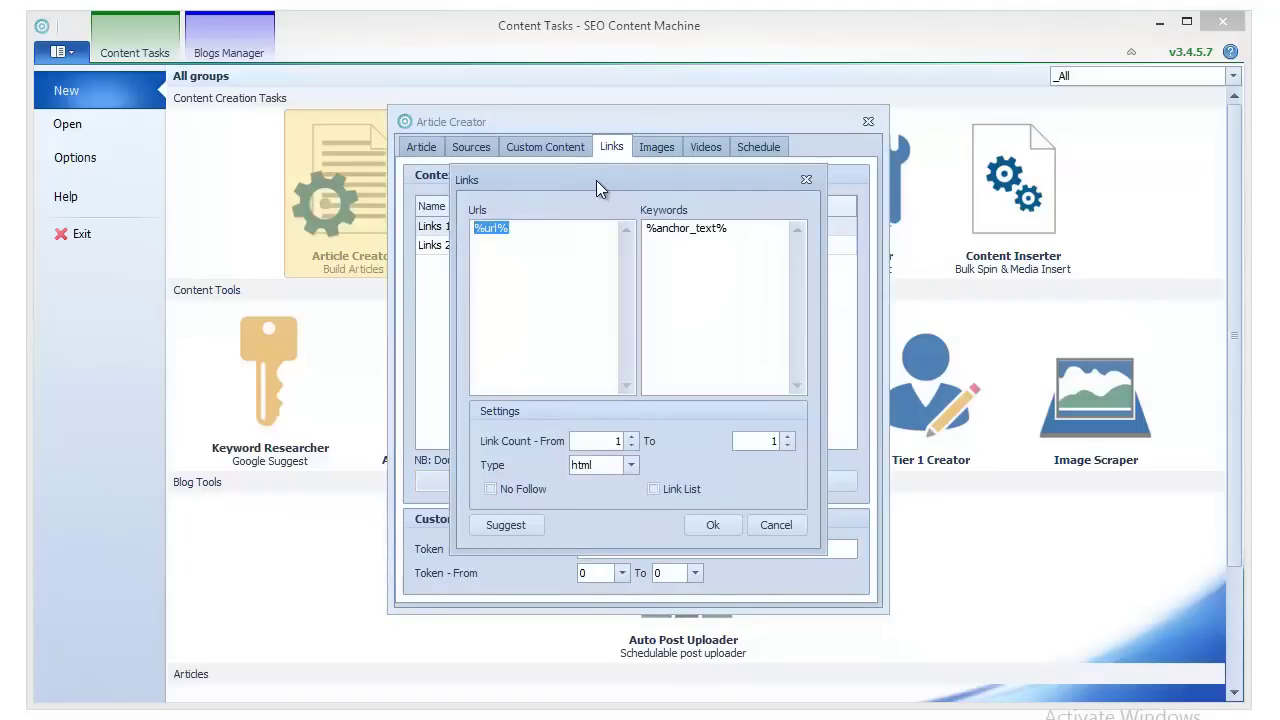
pyautogui.moveTo(596, 181); pyautogui.dragTo(864, 268)
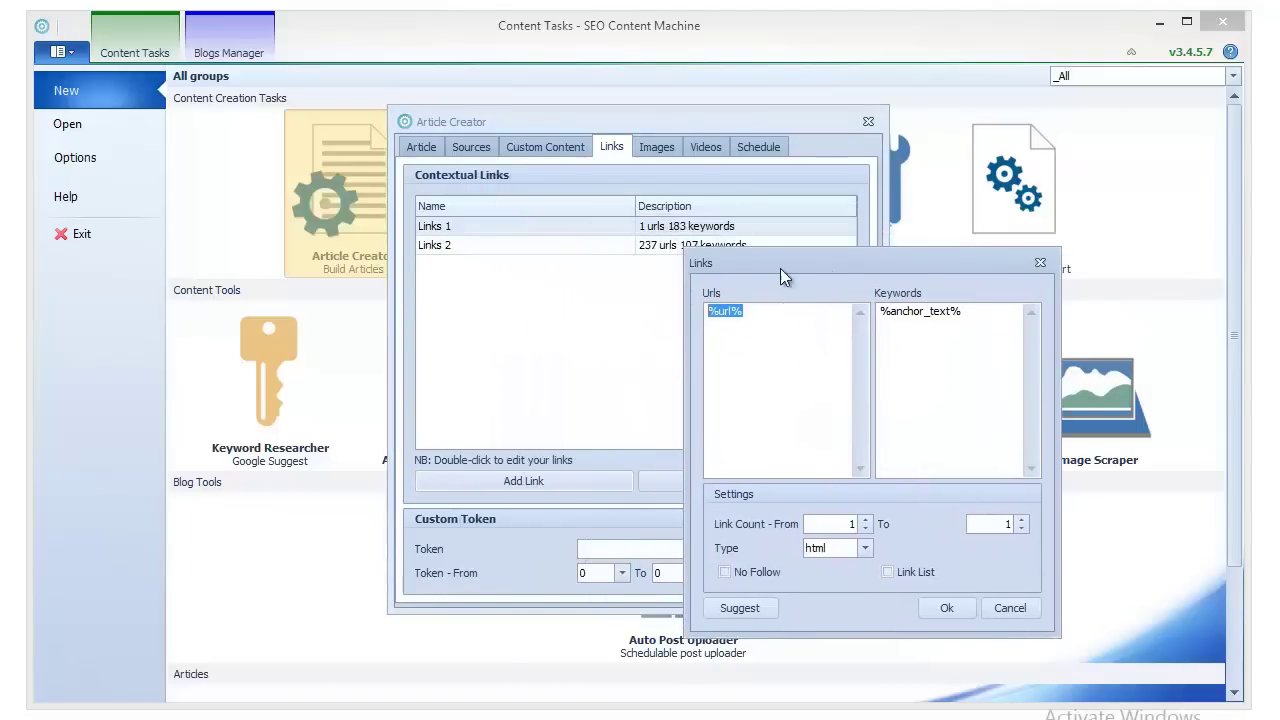
pyautogui.moveTo(782, 261); pyautogui.dragTo(548, 178)
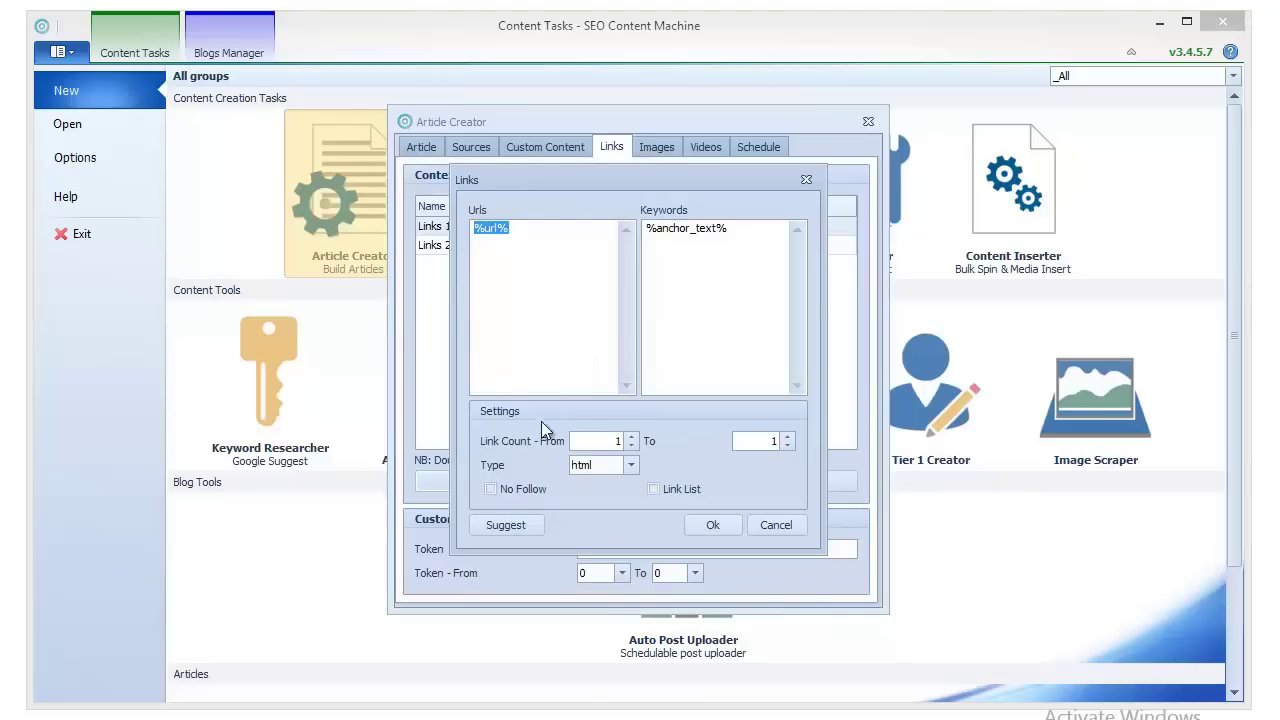
pyautogui.rightClick(584, 310)
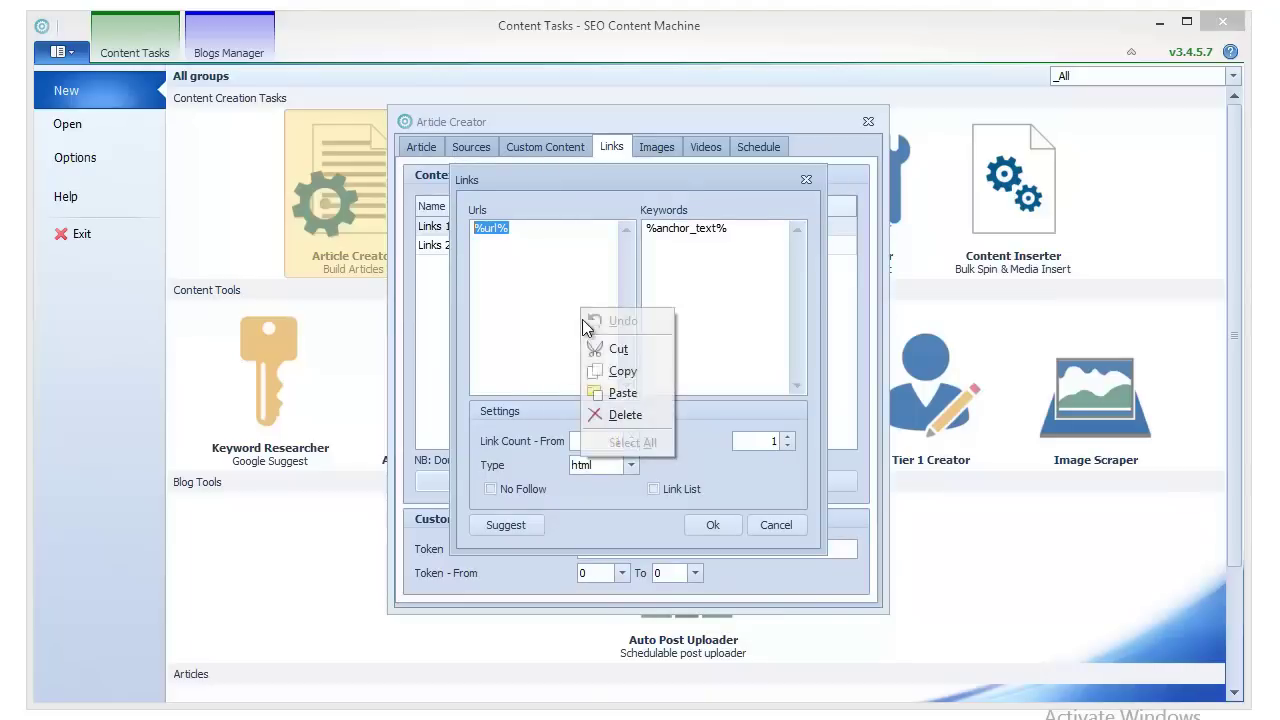
pyautogui.click(612, 393)
pyautogui.press('BackSpace')
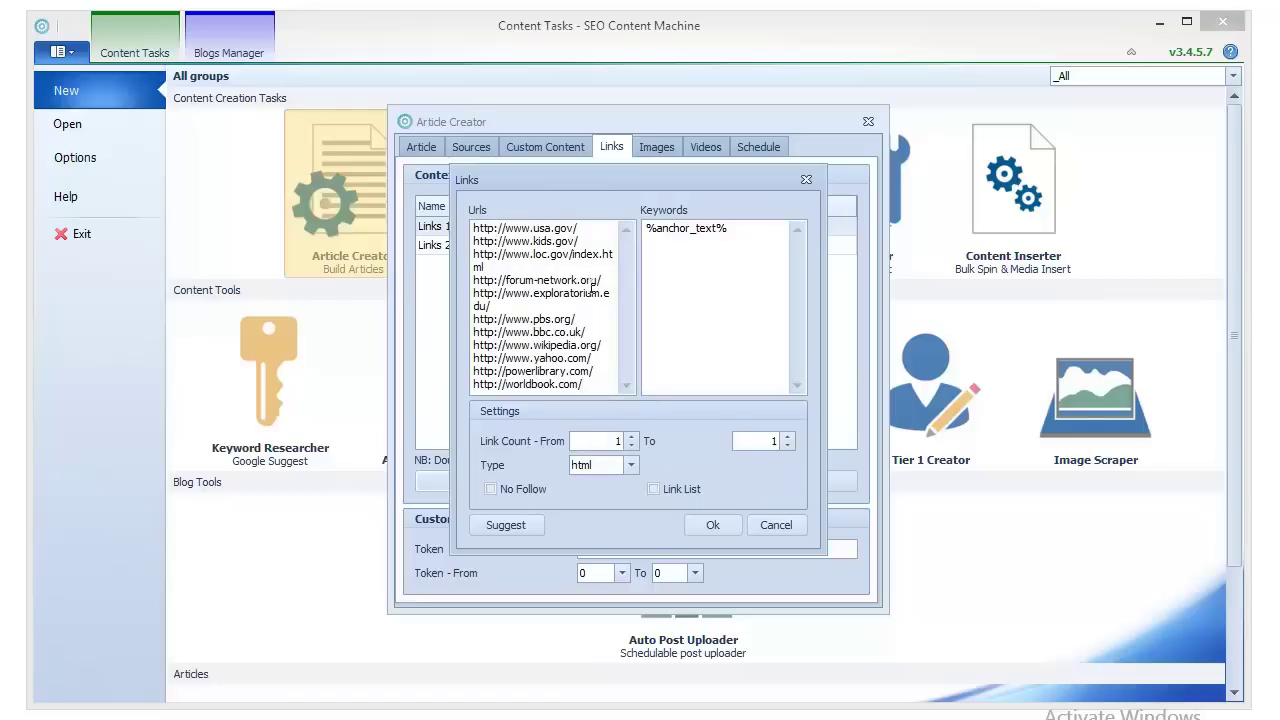
pyautogui.click(591, 331)
pyautogui.moveTo(606, 387); pyautogui.dragTo(469, 371)
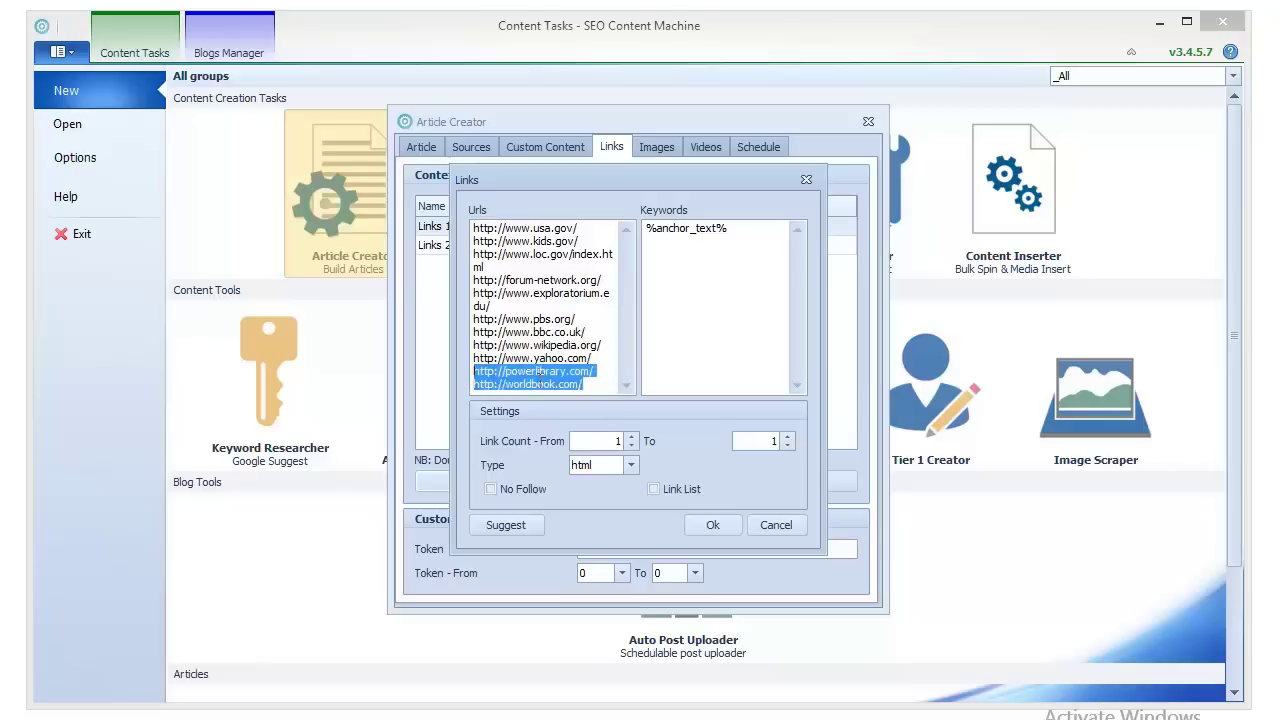
pyautogui.click(610, 346)
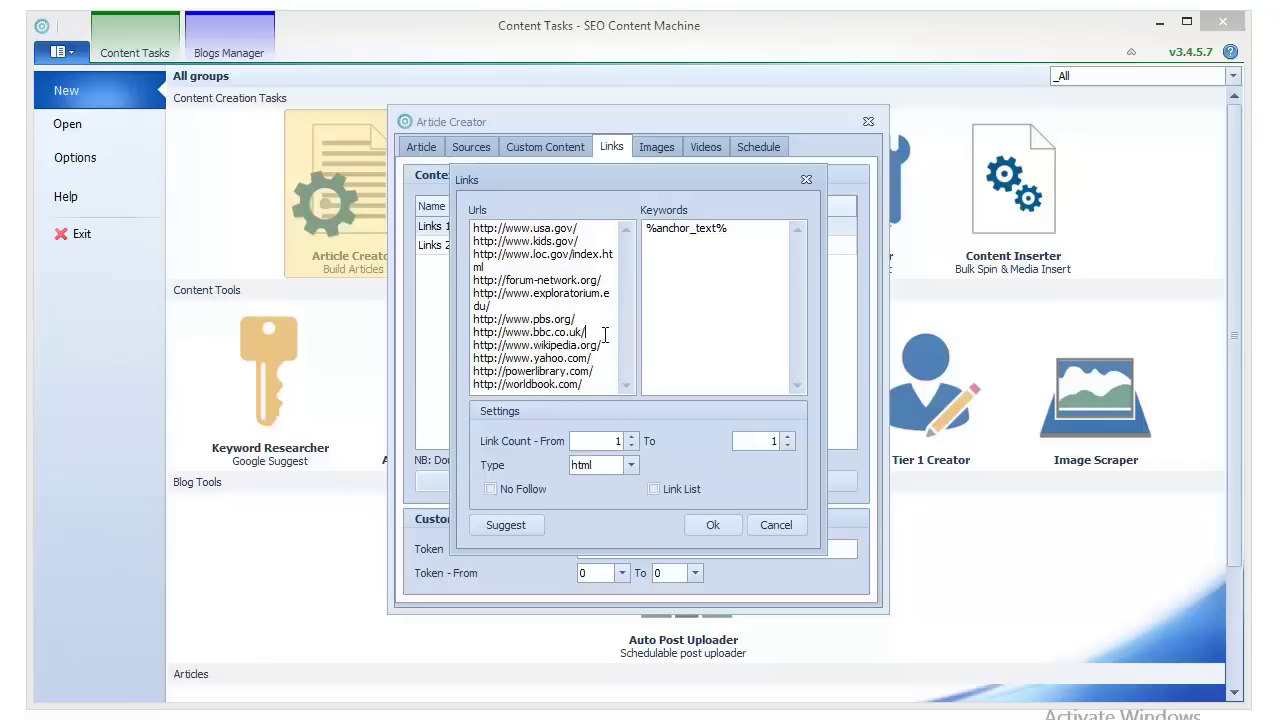
pyautogui.moveTo(600, 334); pyautogui.dragTo(461, 318)
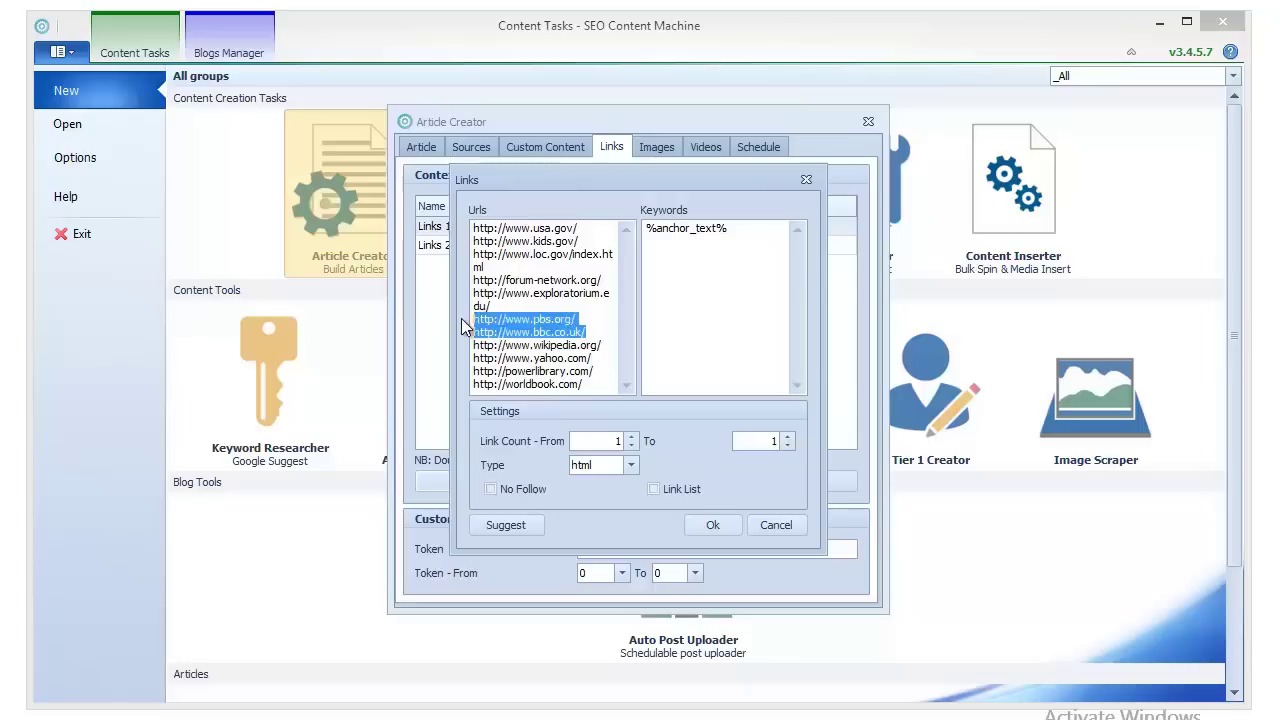
# Step: Replace %anchor_text% in the third link with the copied list of generic anchor phrases
pyautogui.click(605, 329)
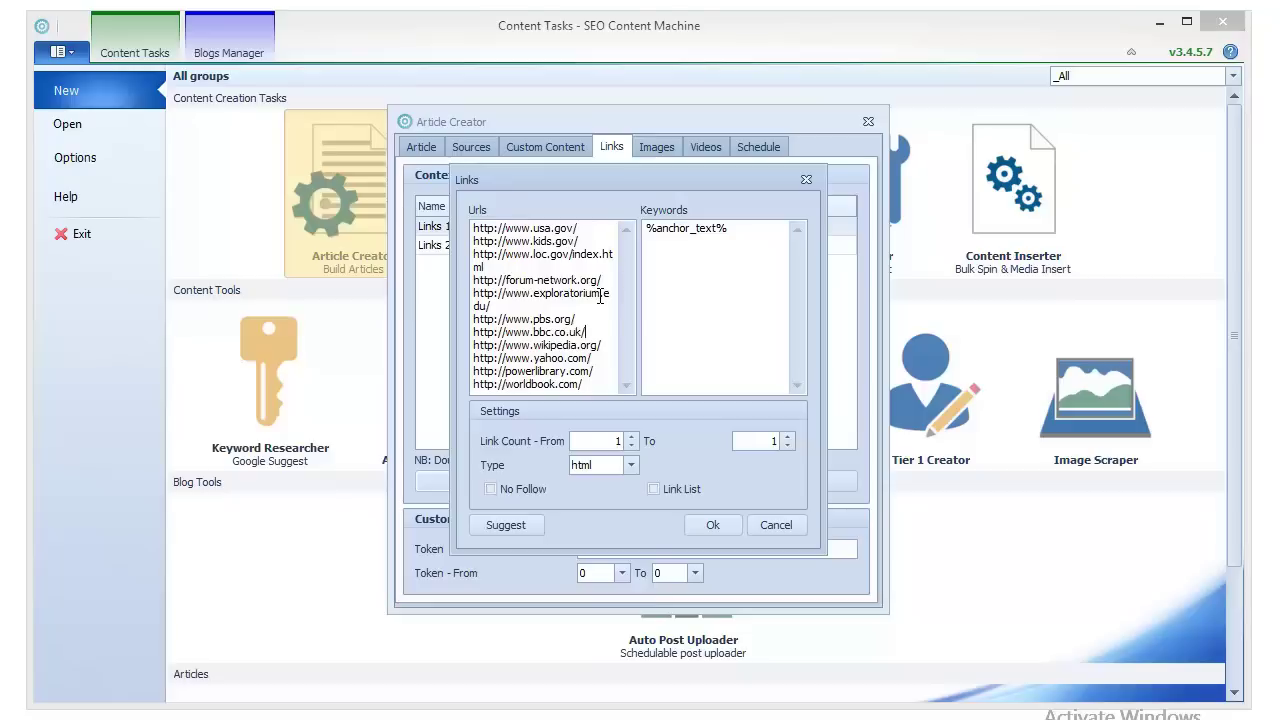
pyautogui.rightClick(702, 268)
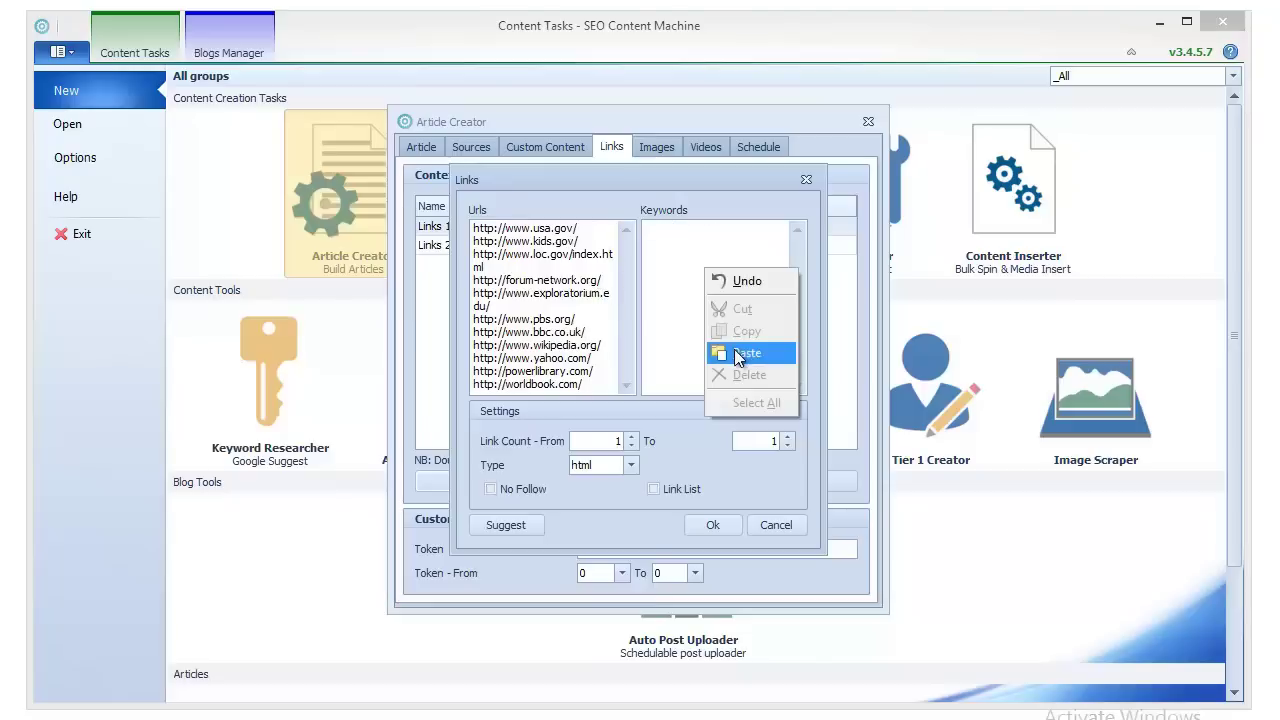
pyautogui.click(736, 352)
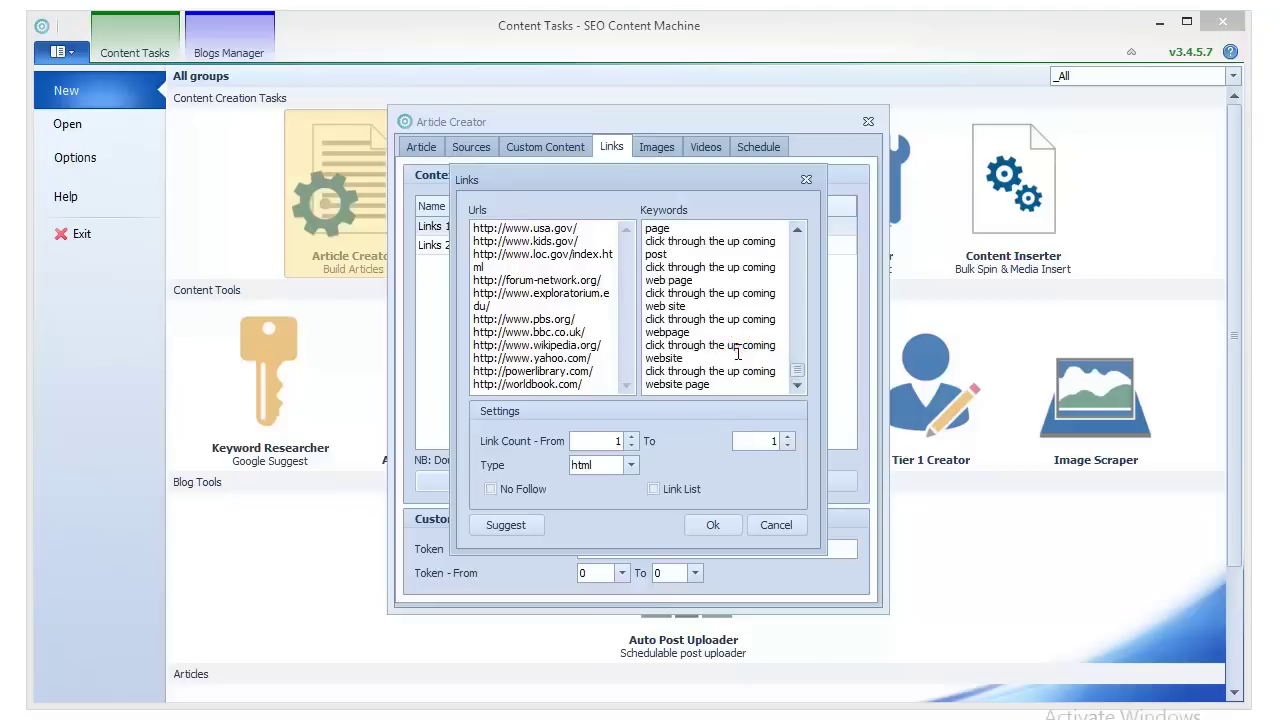
# Step: Look through the third link's keyword list to examine the generic anchor phrases
pyautogui.scroll(10, 738, 355)
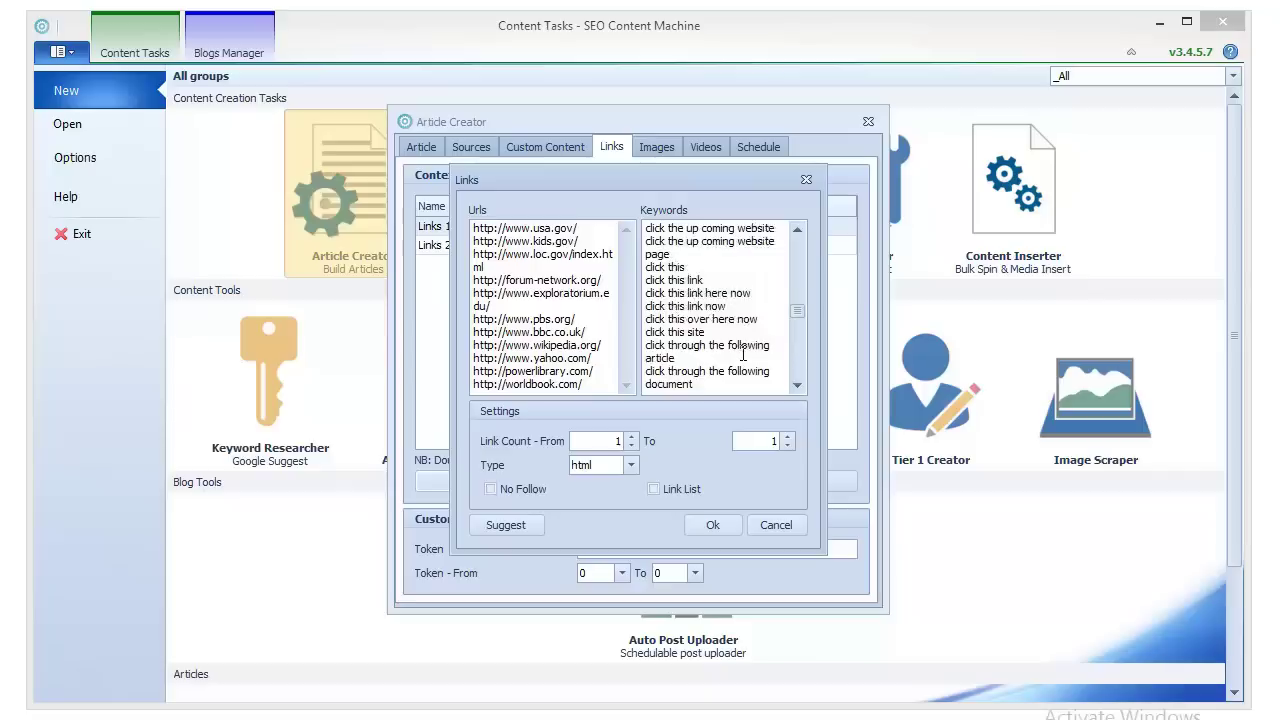
pyautogui.scroll(5, 743, 350)
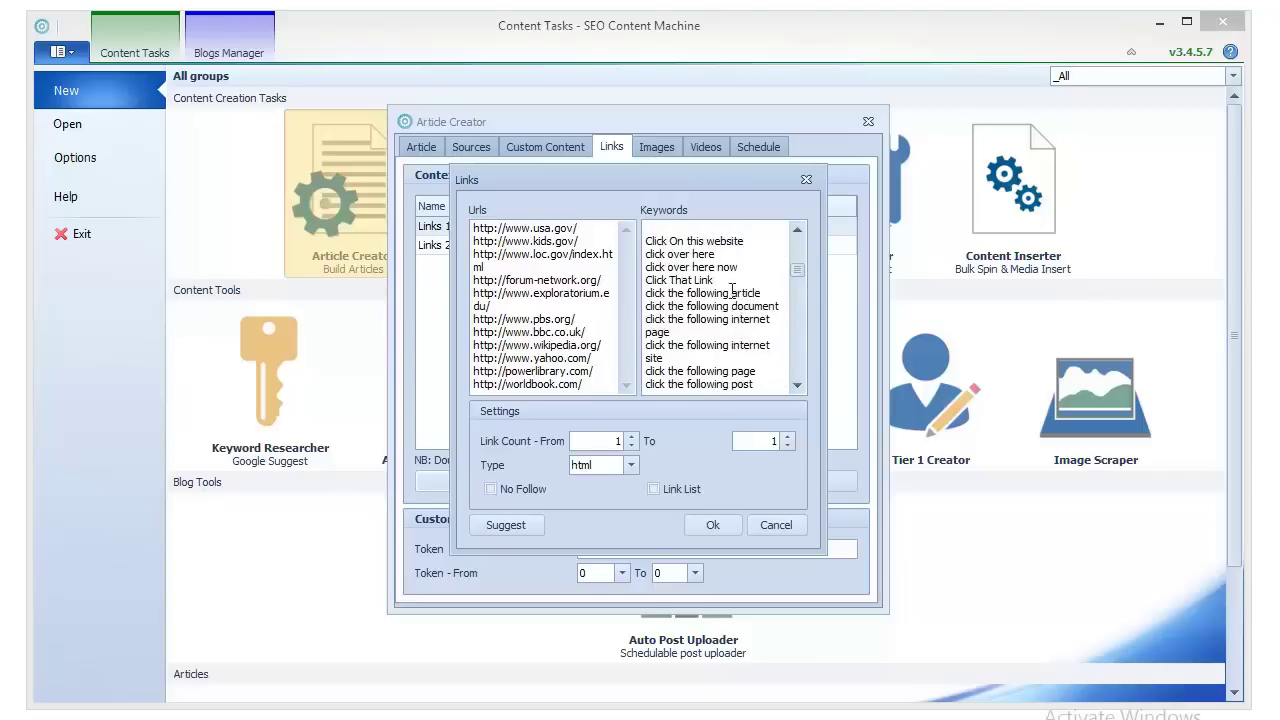
pyautogui.scroll(3, 703, 258)
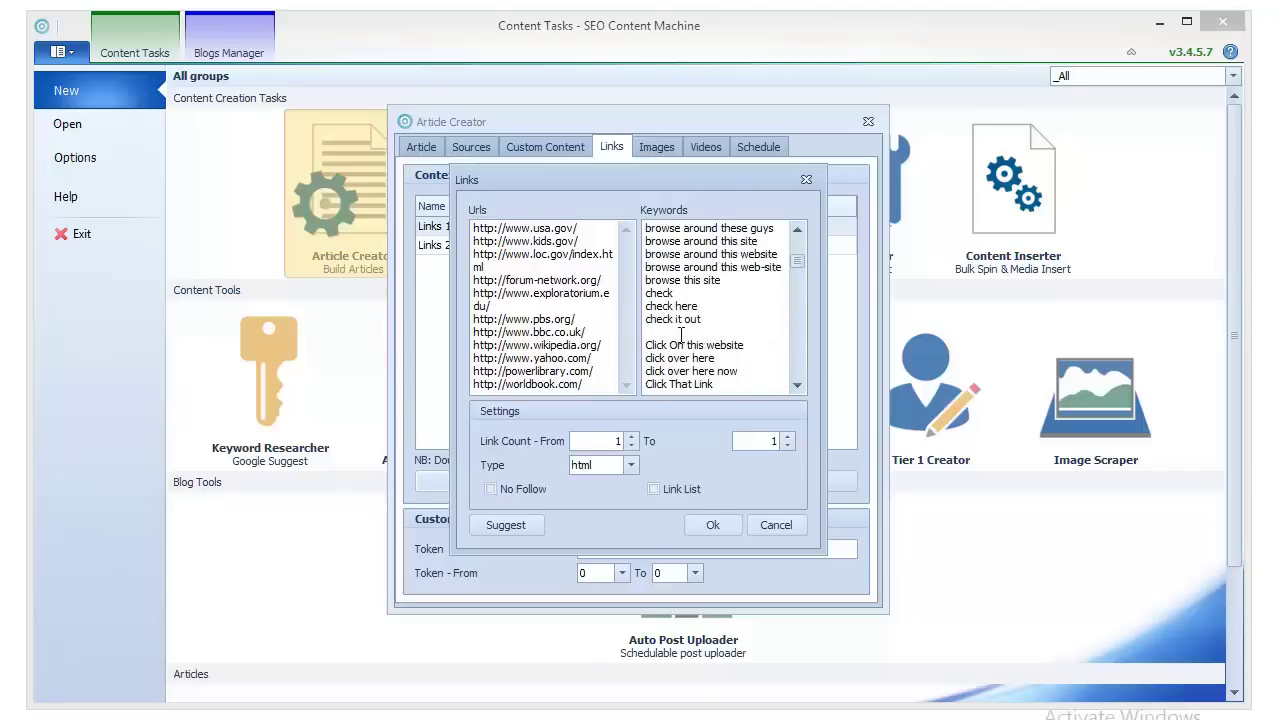
pyautogui.scroll(5, 690, 330)
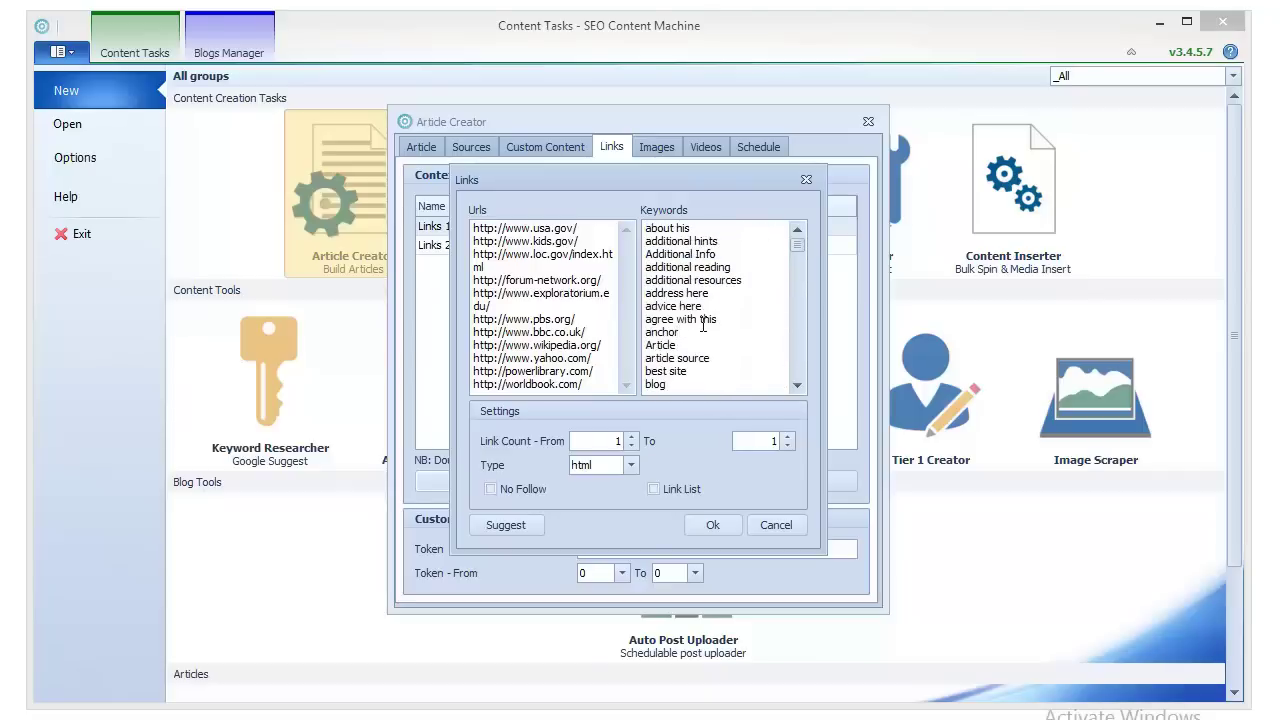
pyautogui.click(703, 327)
pyautogui.click(750, 357)
pyautogui.scroll(-3, 750, 356)
pyautogui.scroll(-9, 750, 350)
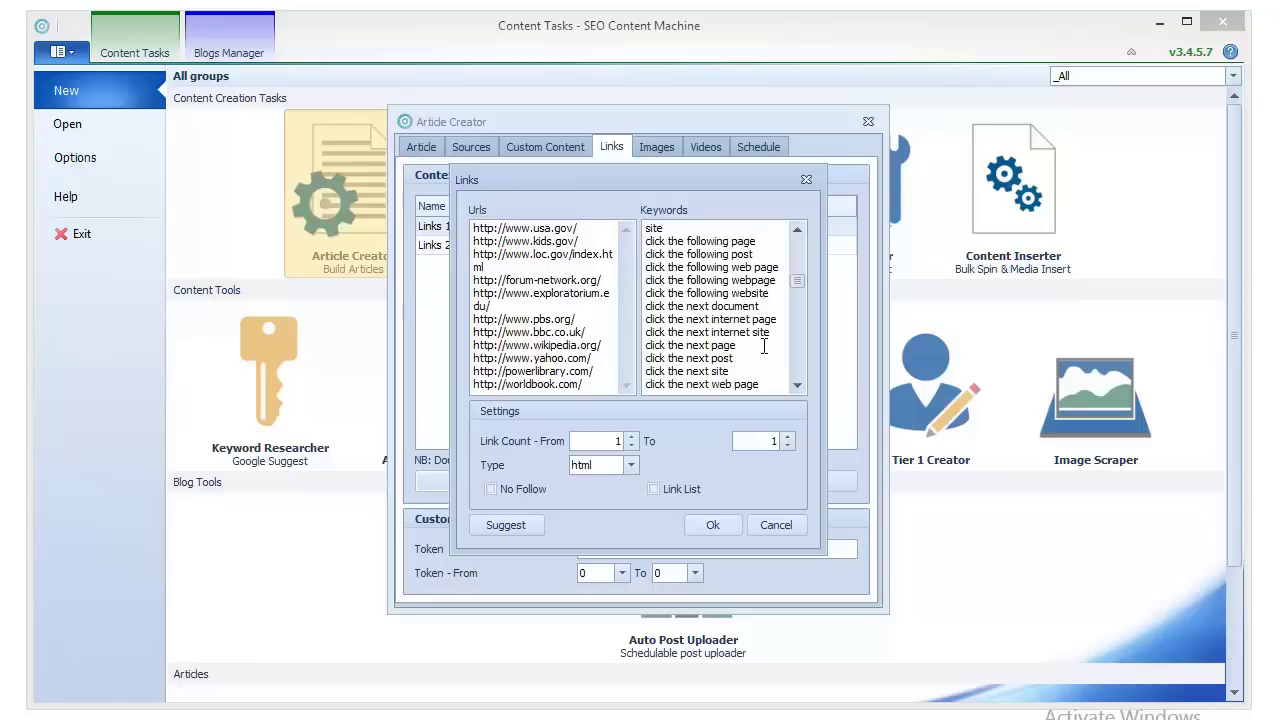
pyautogui.scroll(-4, 760, 343)
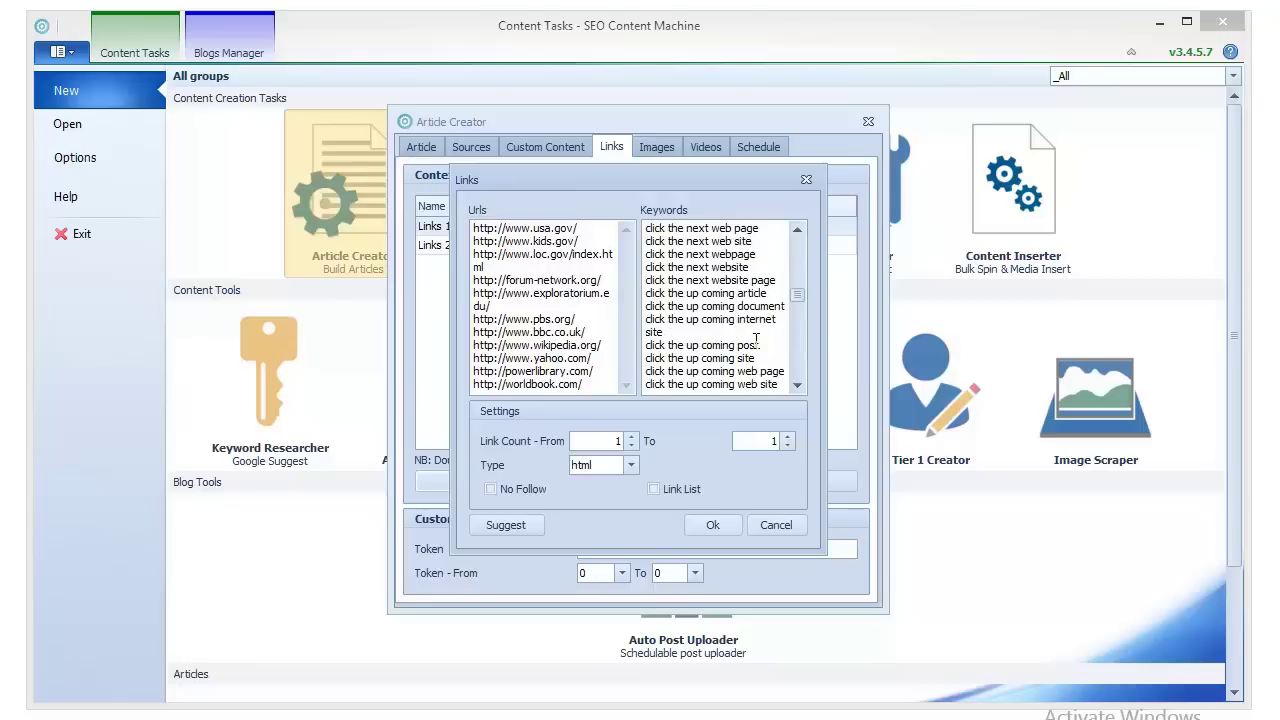
pyautogui.scroll(-10, 750, 343)
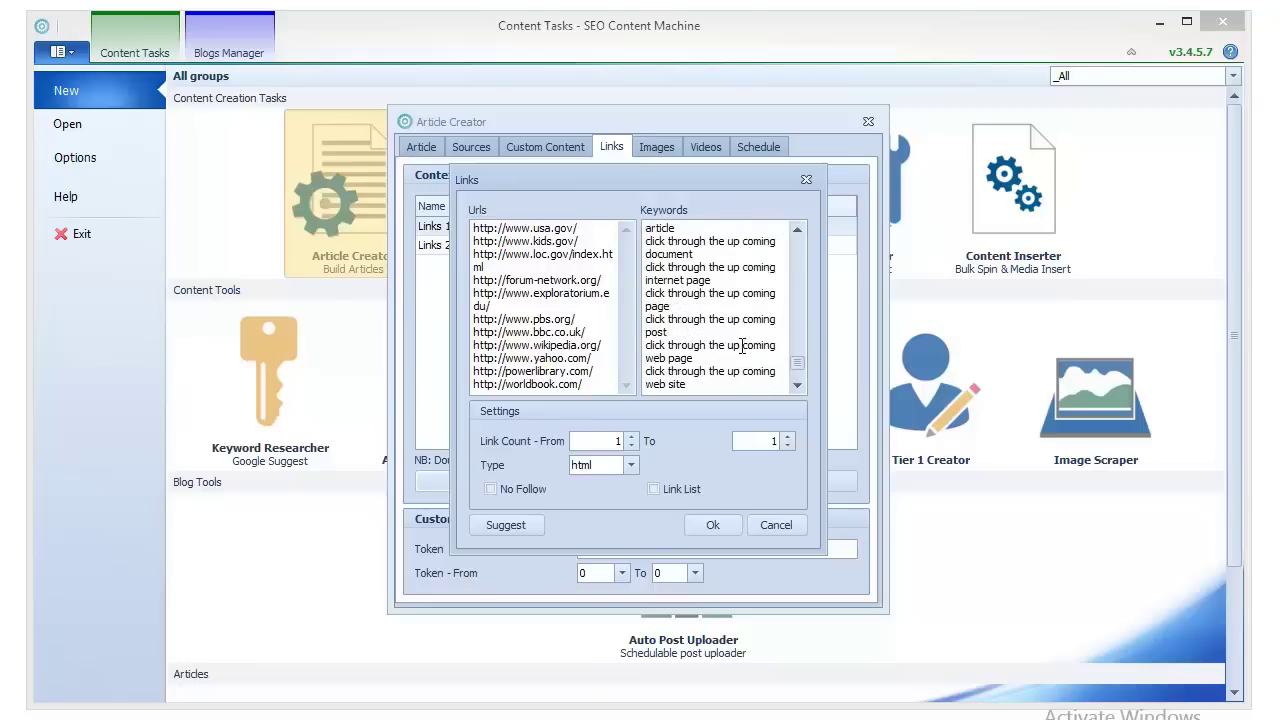
pyautogui.click(584, 390)
# Step: Adjust the third link's maximum link count and save the link
pyautogui.click(788, 438)
pyautogui.click(788, 445)
pyautogui.click(710, 526)
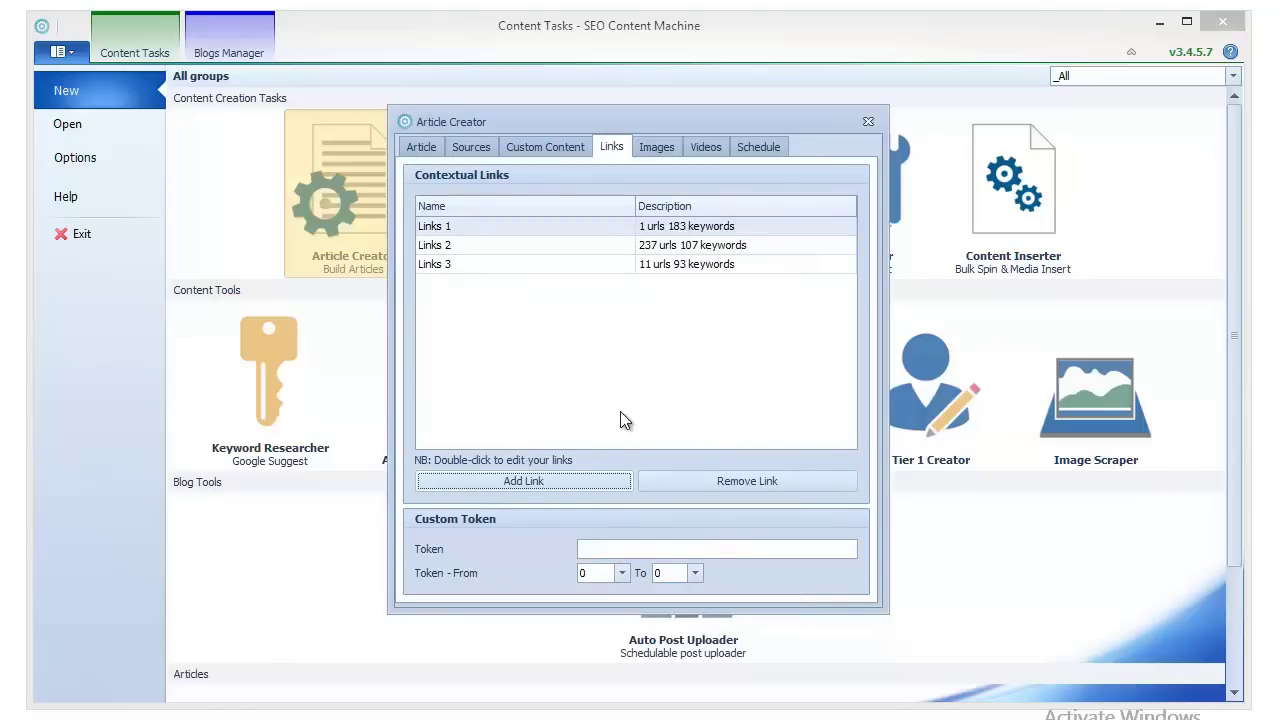
# Step: Set the article's image frequency from 0 to 2
pyautogui.click(609, 146)
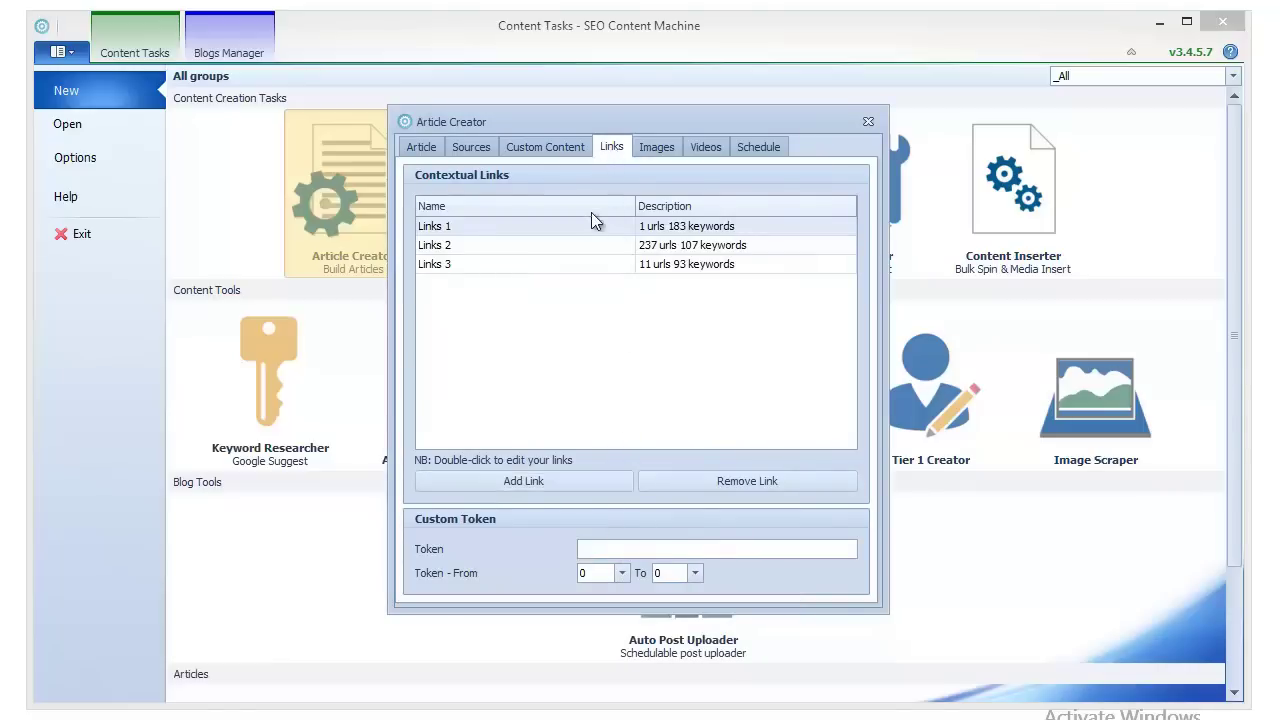
pyautogui.click(656, 148)
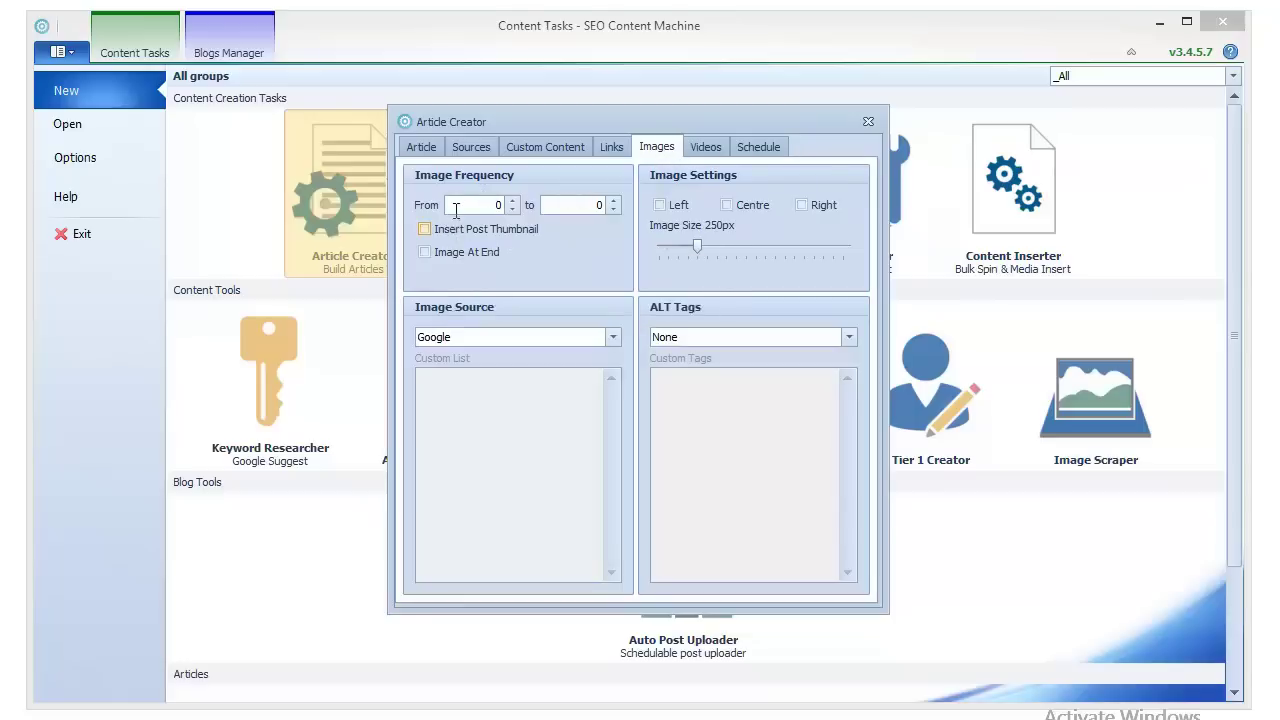
pyautogui.click(613, 200)
pyautogui.click(613, 200)
# Step: Allow left, centre and right image alignment and set the image size to 300px
pyautogui.click(662, 205)
pyautogui.click(729, 204)
pyautogui.click(806, 204)
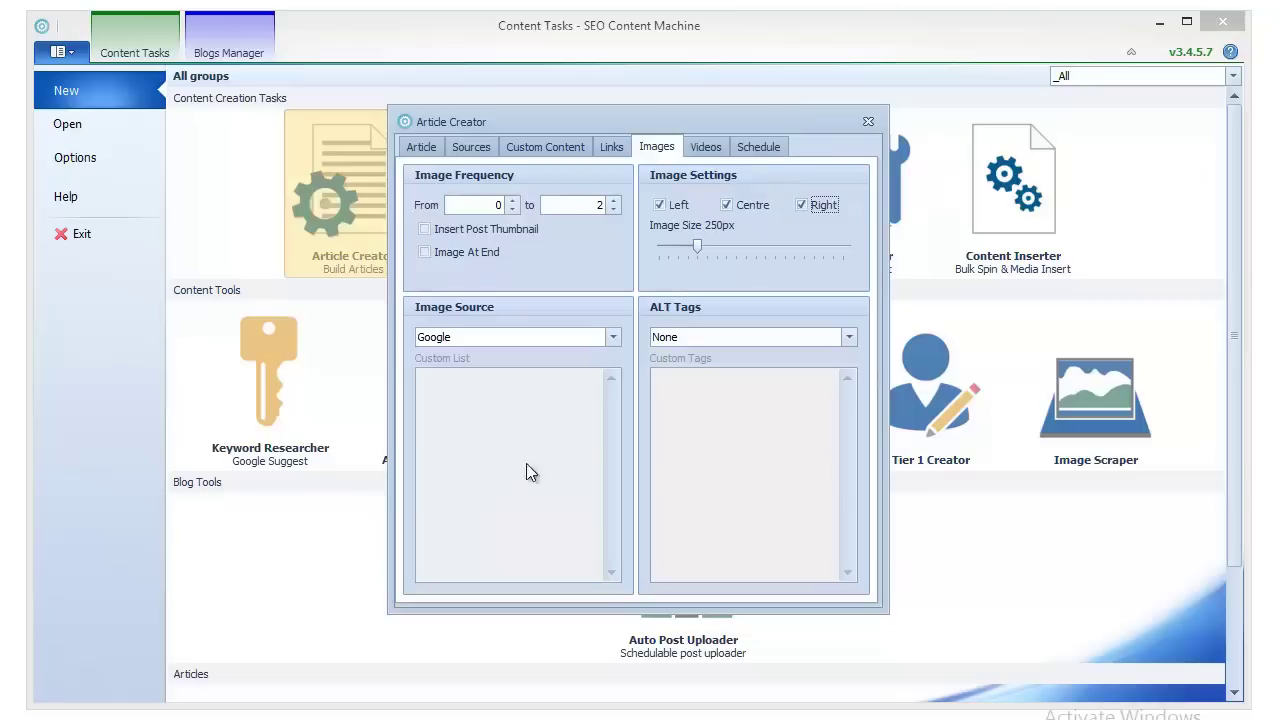
pyautogui.moveTo(701, 254); pyautogui.dragTo(710, 259)
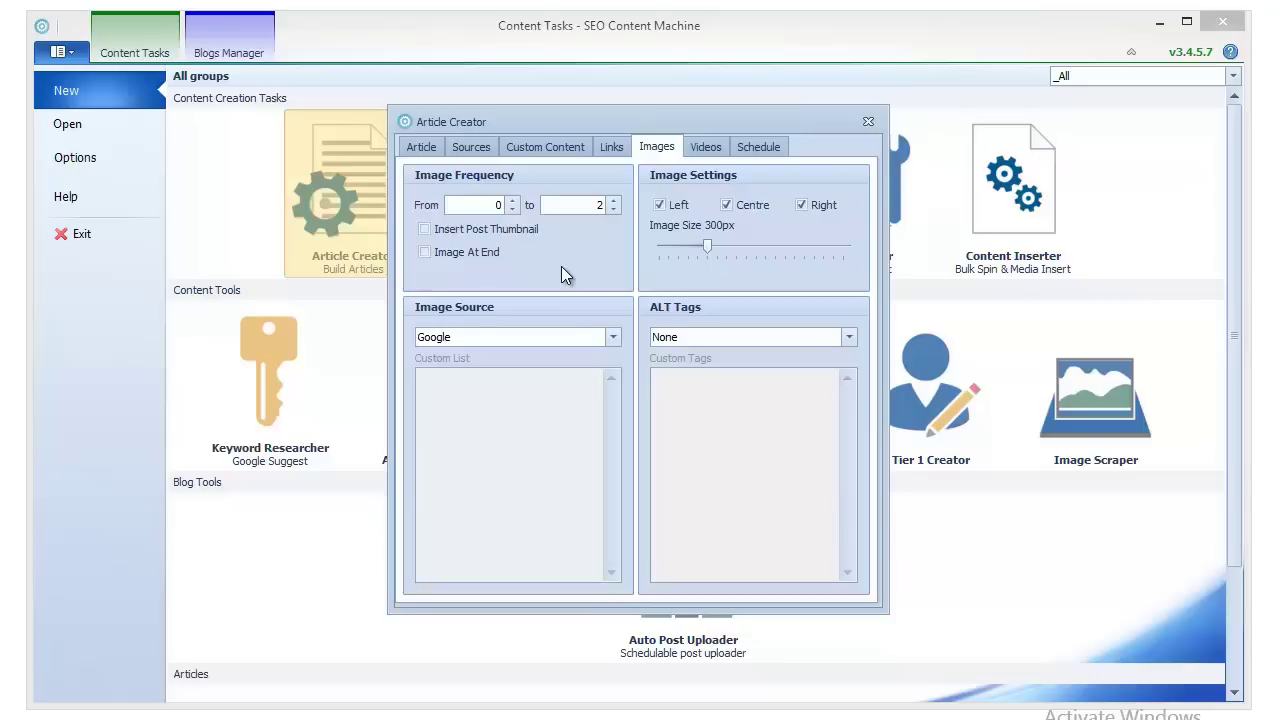
pyautogui.press('Tab')
# Step: Try the Custom image source with its local image and image scraping tools, and return the source to Google
pyautogui.click(543, 336)
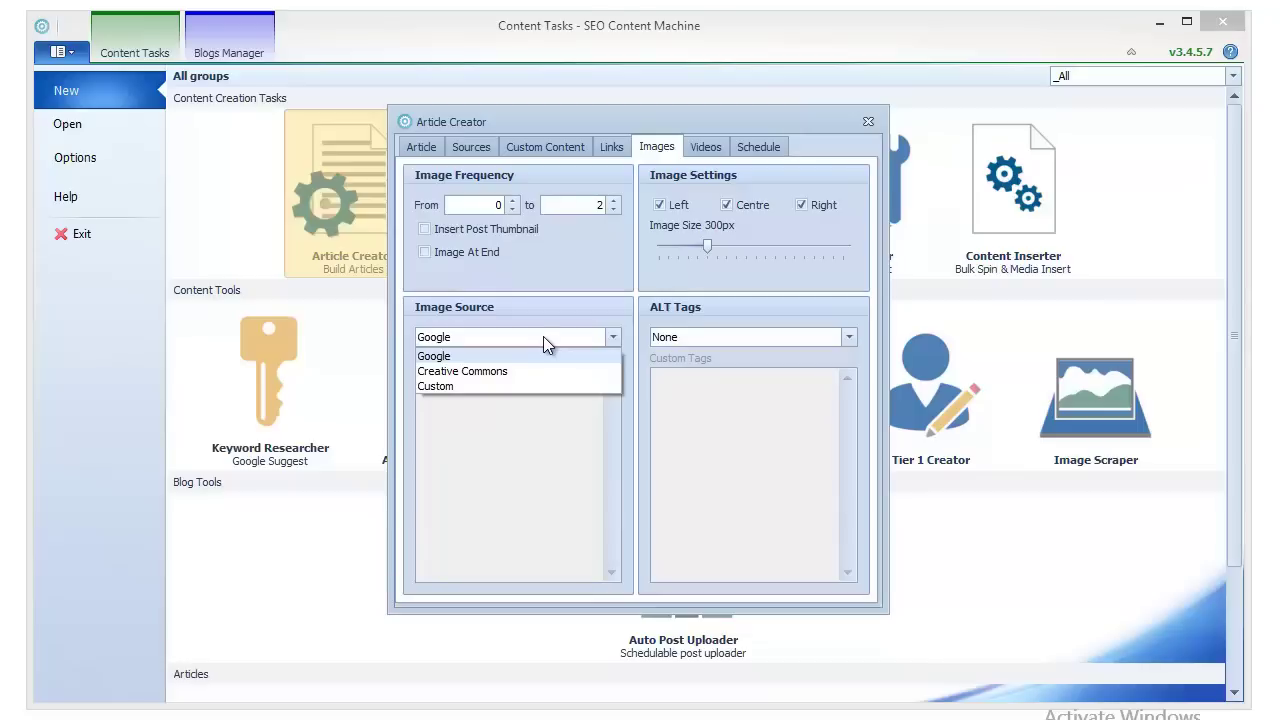
pyautogui.click(516, 386)
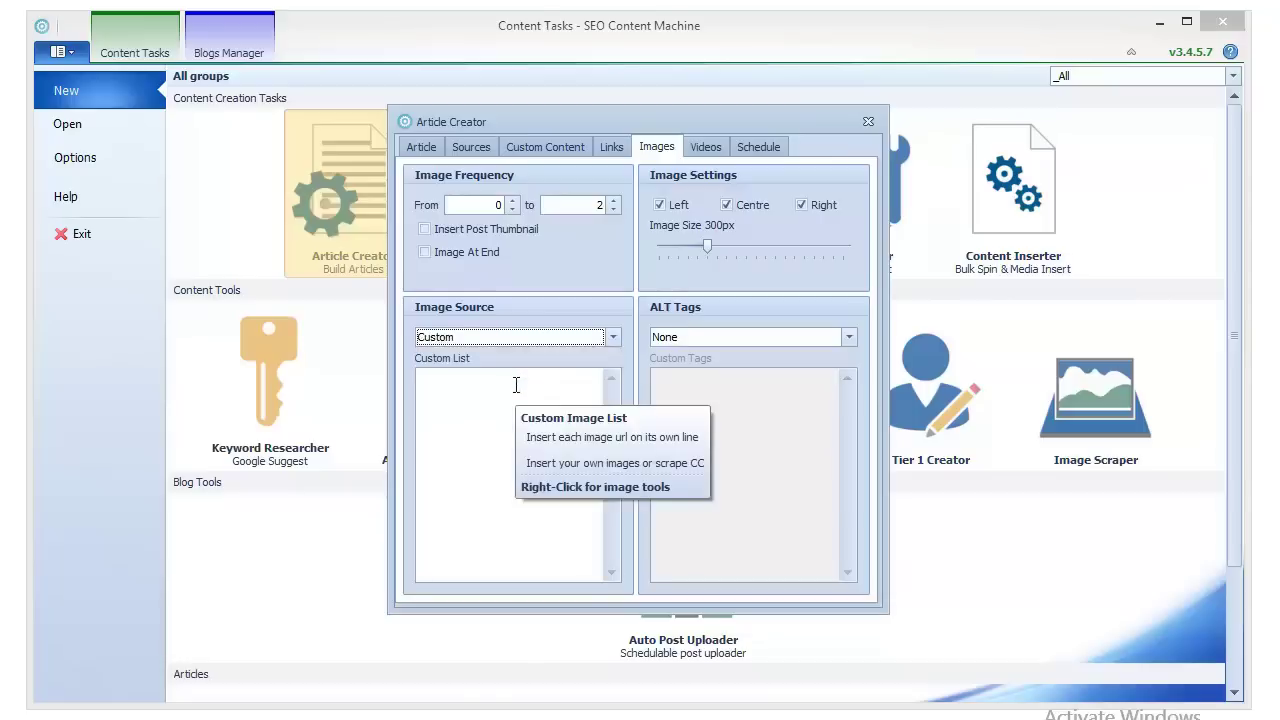
pyautogui.click(469, 409)
pyautogui.rightClick(470, 410)
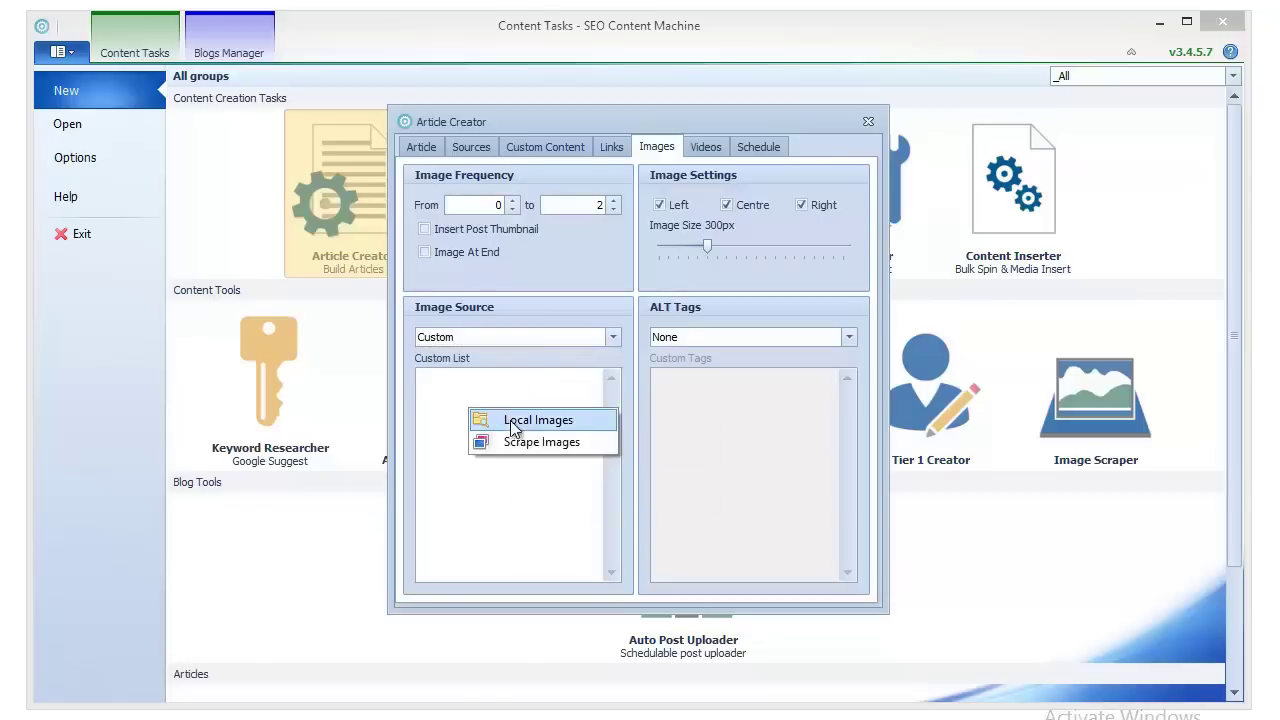
pyautogui.click(513, 420)
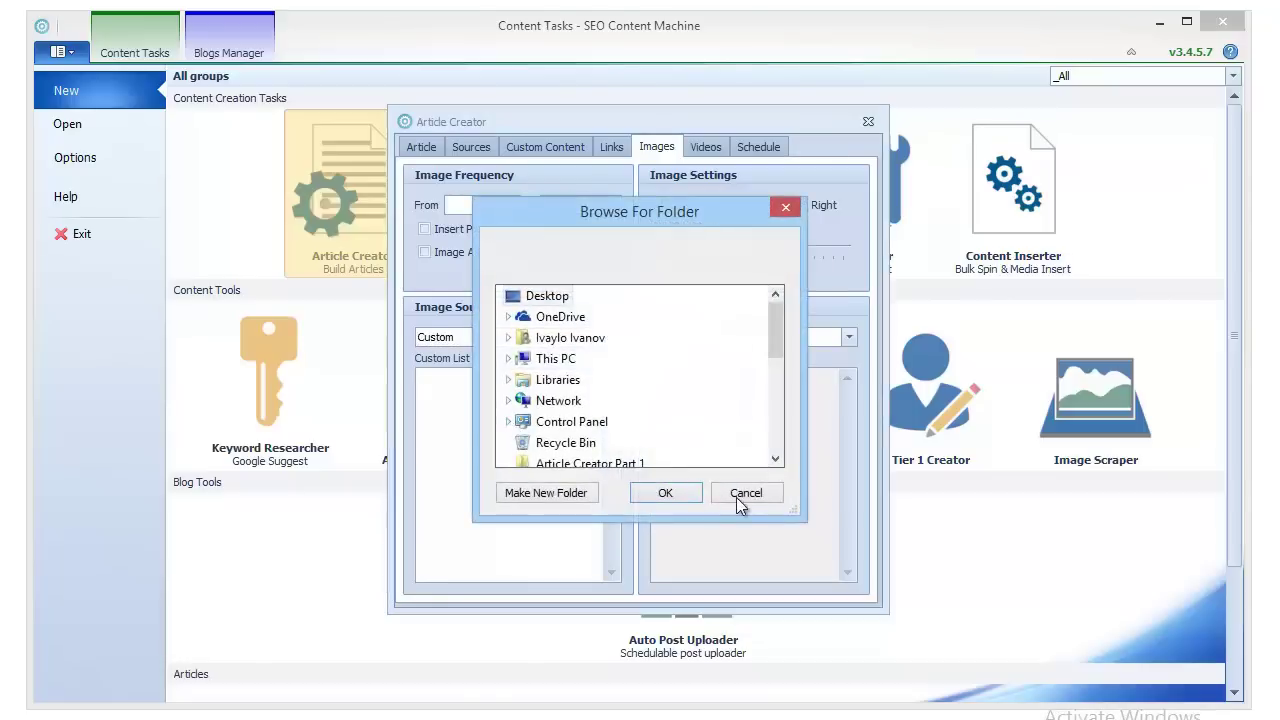
pyautogui.click(669, 486)
pyautogui.rightClick(552, 477)
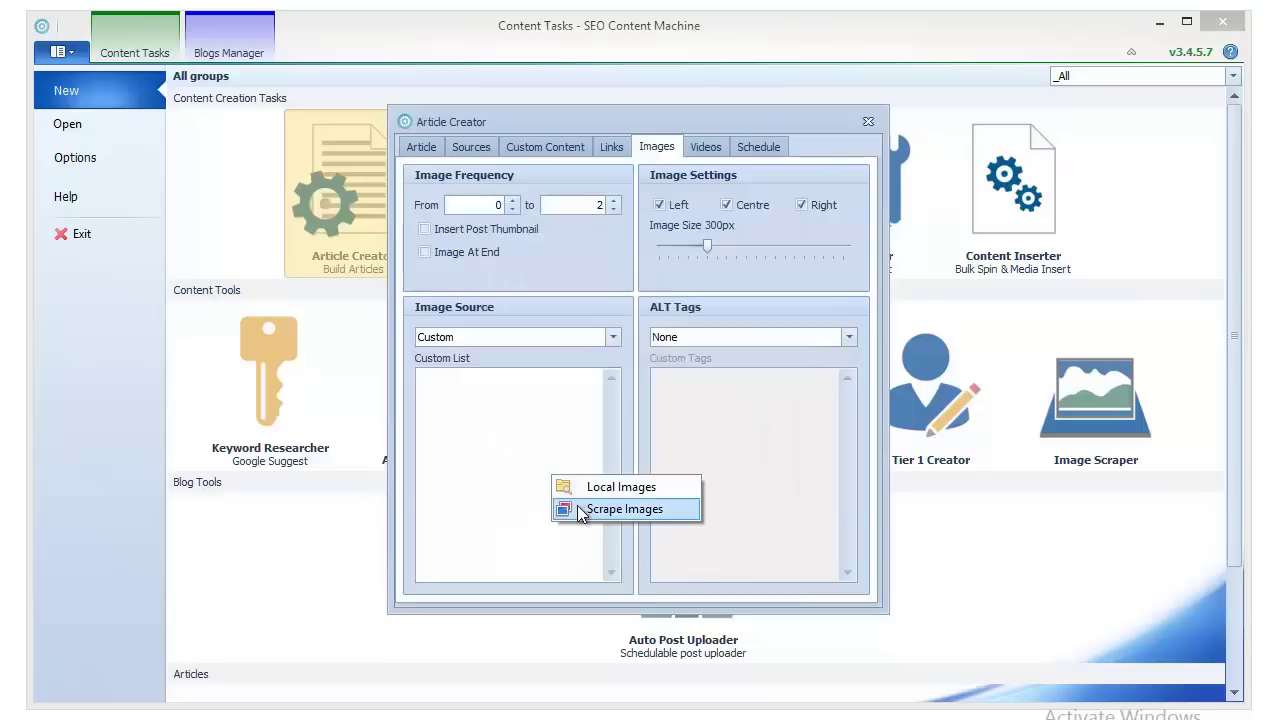
pyautogui.click(580, 510)
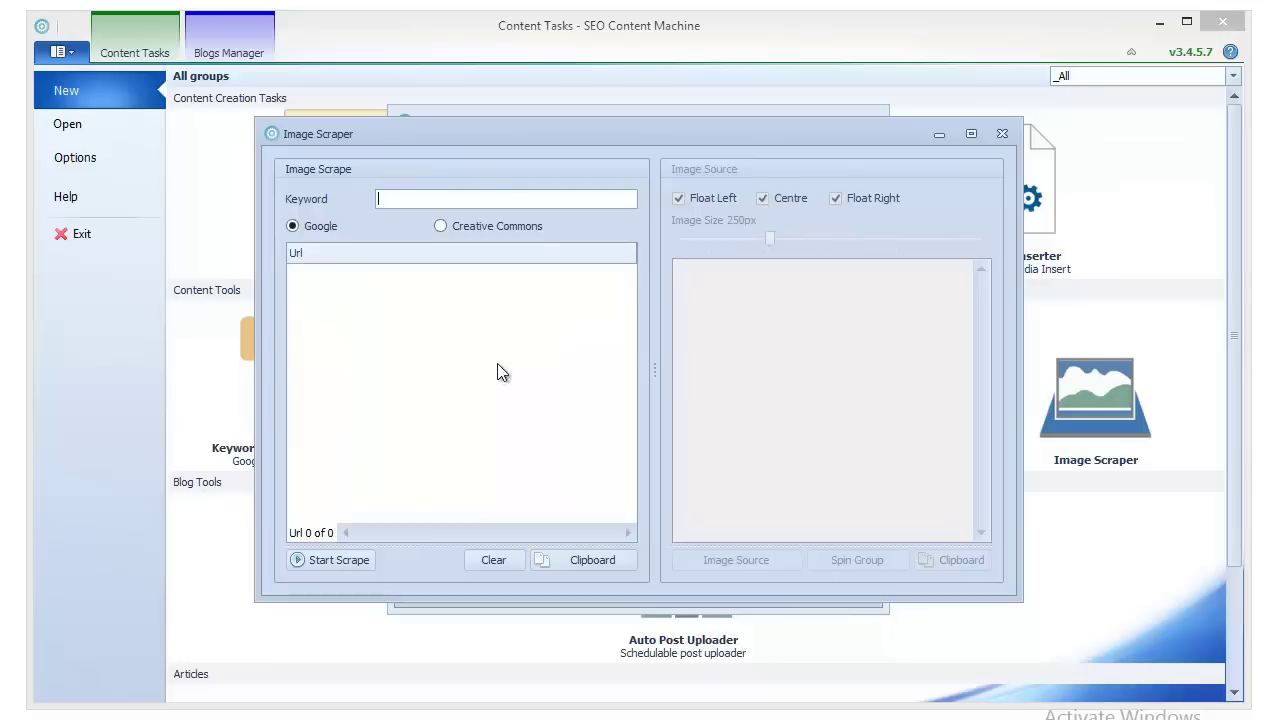
pyautogui.click(1002, 134)
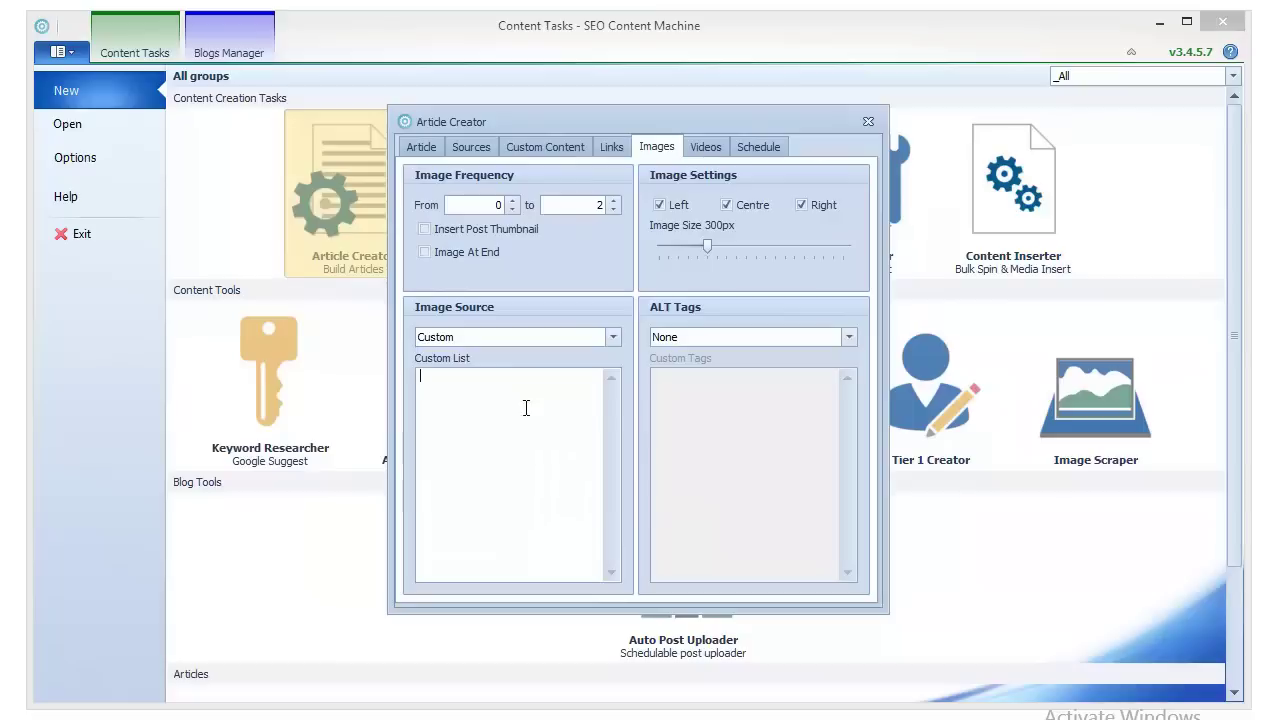
pyautogui.click(521, 336)
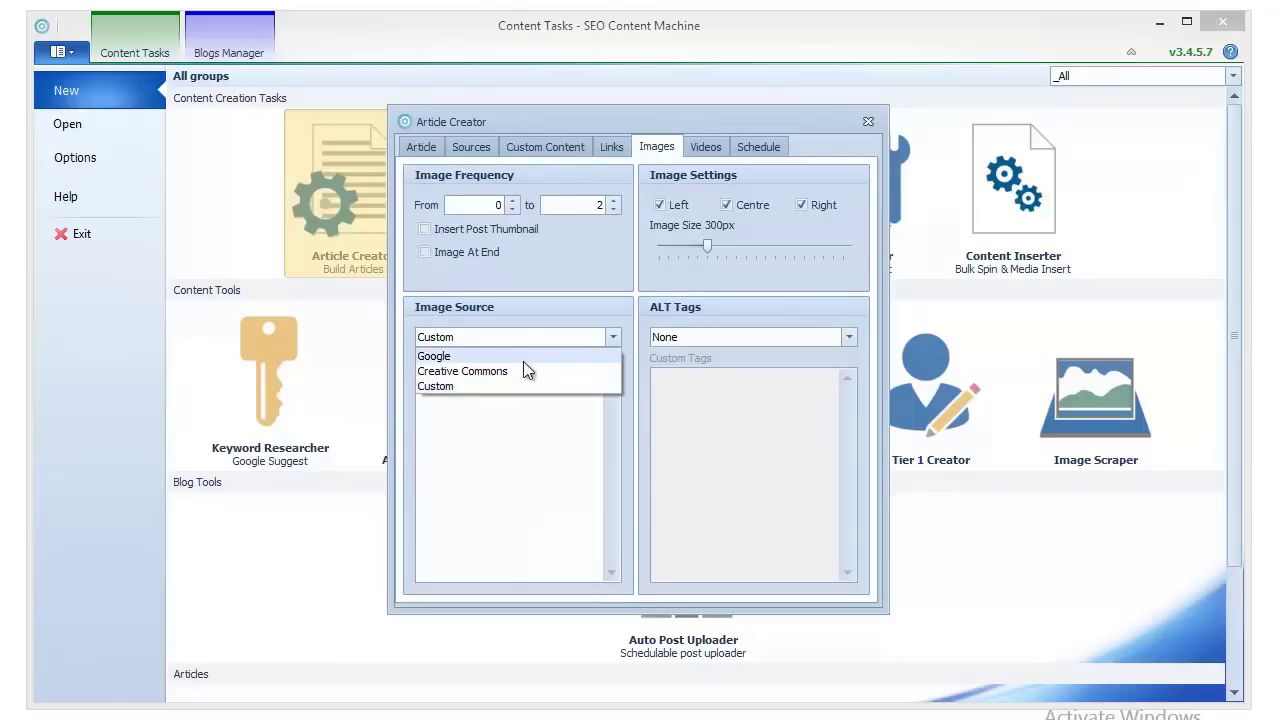
pyautogui.click(523, 357)
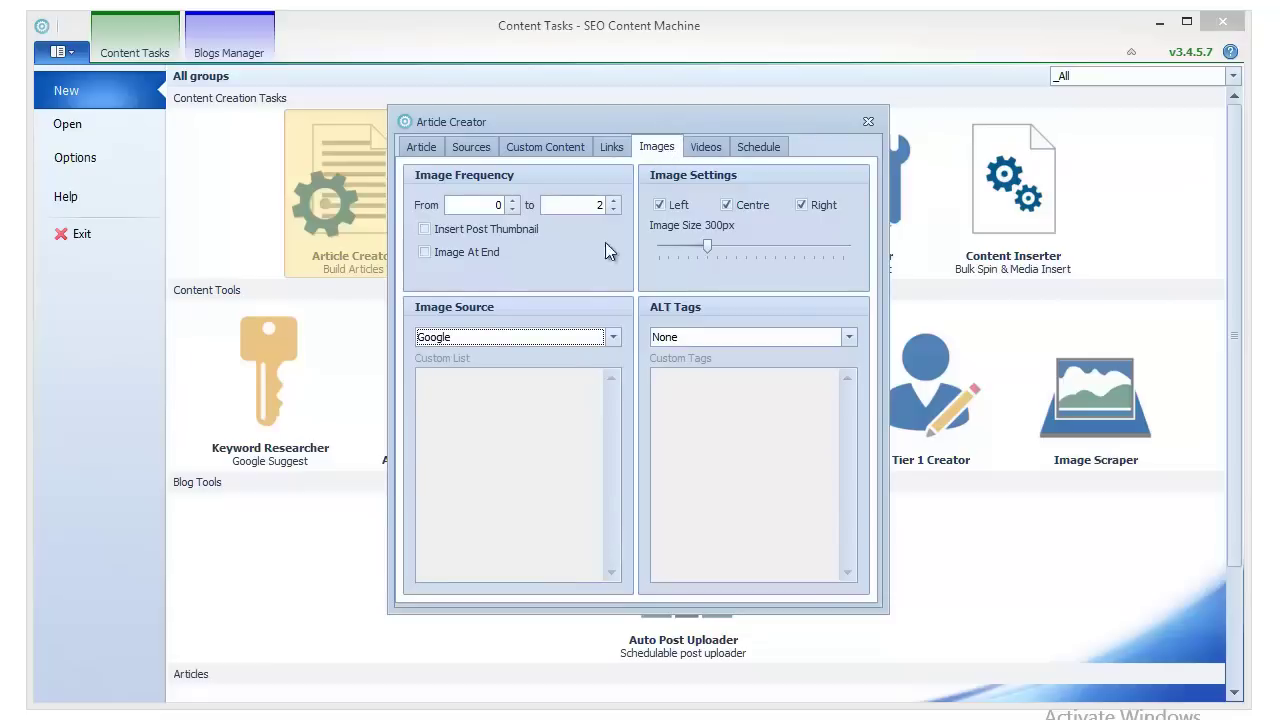
# Step: Switch the image source to Custom, open its image scraper and close it without scraping
pyautogui.click(557, 336)
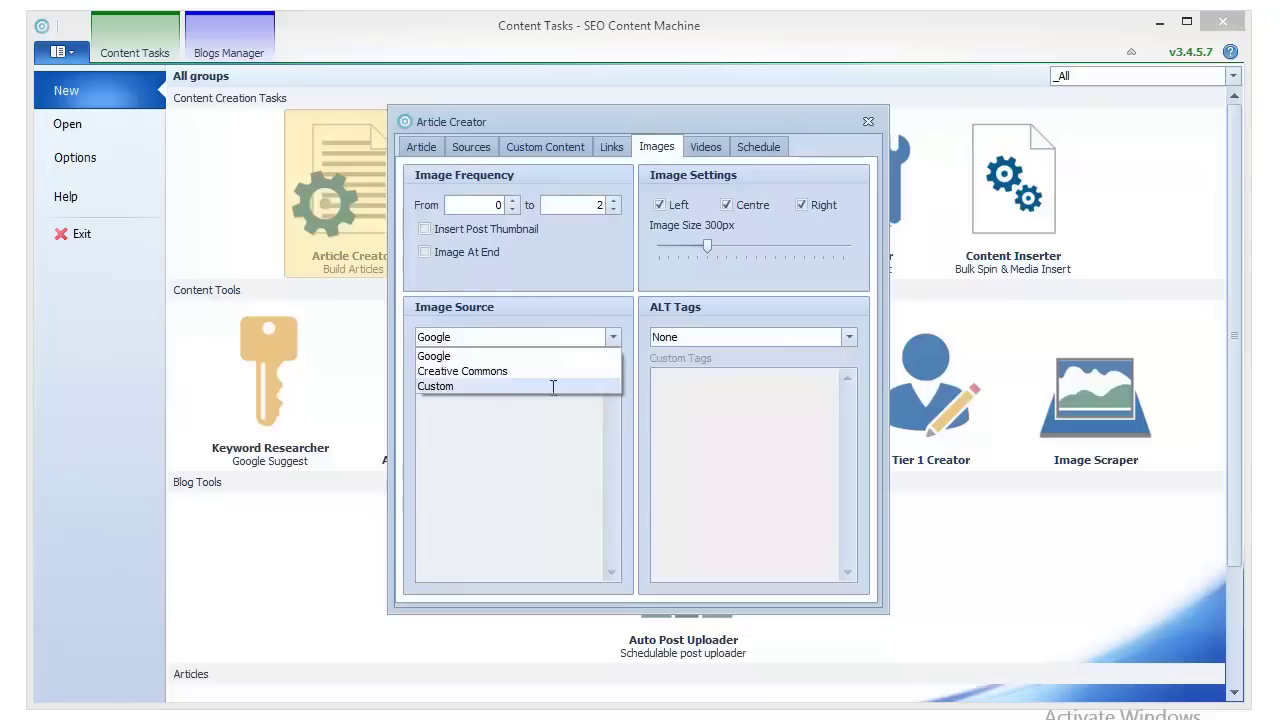
pyautogui.click(520, 386)
pyautogui.rightClick(523, 431)
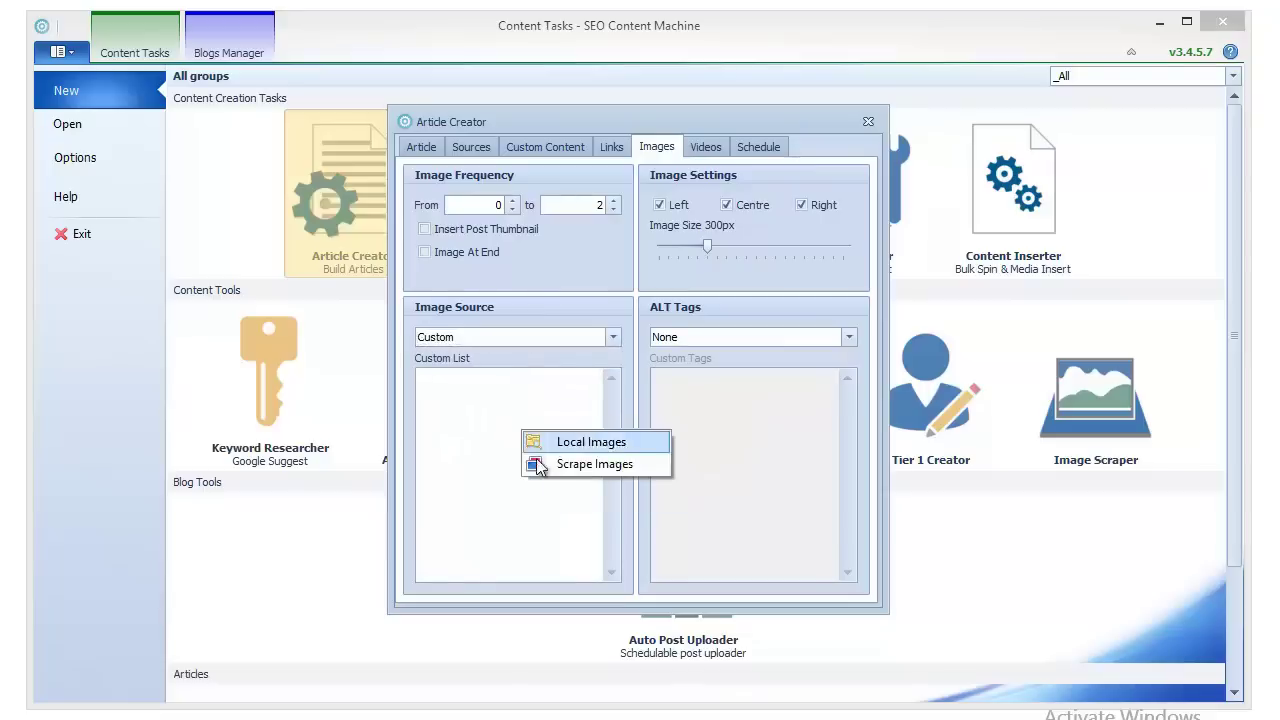
pyautogui.click(583, 464)
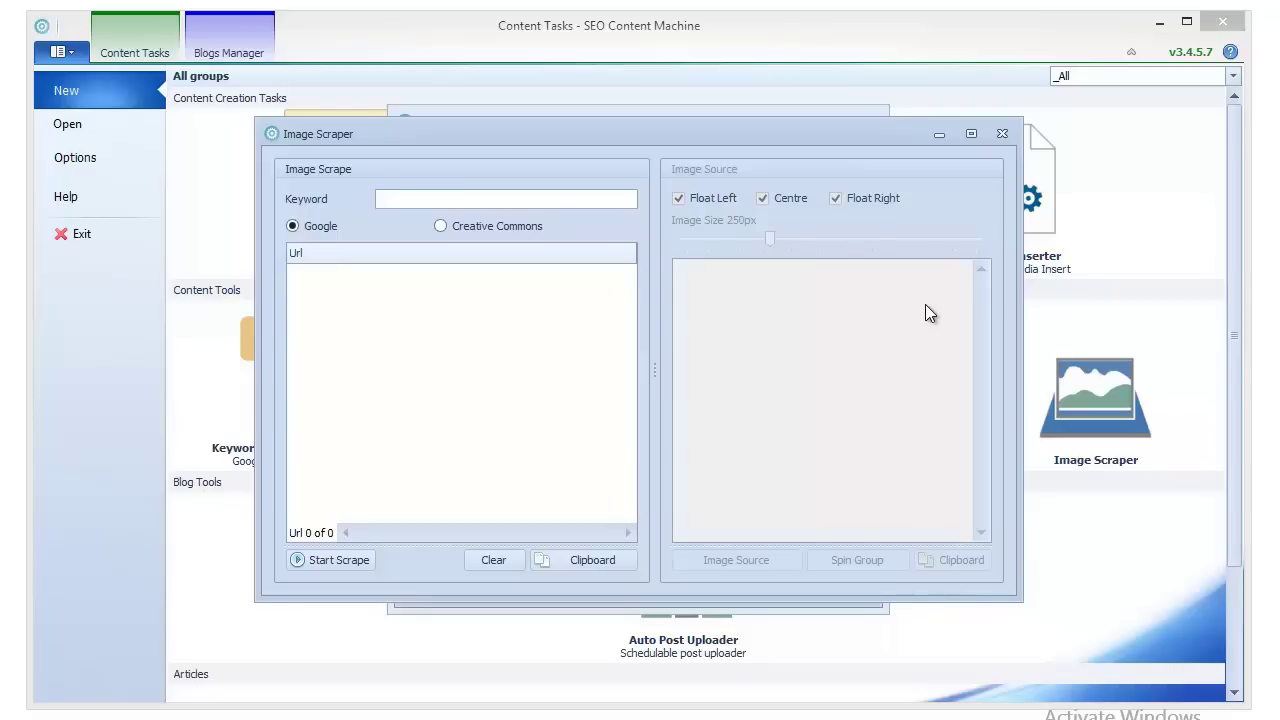
pyautogui.click(996, 134)
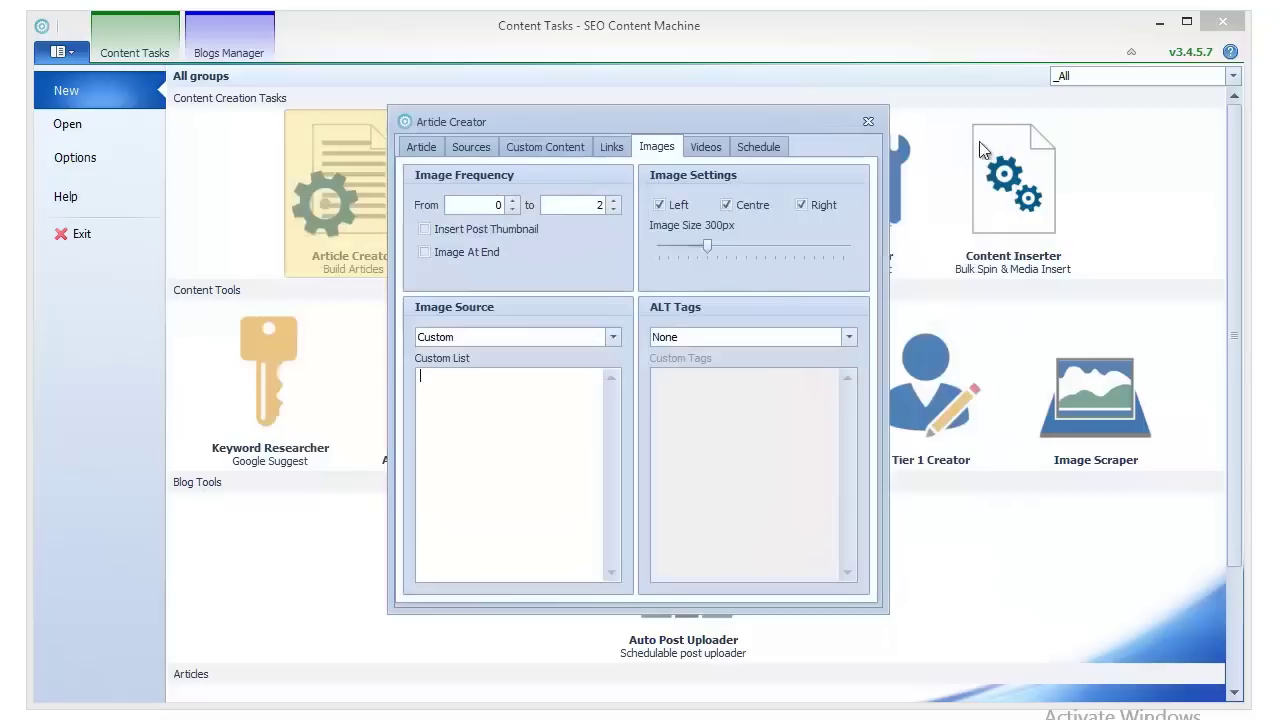
# Step: Set the image source to Google and the image ALT tags to Suggest Keywords
pyautogui.click(593, 337)
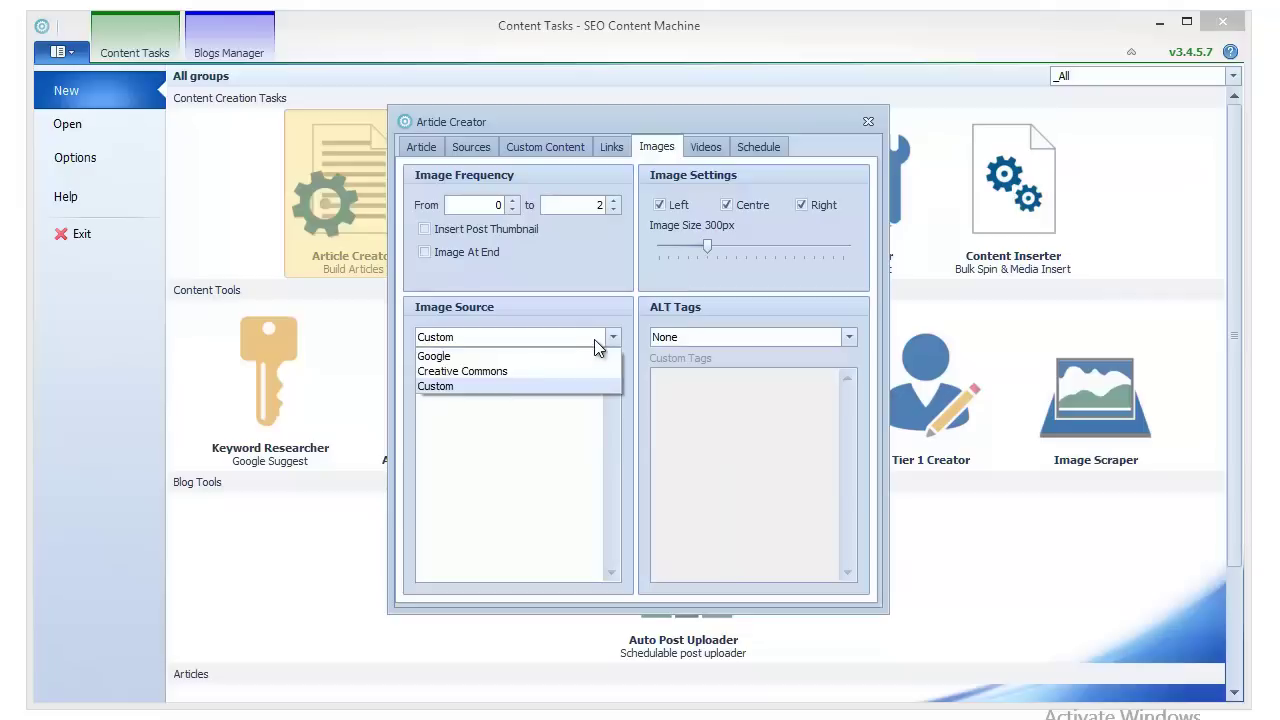
pyautogui.click(593, 356)
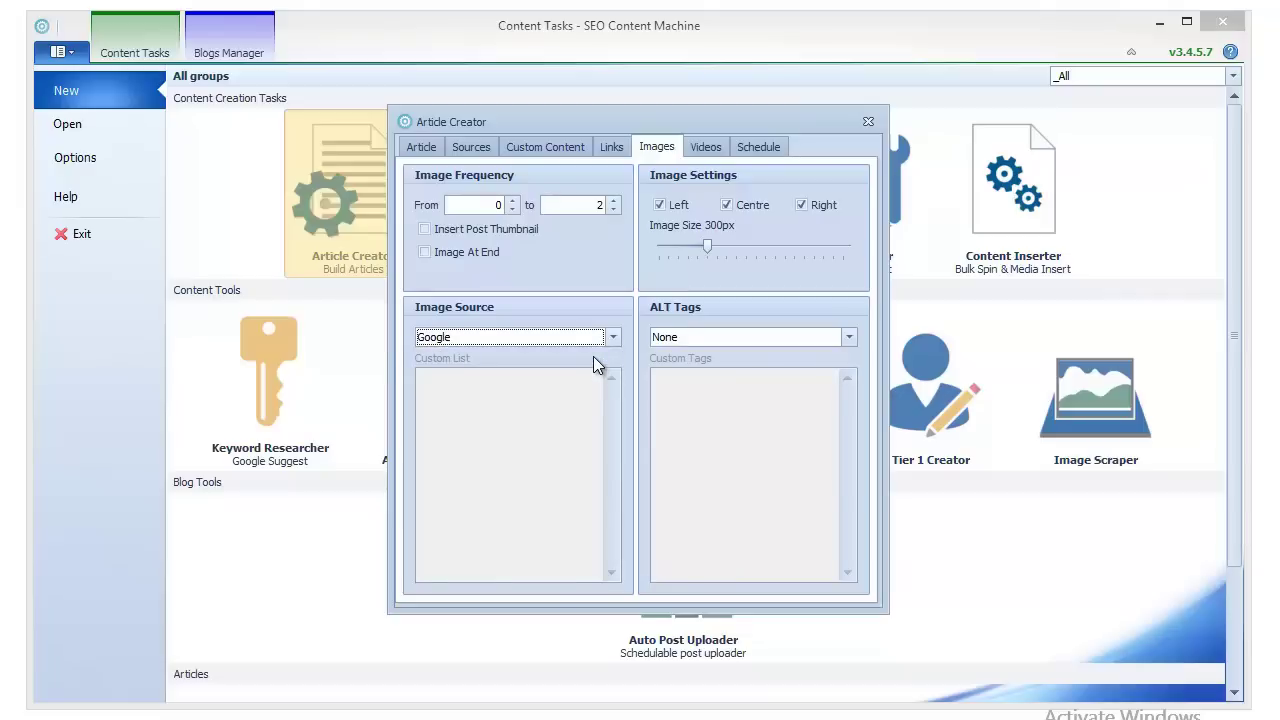
pyautogui.click(726, 337)
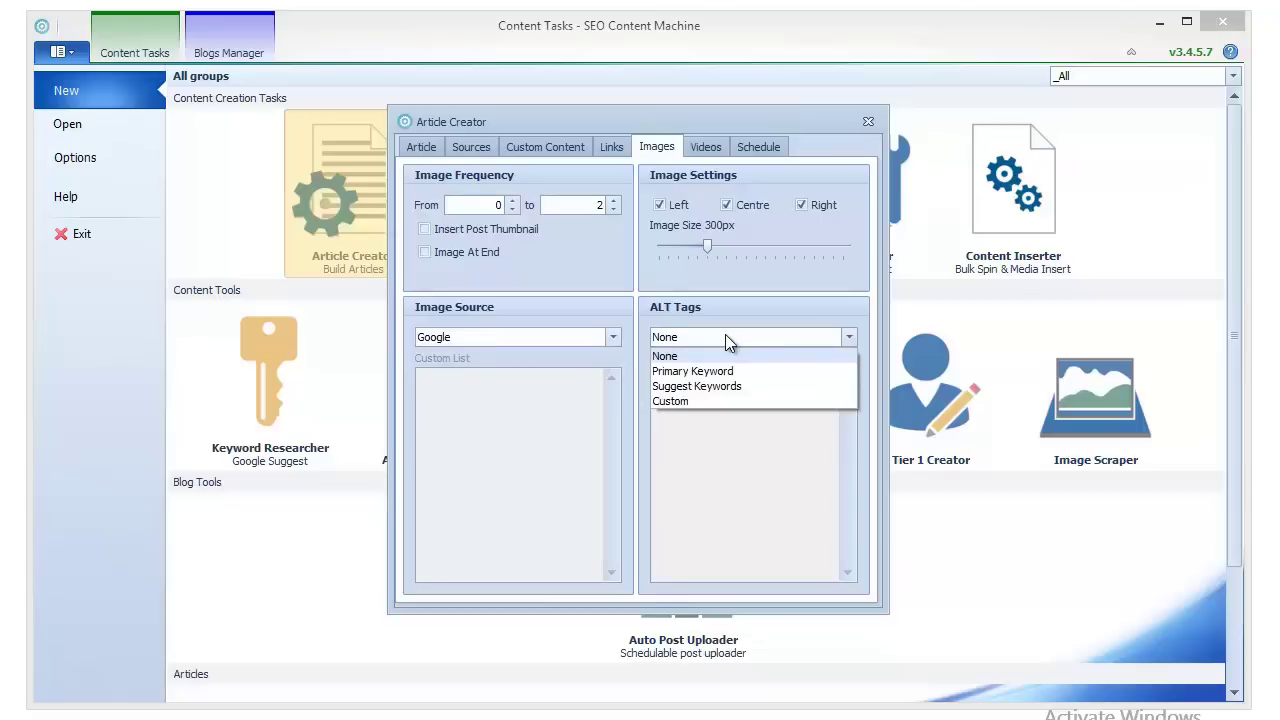
pyautogui.click(738, 388)
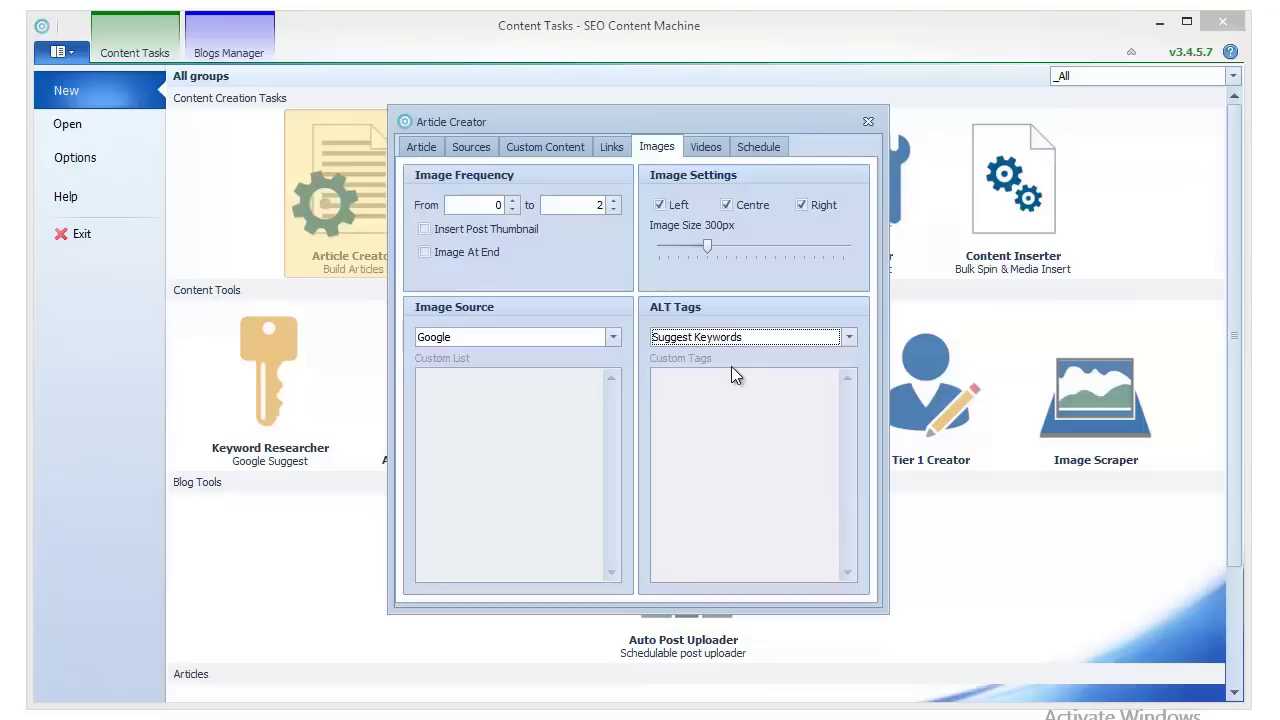
# Step: Review the task's article keywords and its online content sources
pyautogui.click(421, 146)
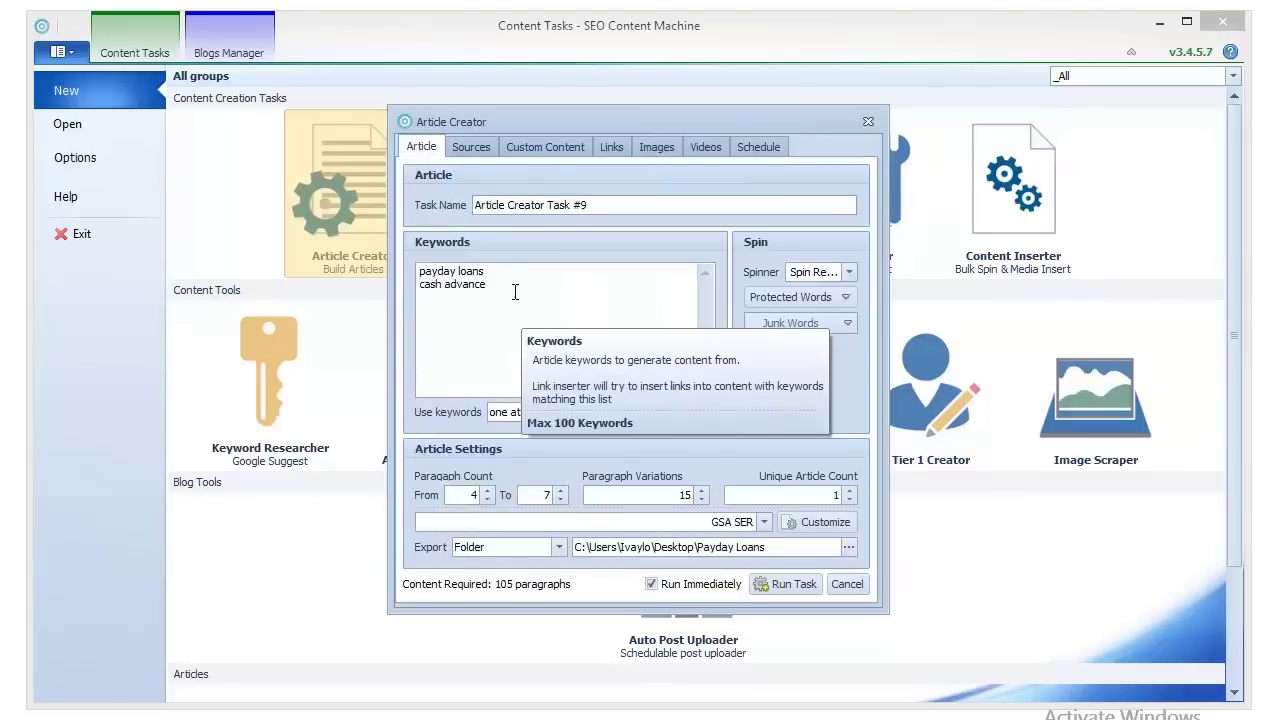
pyautogui.moveTo(515, 291); pyautogui.dragTo(415, 261)
pyautogui.click(522, 291)
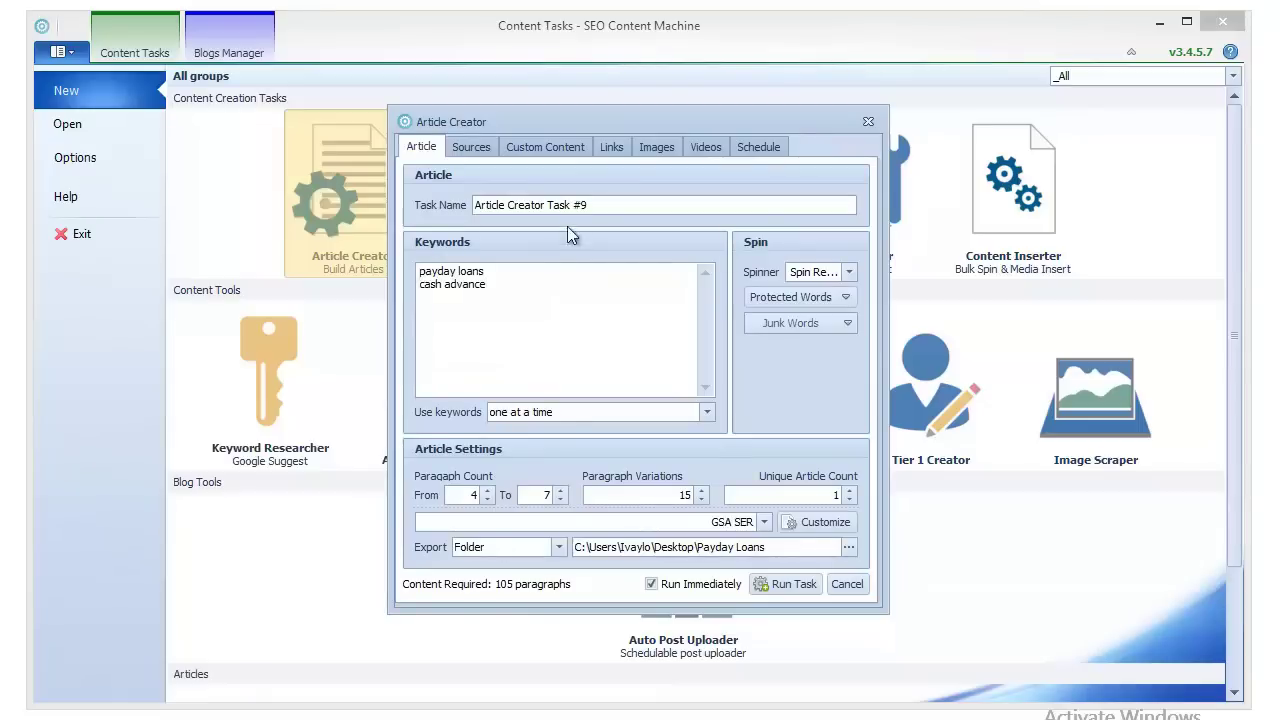
pyautogui.click(523, 146)
pyautogui.click(492, 147)
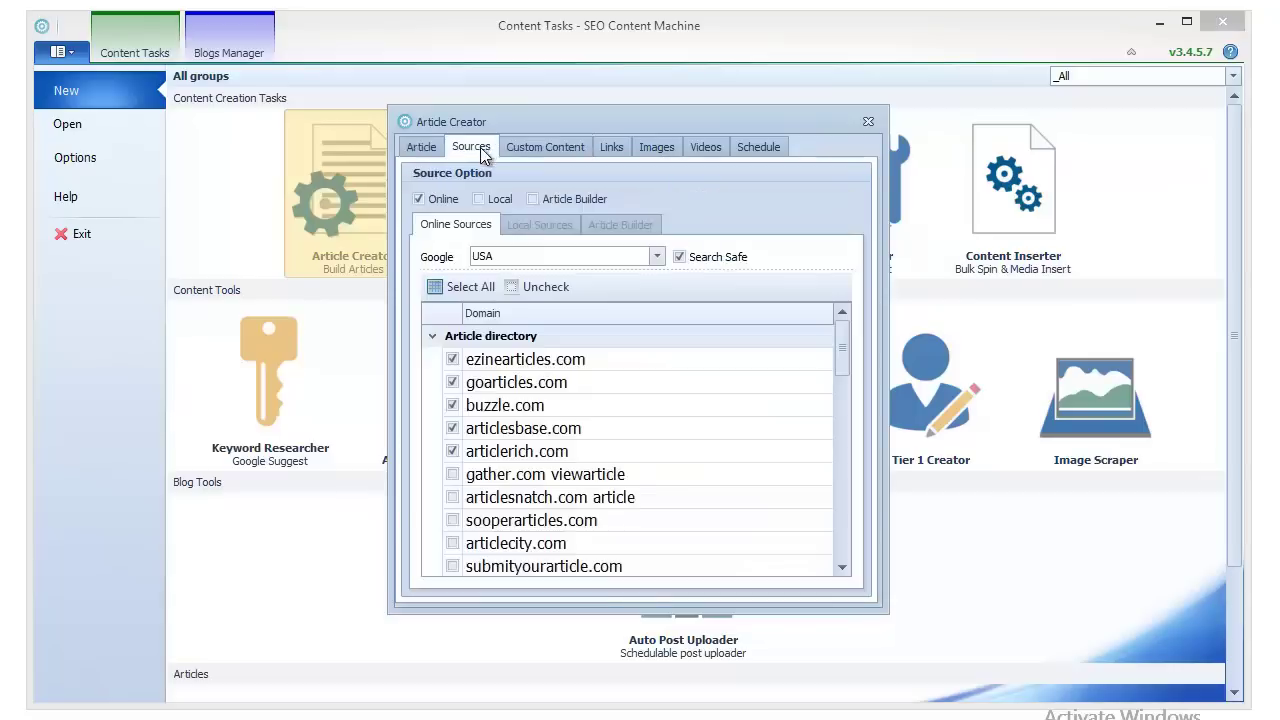
# Step: Start a new contextual link, research keywords for "payday loans" and discard the link
pyautogui.click(606, 150)
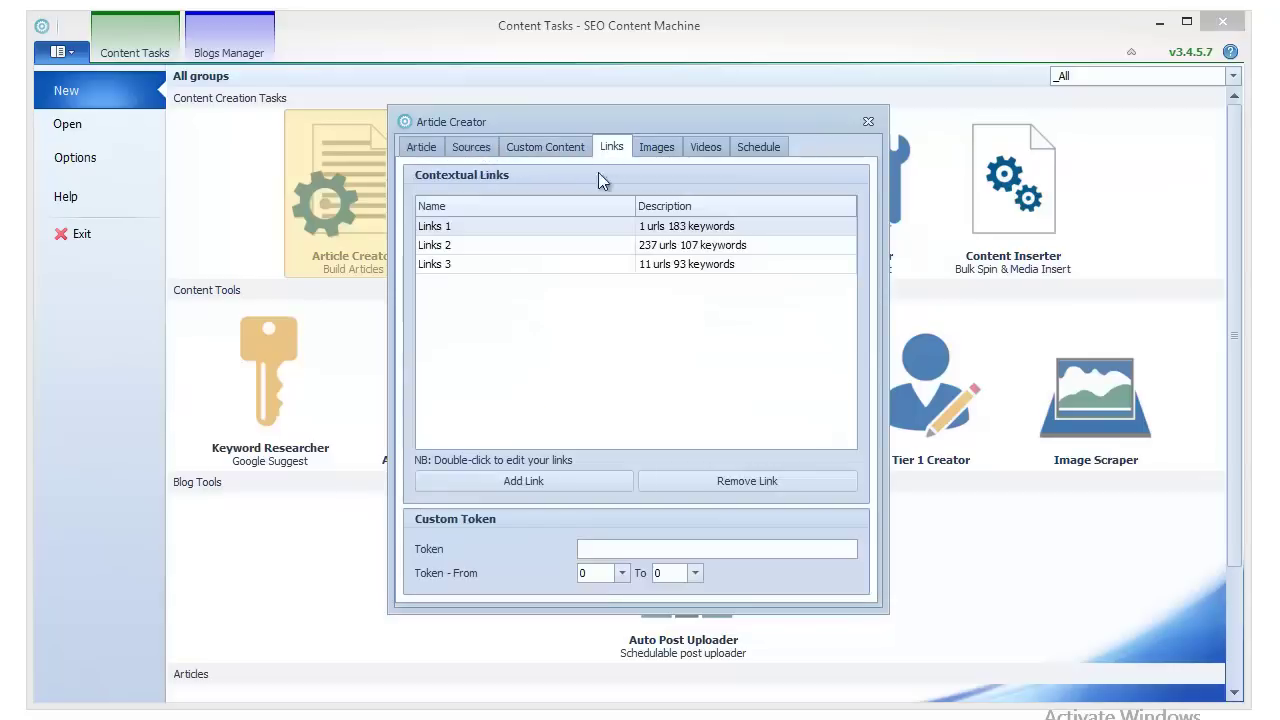
pyautogui.click(551, 481)
pyautogui.click(517, 525)
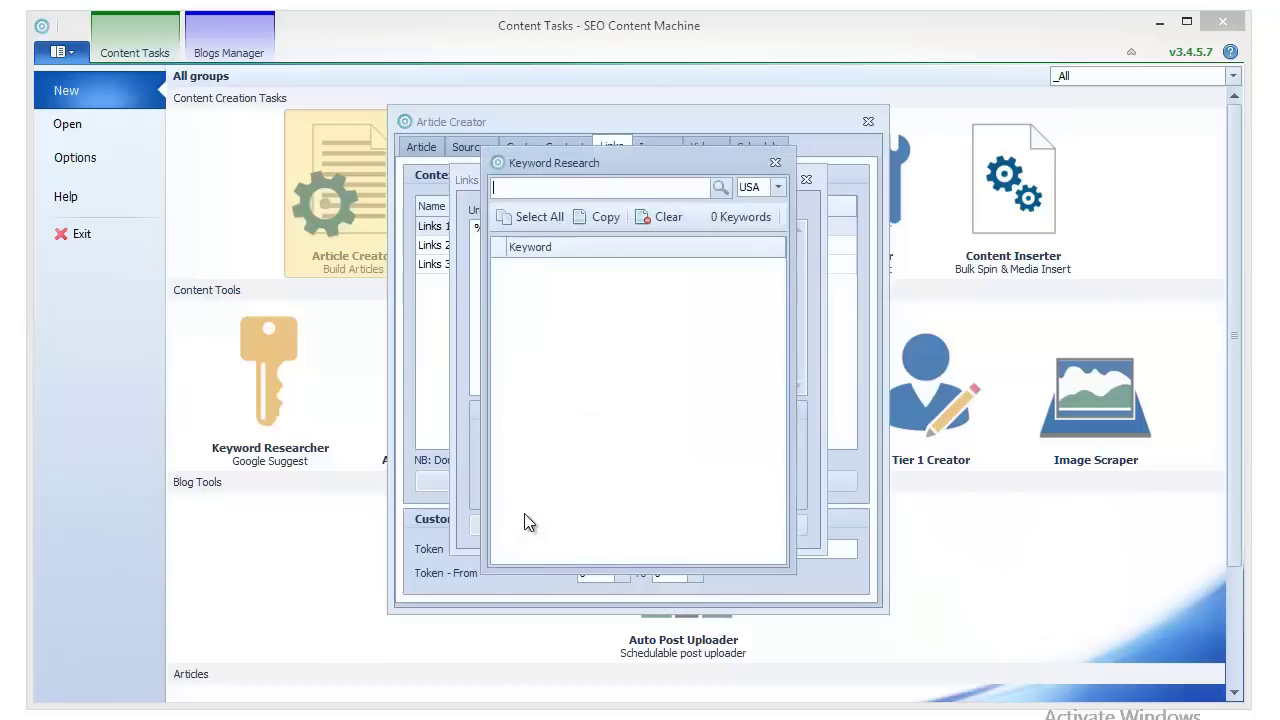
pyautogui.write('payday loans')
pyautogui.press('Return')
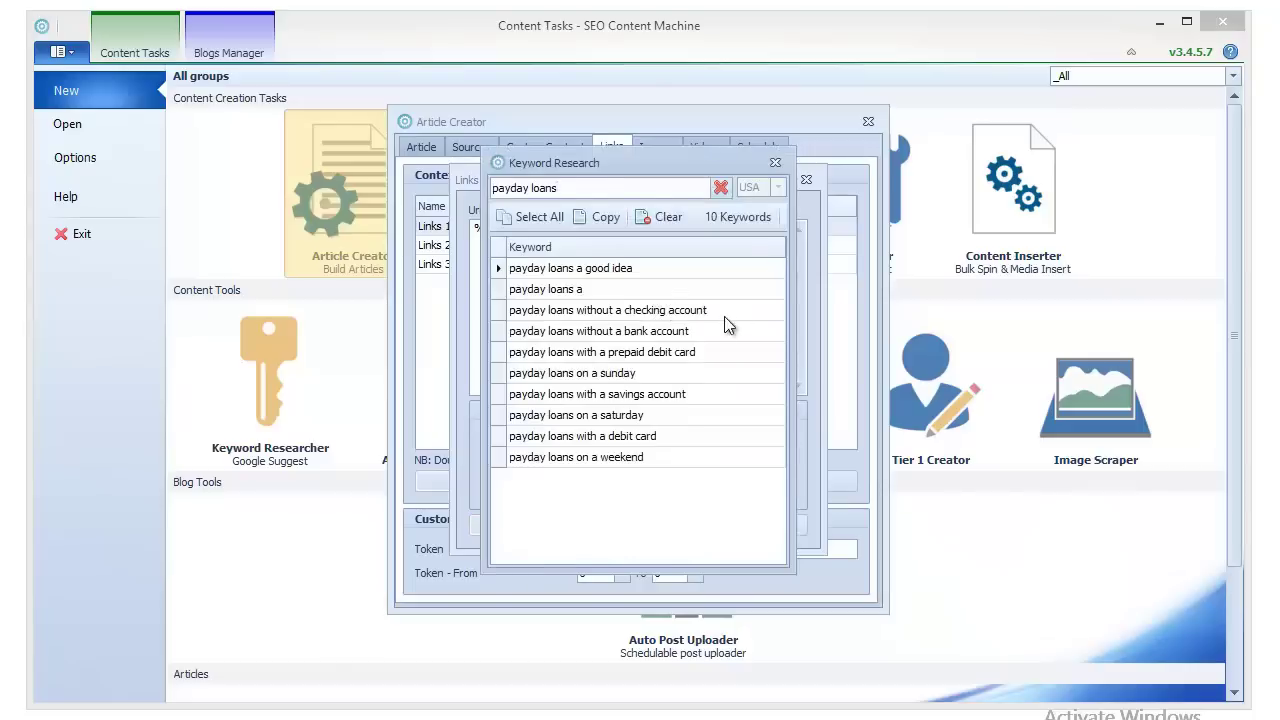
pyautogui.scroll(-1, 673, 392)
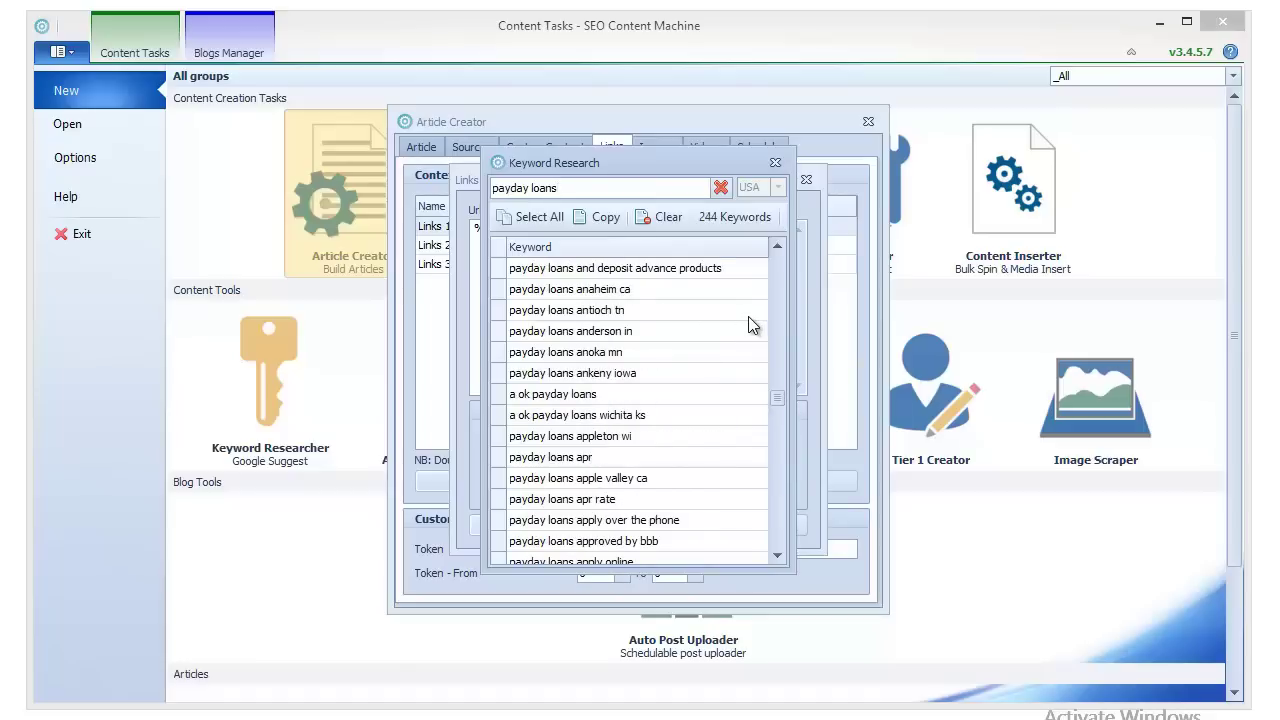
pyautogui.click(777, 165)
pyautogui.click(803, 180)
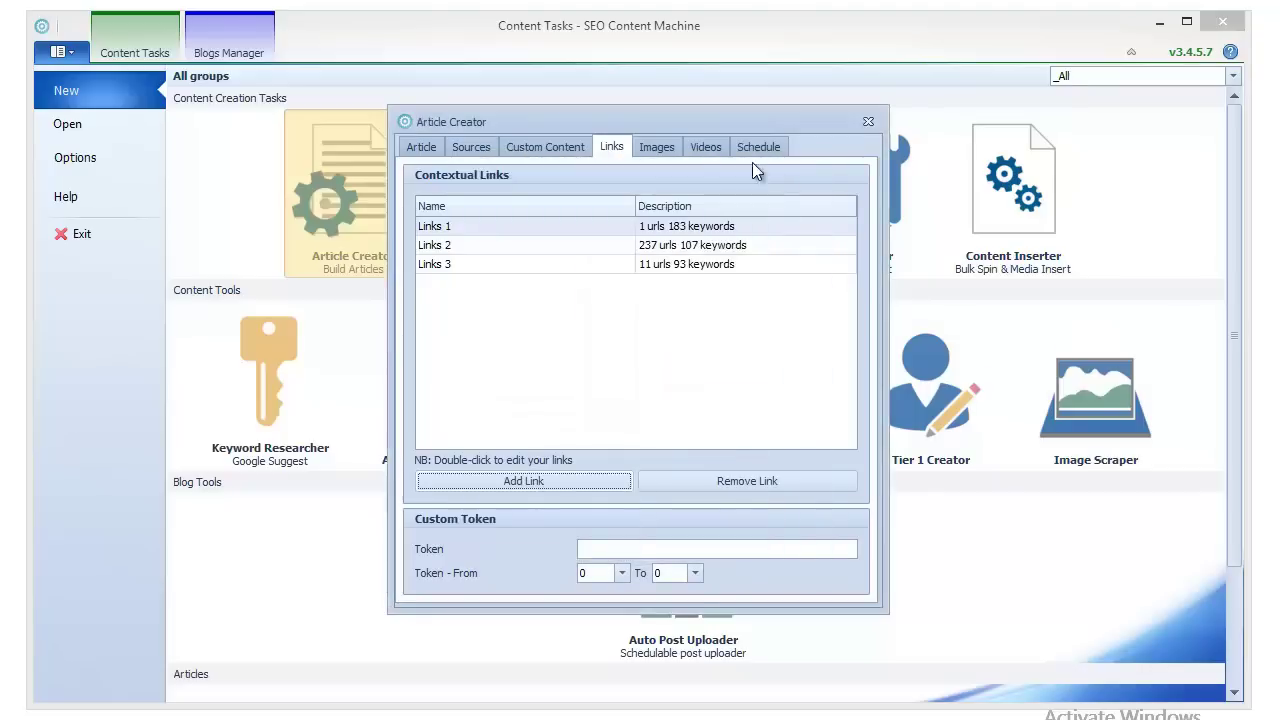
# Step: Set the article's video frequency from 0 to 1
pyautogui.click(660, 147)
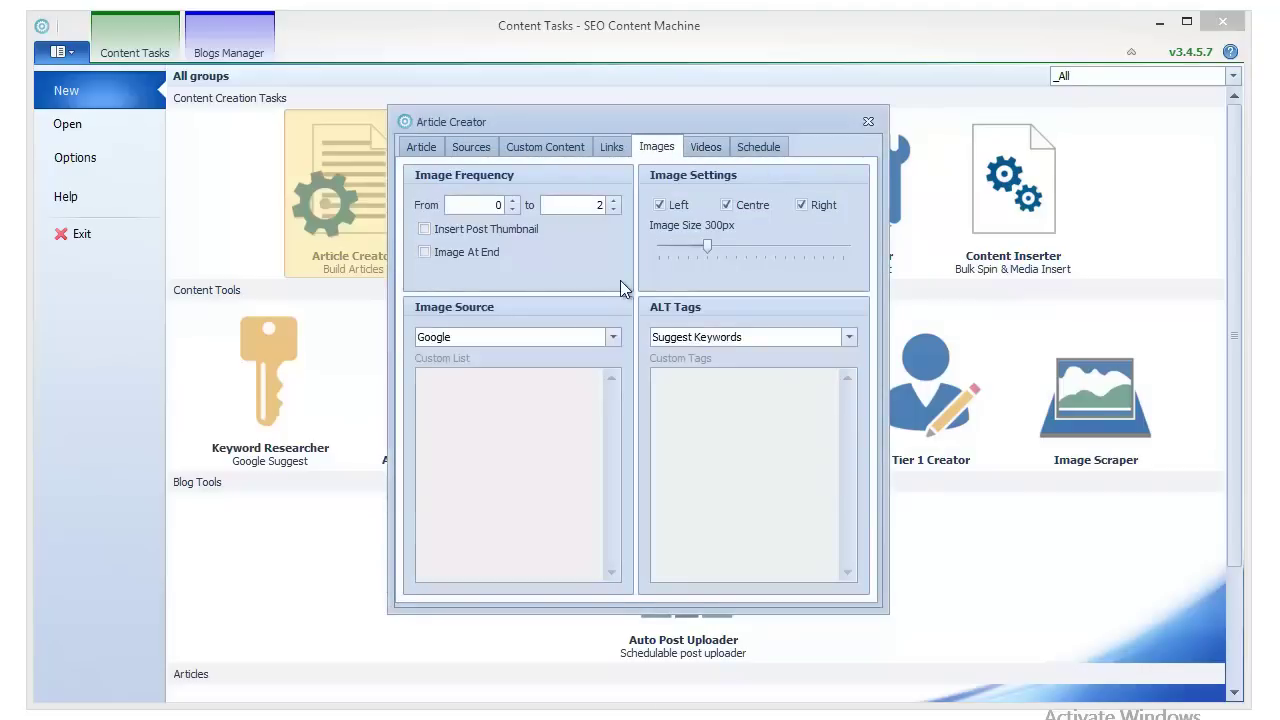
pyautogui.click(711, 150)
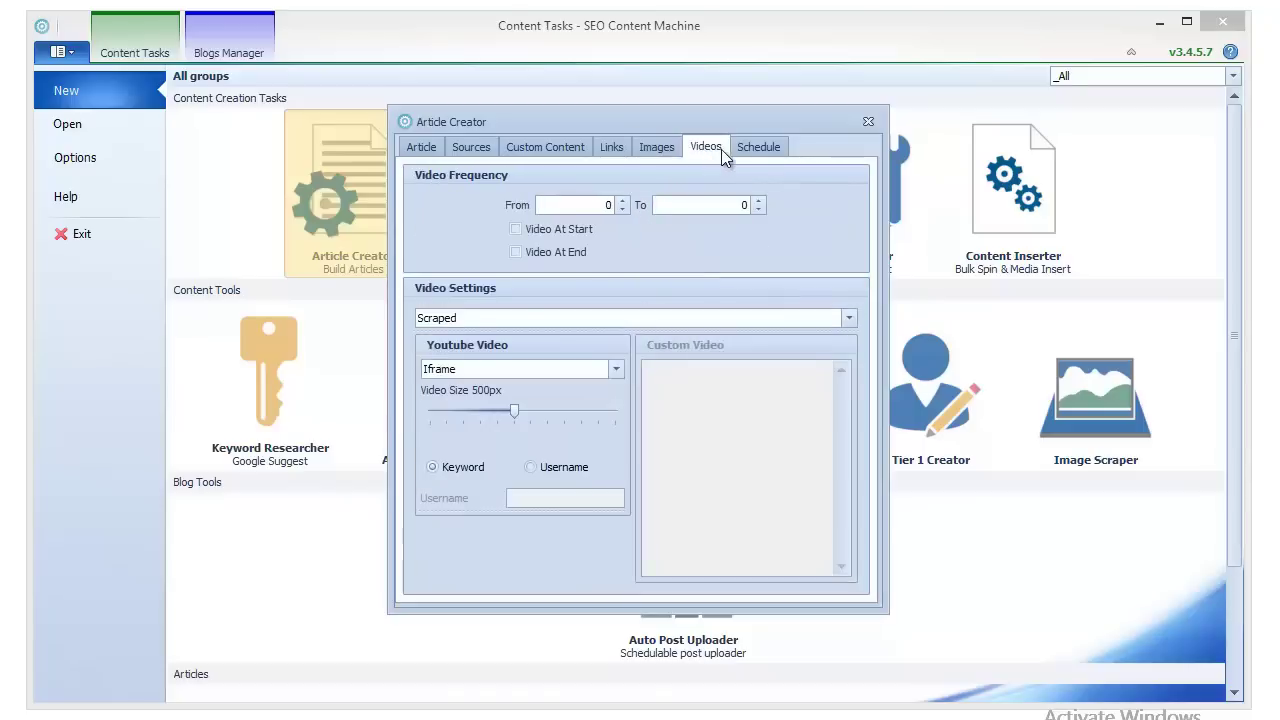
pyautogui.click(763, 199)
# Step: Try the Custom video source and return it to Scraped
pyautogui.click(787, 318)
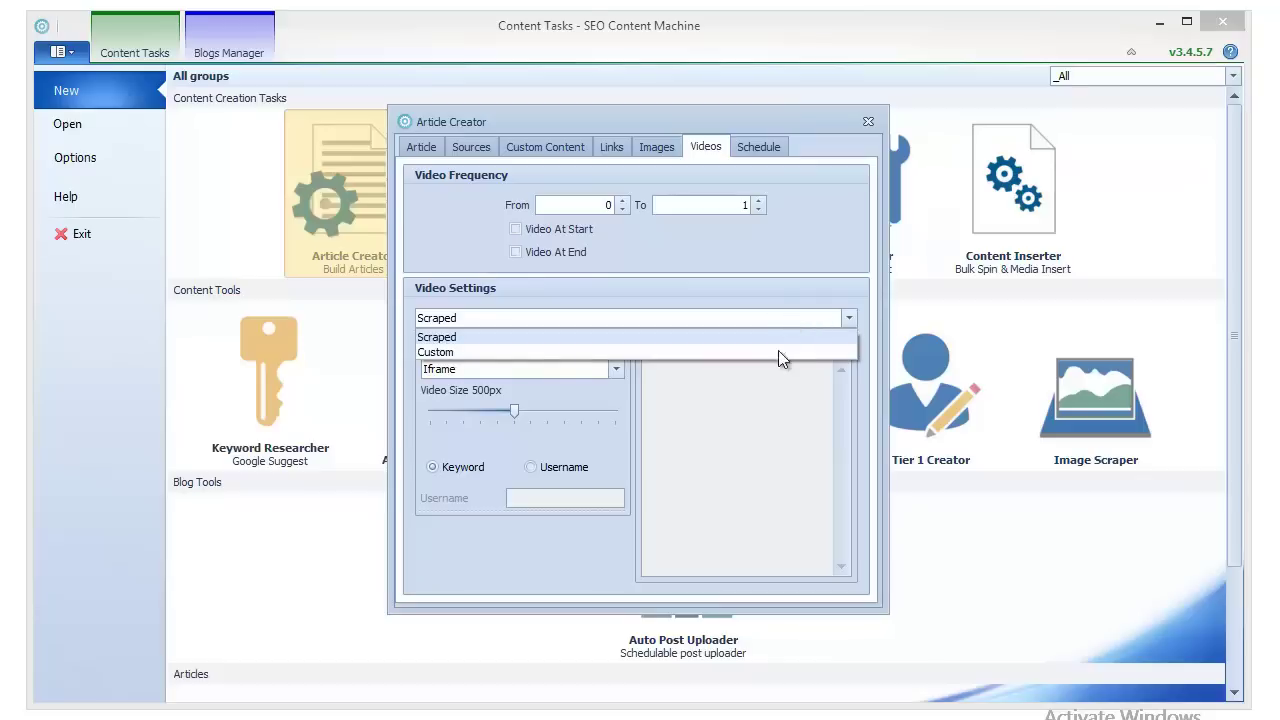
pyautogui.click(777, 351)
pyautogui.click(739, 313)
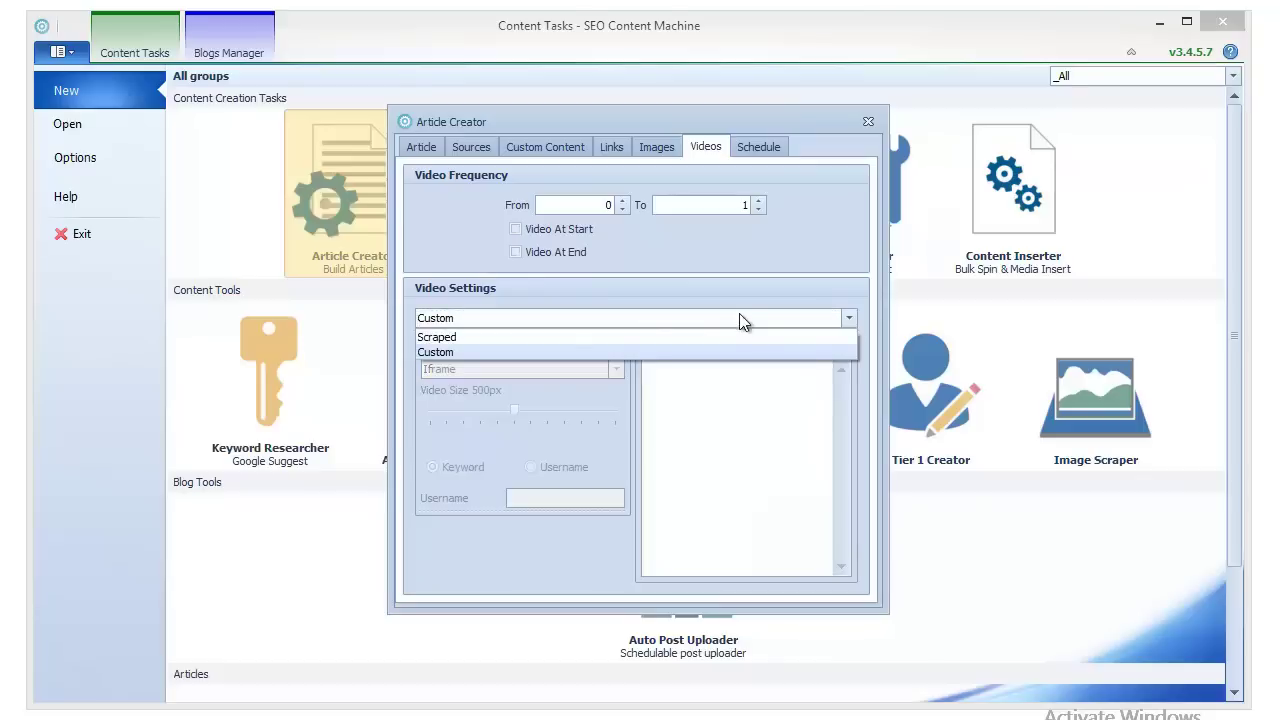
pyautogui.click(746, 349)
pyautogui.click(729, 318)
pyautogui.click(729, 338)
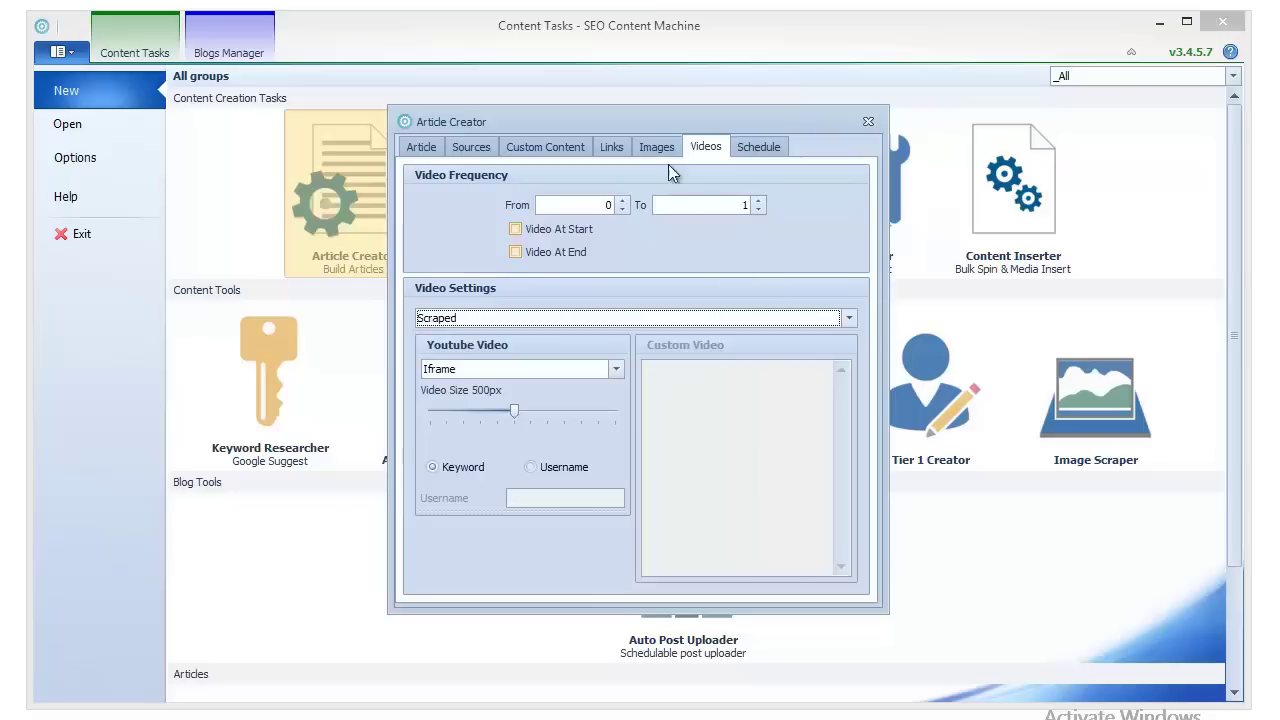
# Step: Reduce the size of the embedded YouTube video
pyautogui.moveTo(510, 113); pyautogui.dragTo(496, 103)
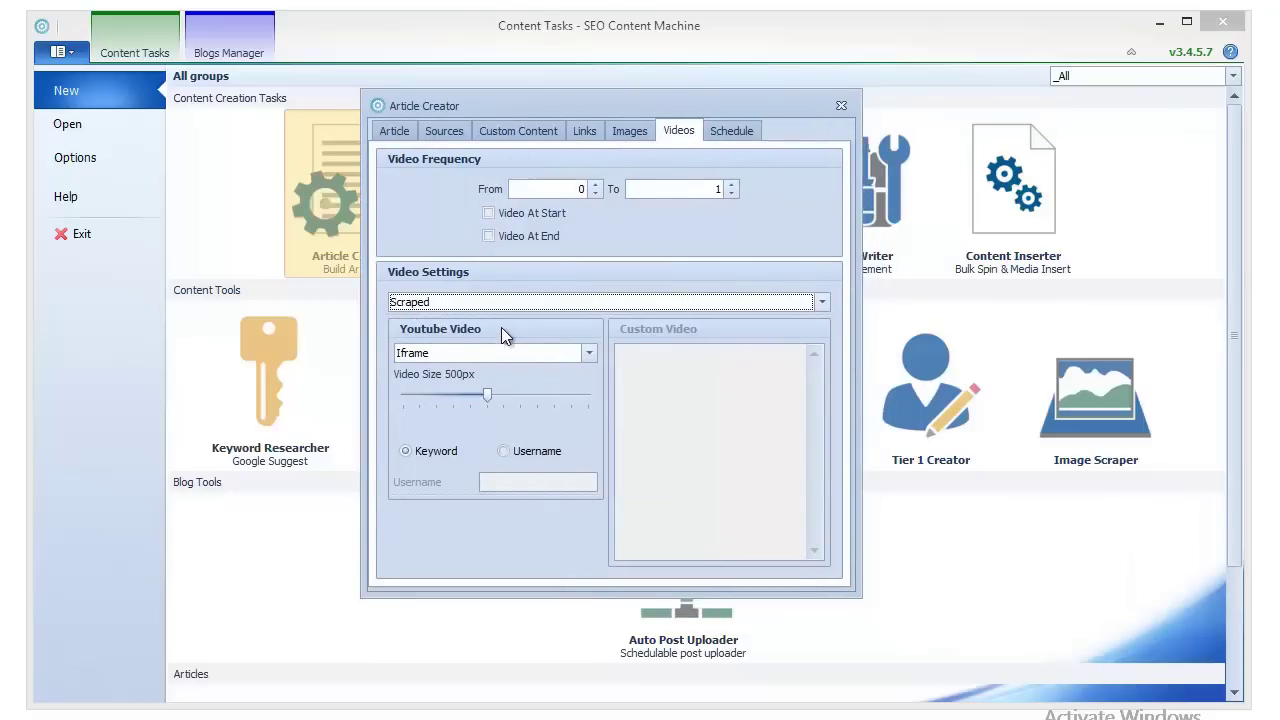
pyautogui.click(488, 394)
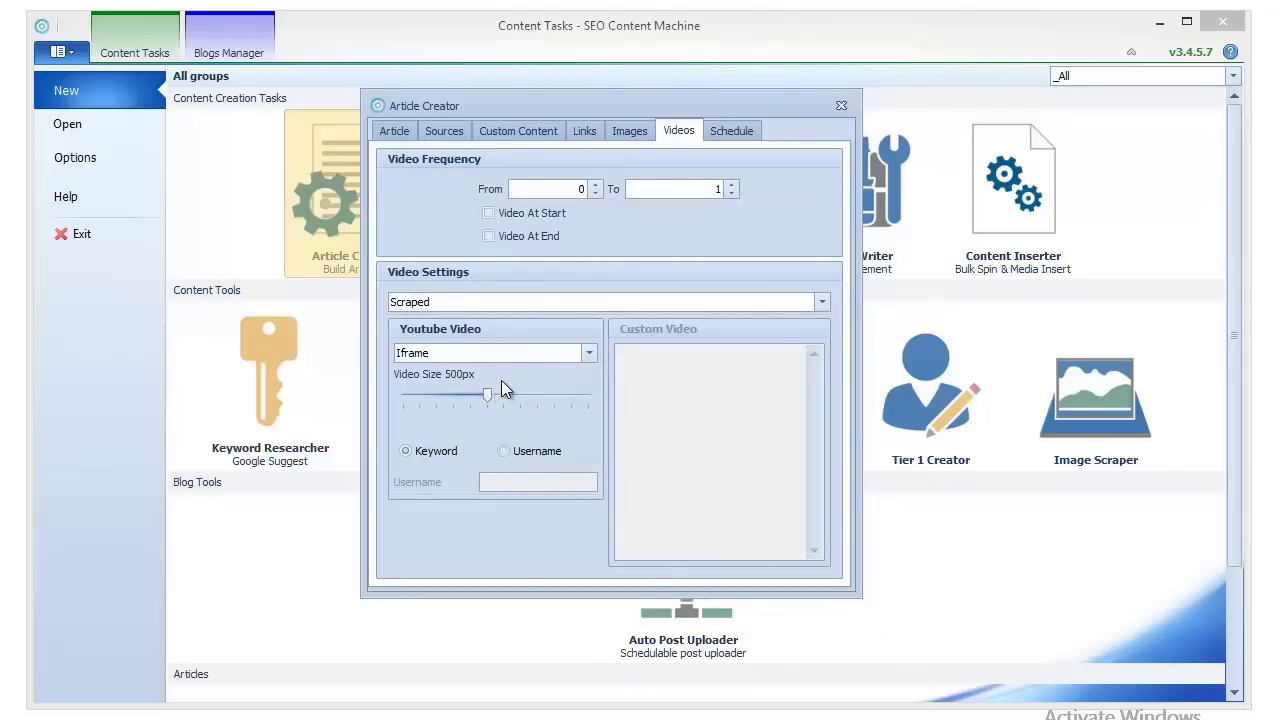
pyautogui.press('Left')
pyautogui.press('Left')
pyautogui.press('Left')
pyautogui.press('Left')
pyautogui.press('Left')
pyautogui.press('Left')
pyautogui.press('Left')
pyautogui.press('Left')
pyautogui.press('Left')
pyautogui.press('Left')
pyautogui.press('Left')
pyautogui.press('Left')
pyautogui.press('Left')
pyautogui.press('Left')
# Step: Schedule the task to repeat using the Every Monday preset
pyautogui.click(716, 135)
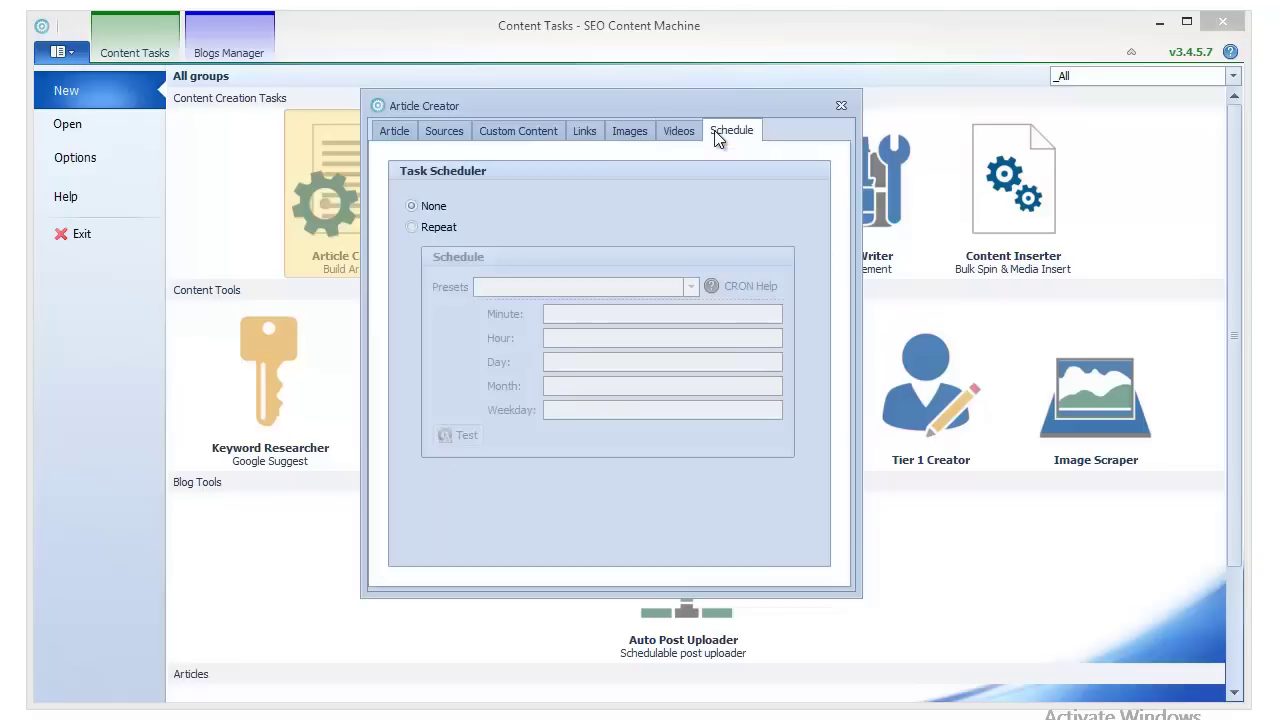
pyautogui.click(440, 228)
pyautogui.click(533, 289)
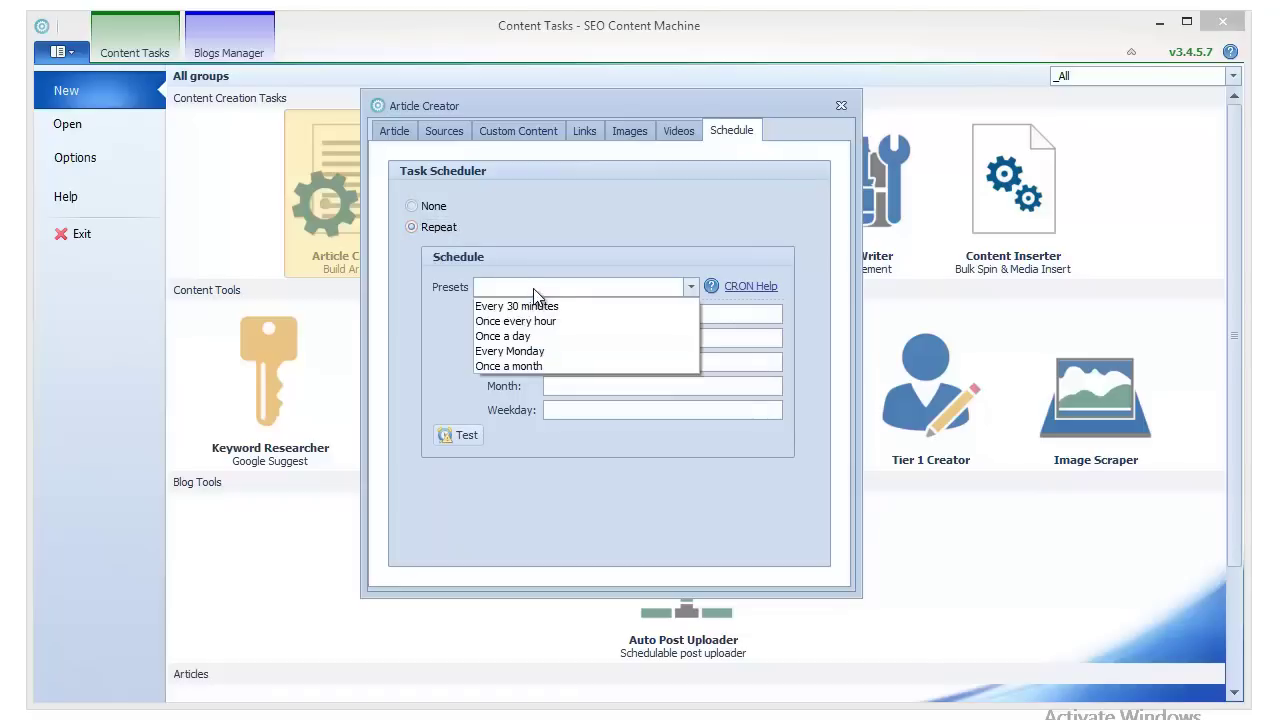
pyautogui.click(533, 288)
pyautogui.click(533, 287)
pyautogui.click(537, 352)
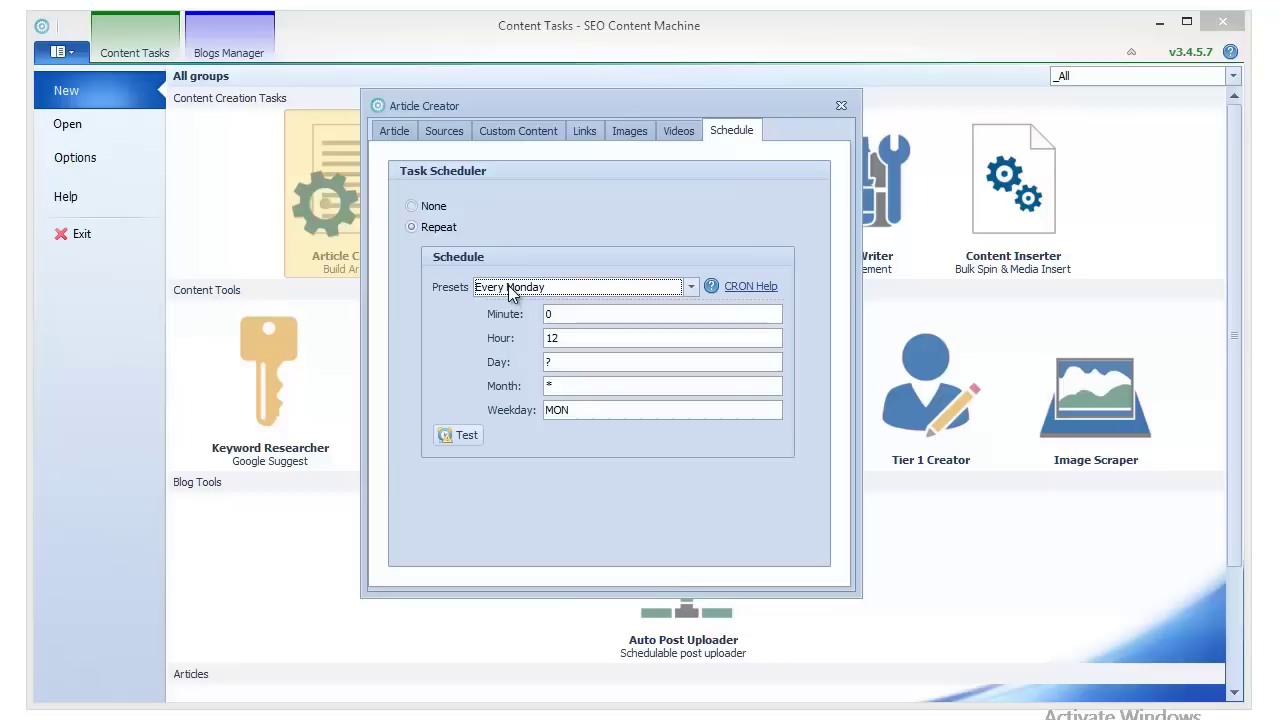
# Step: Turn off the task's repeat schedule by setting the Task Scheduler to None, and return to the main article settings
pyautogui.click(415, 204)
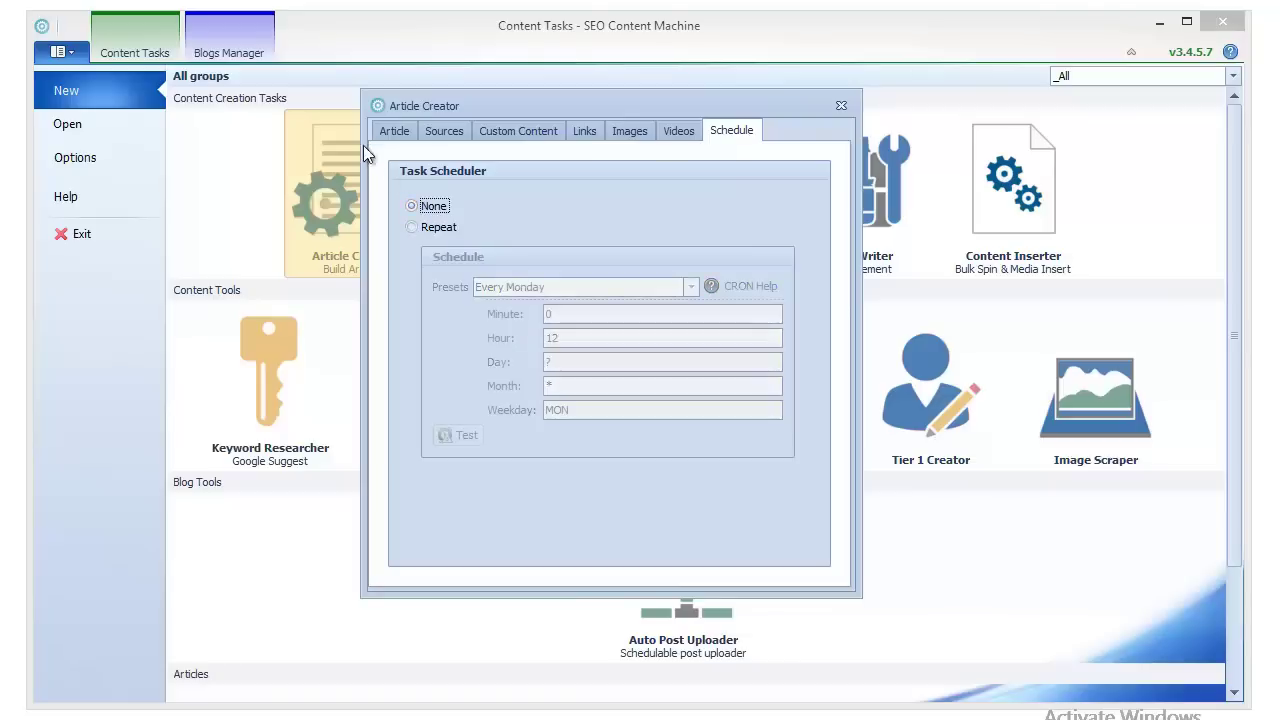
pyautogui.click(388, 138)
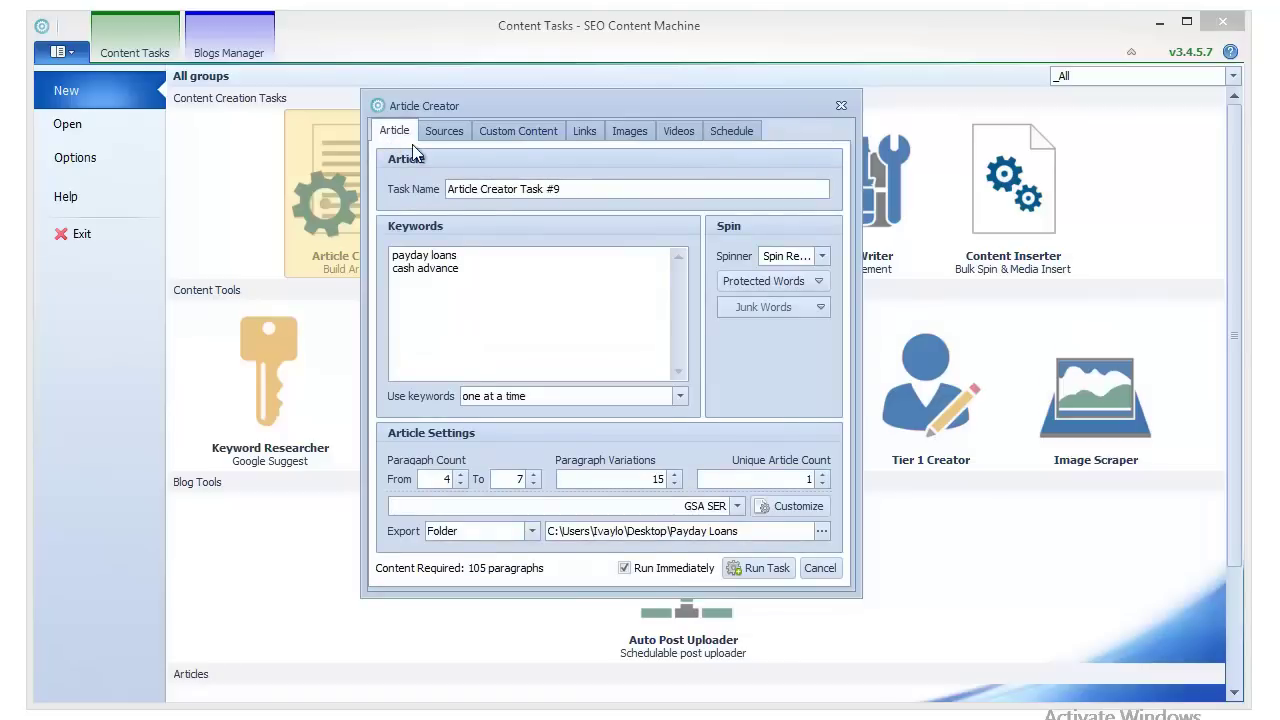
# Step: Try Soft Spin as the task's spinner and set it back to Spin Rewriter
pyautogui.click(795, 257)
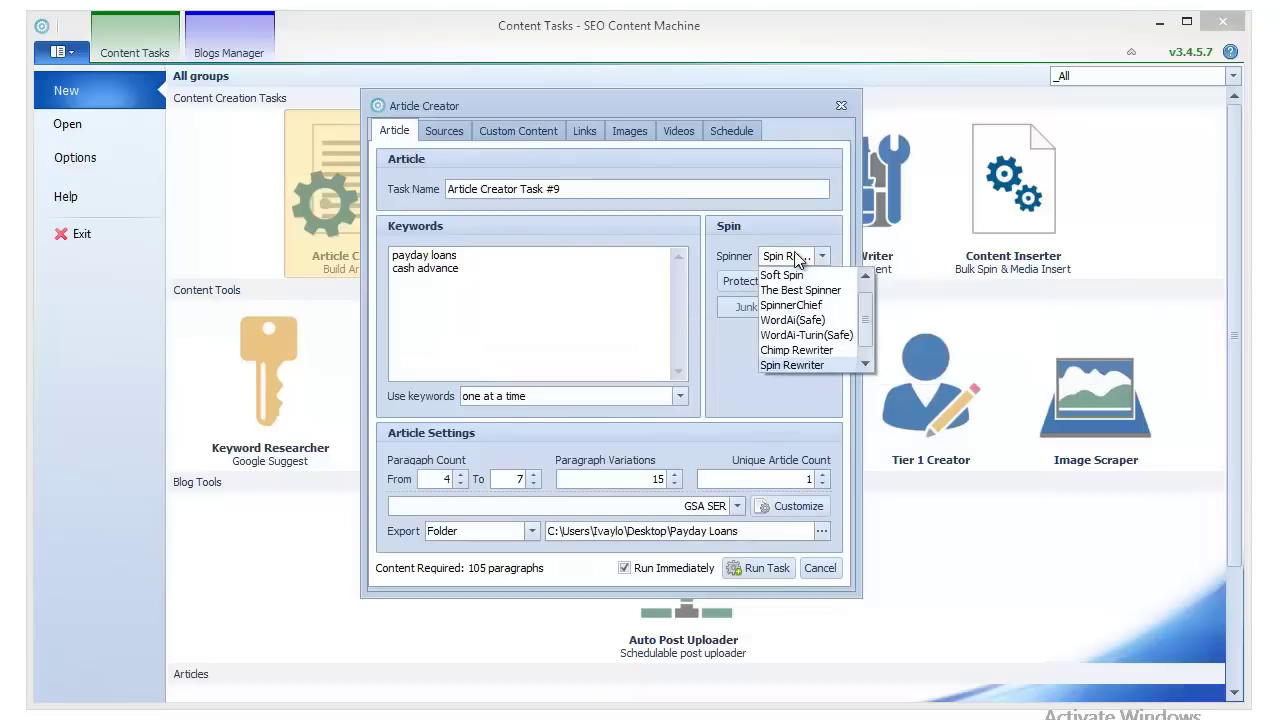
pyautogui.click(795, 365)
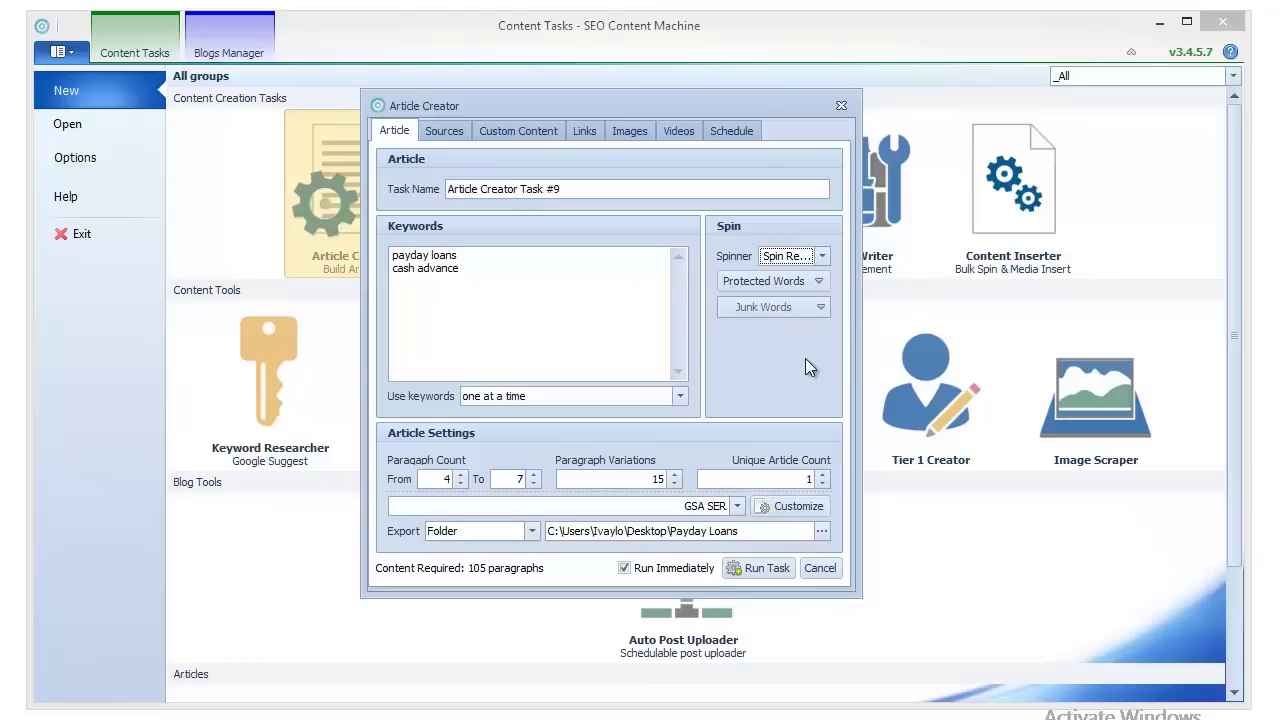
pyautogui.click(798, 256)
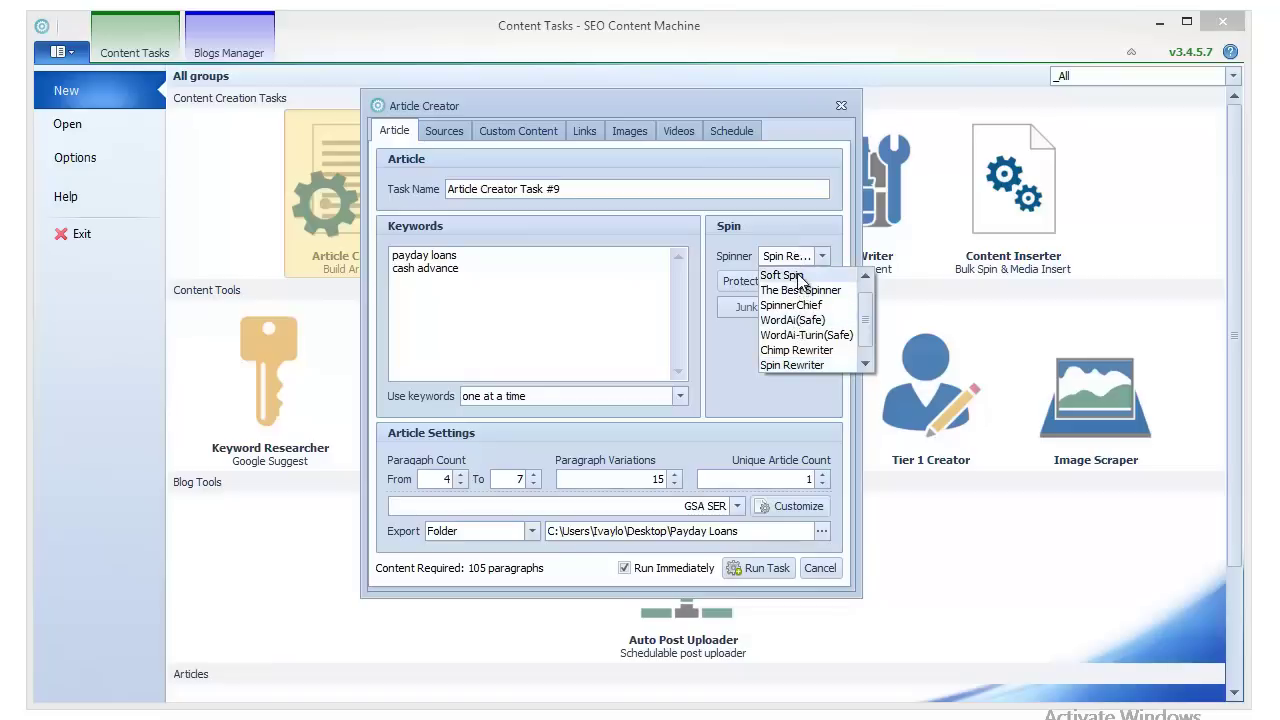
pyautogui.click(797, 274)
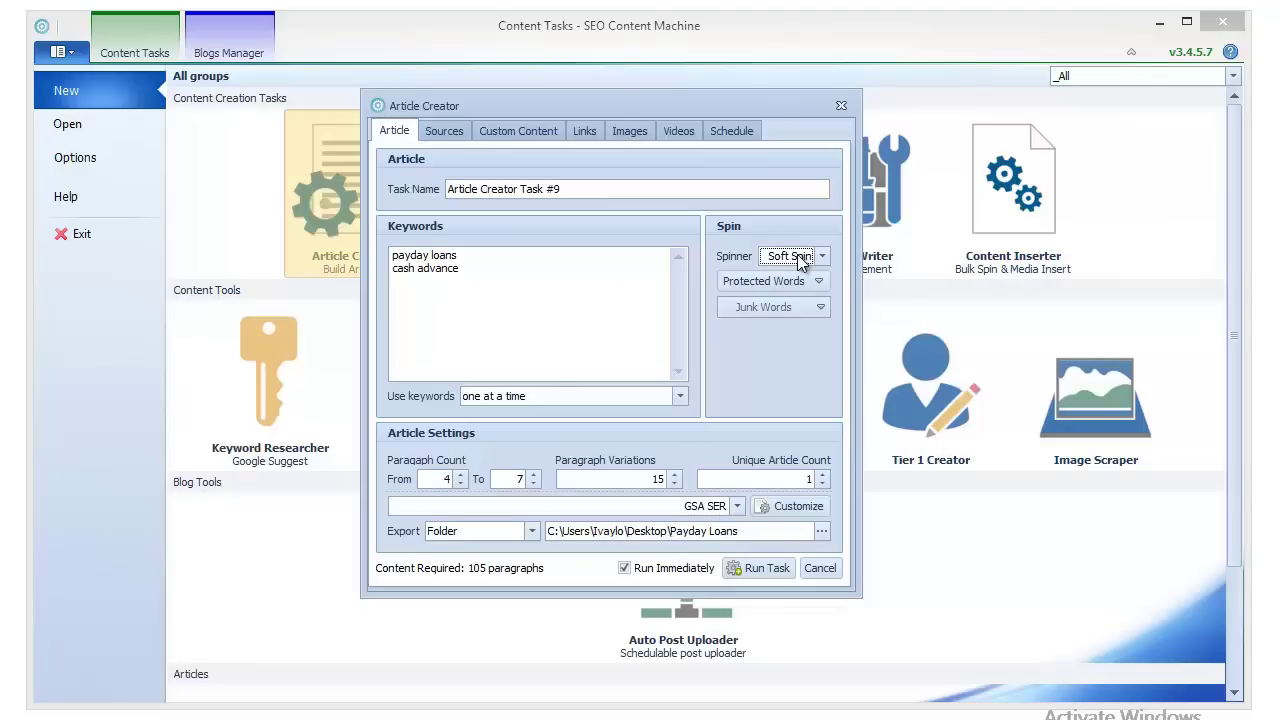
pyautogui.click(799, 257)
pyautogui.scroll(-1, 812, 330)
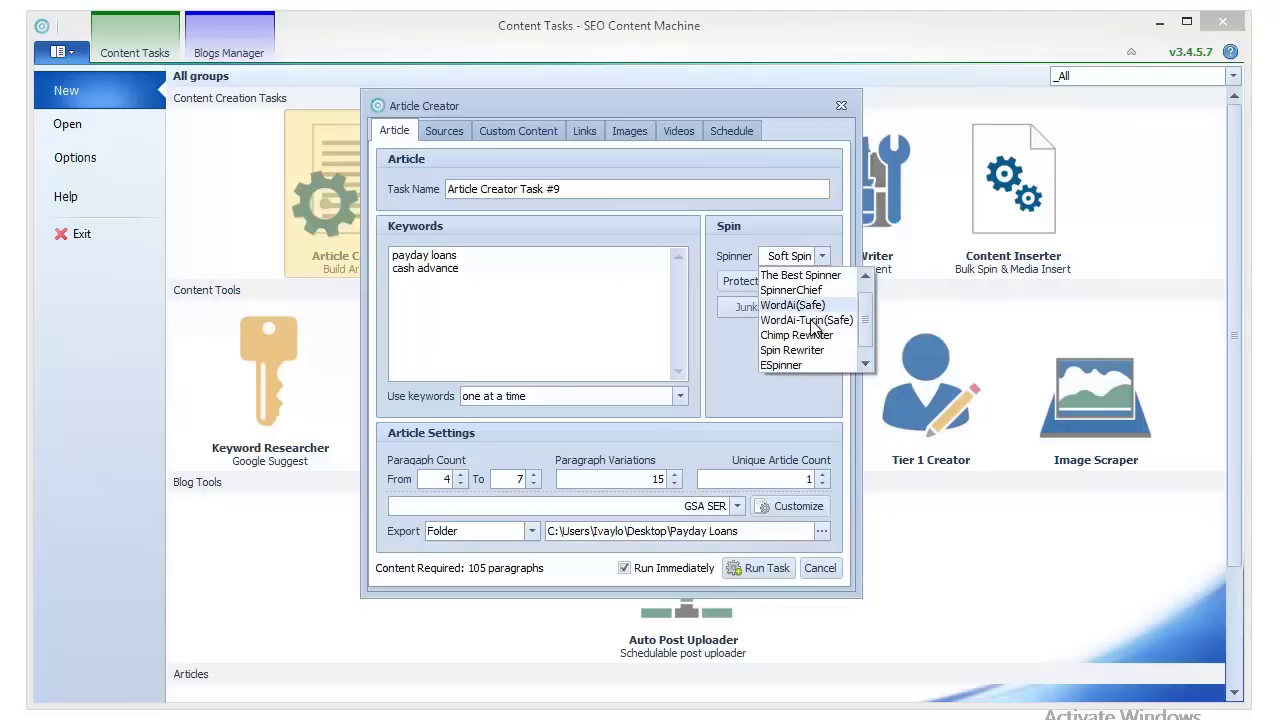
pyautogui.click(813, 350)
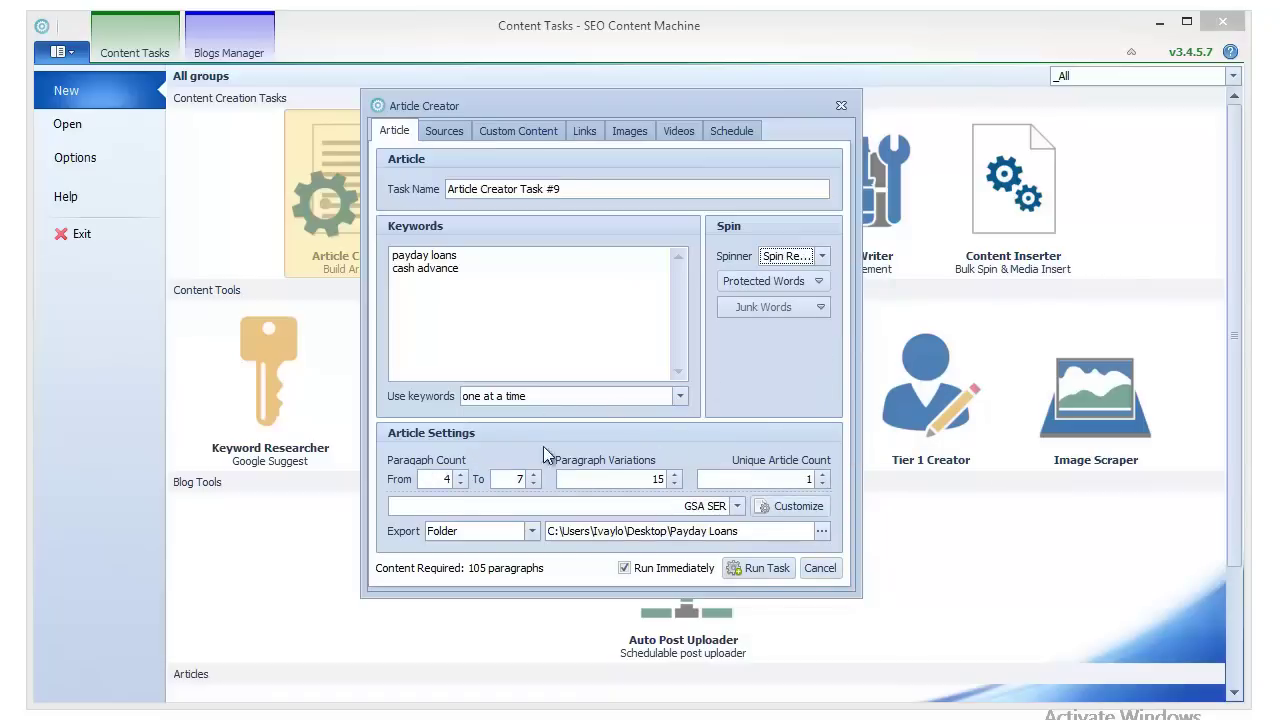
# Step: Try 10 paragraph variations for the article and return the setting to 15
pyautogui.click(424, 480)
pyautogui.click(677, 484)
pyautogui.click(677, 484)
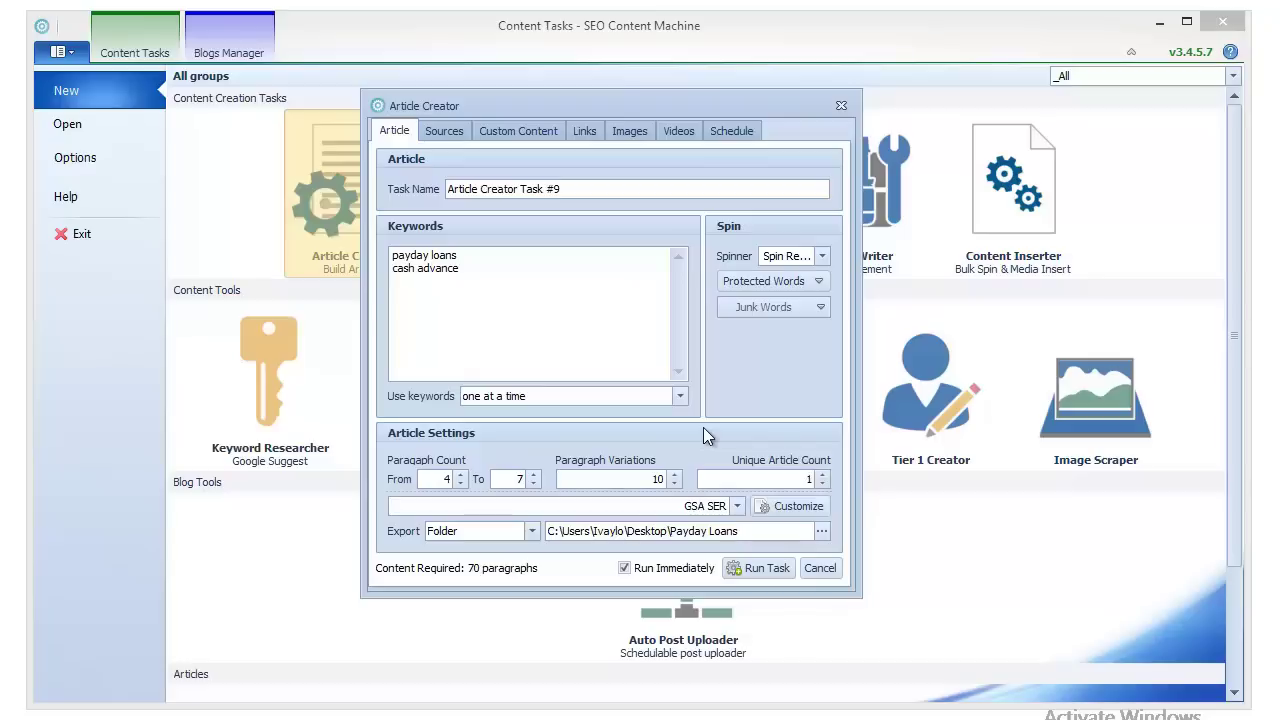
pyautogui.click(649, 479)
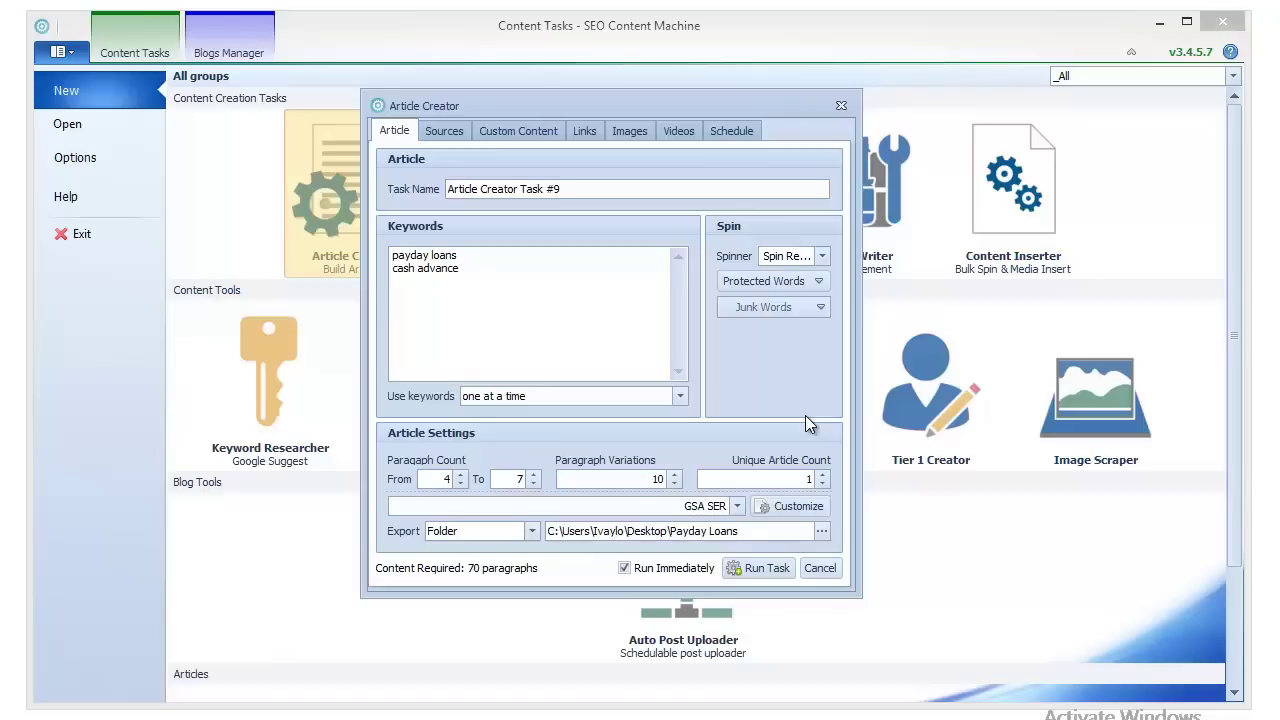
pyautogui.click(674, 476)
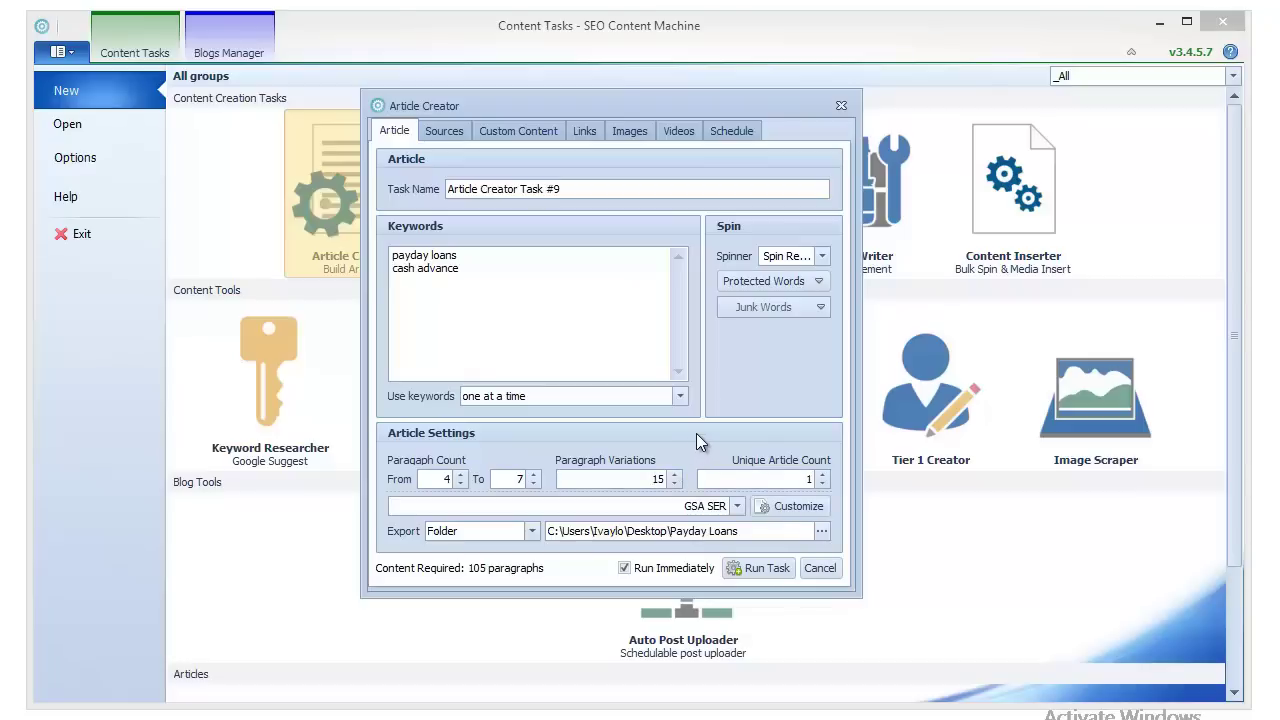
pyautogui.click(696, 433)
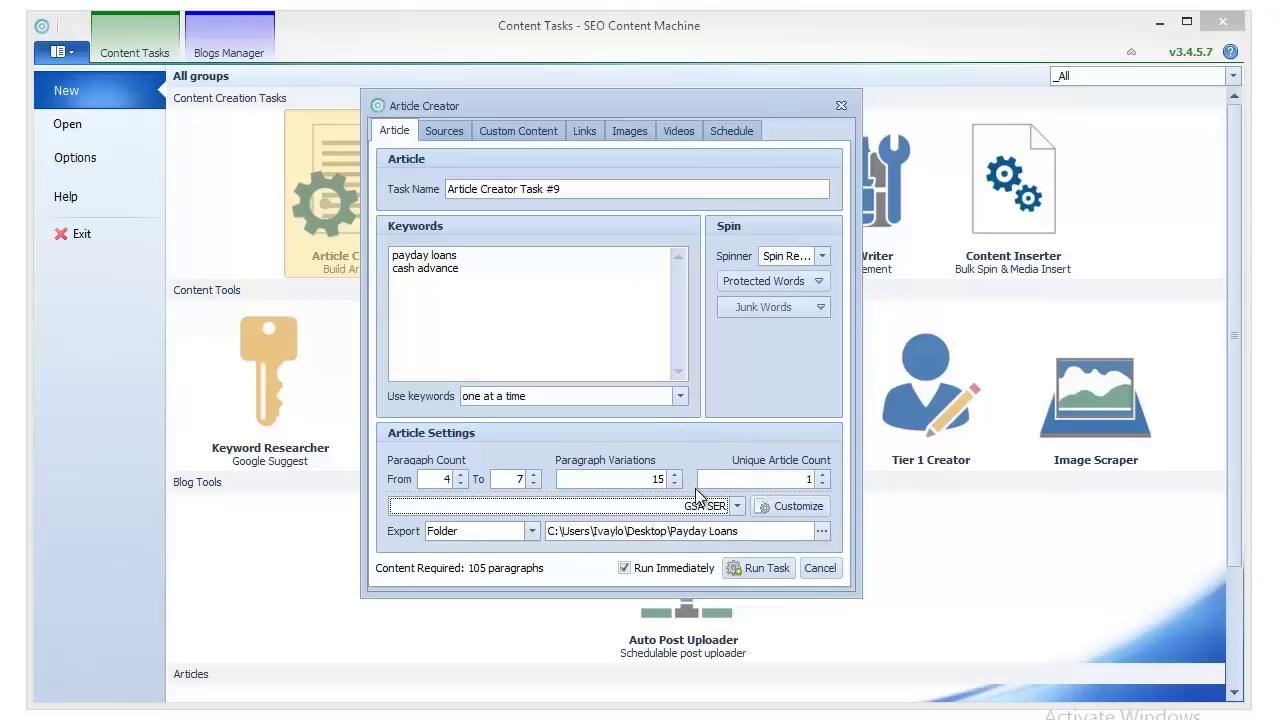
# Step: Review the available article output formats and keep GSA SER selected
pyautogui.click(648, 507)
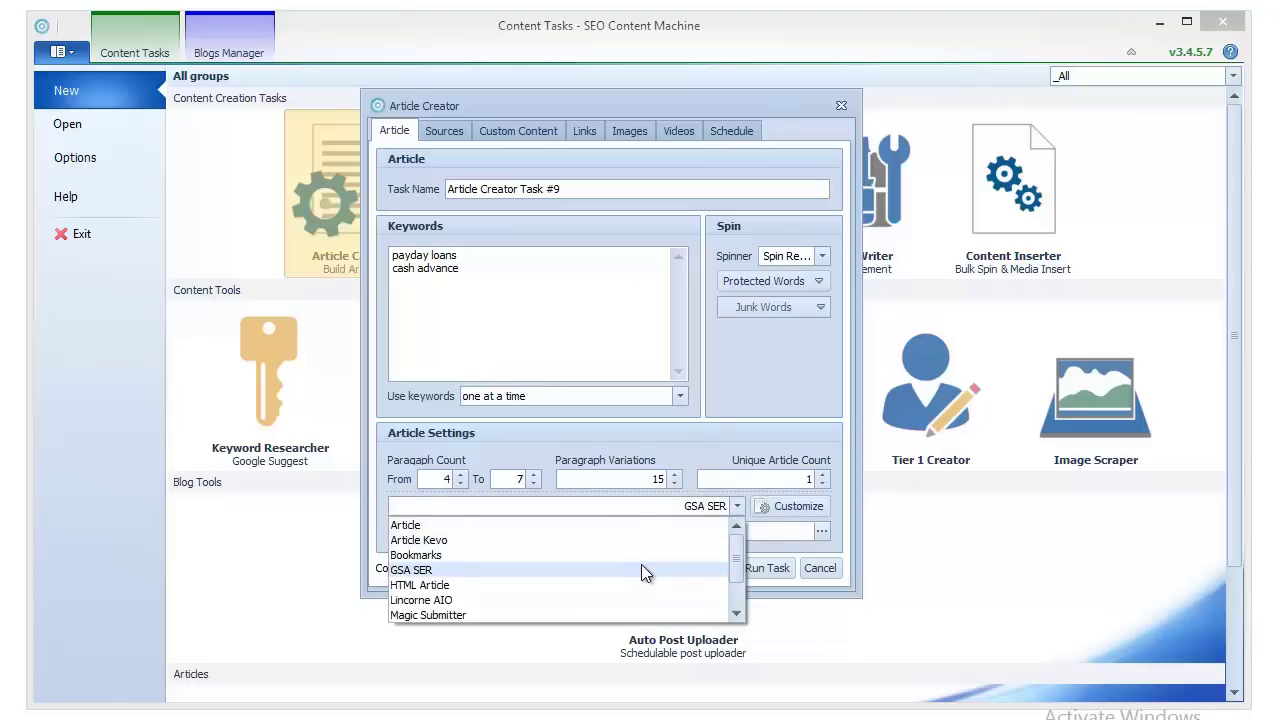
pyautogui.scroll(-1, 641, 565)
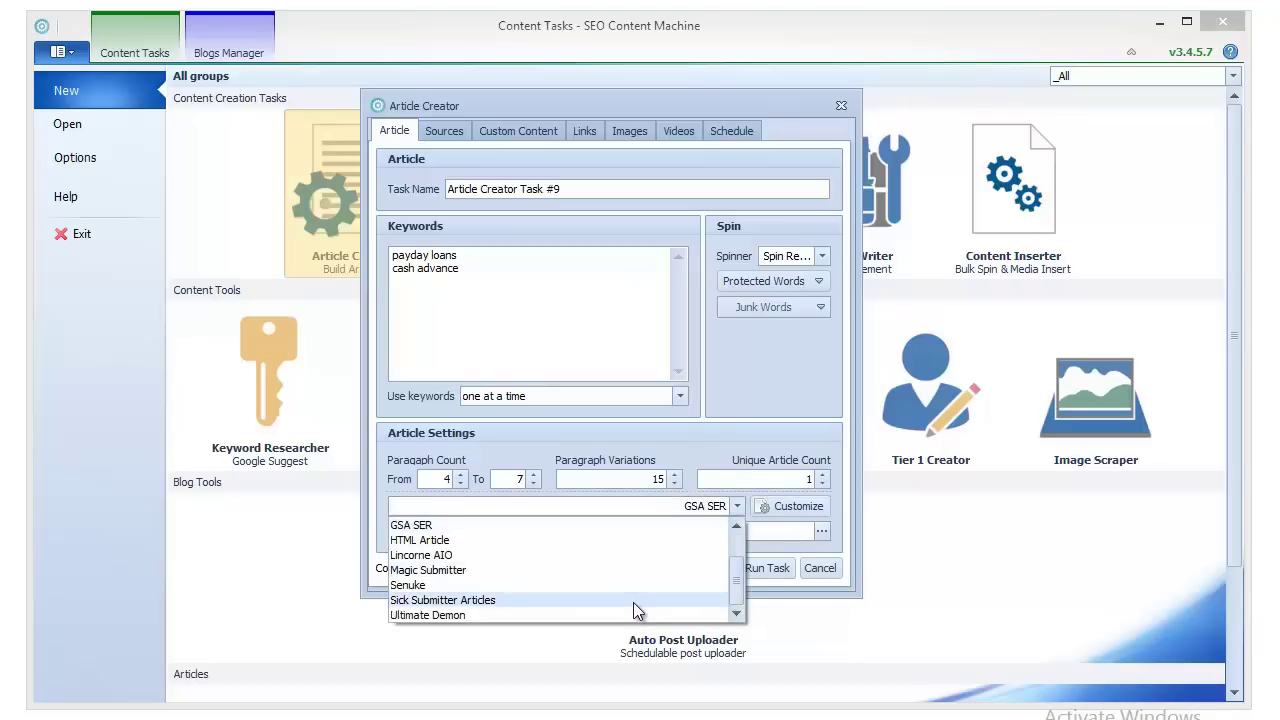
pyautogui.scroll(1, 633, 597)
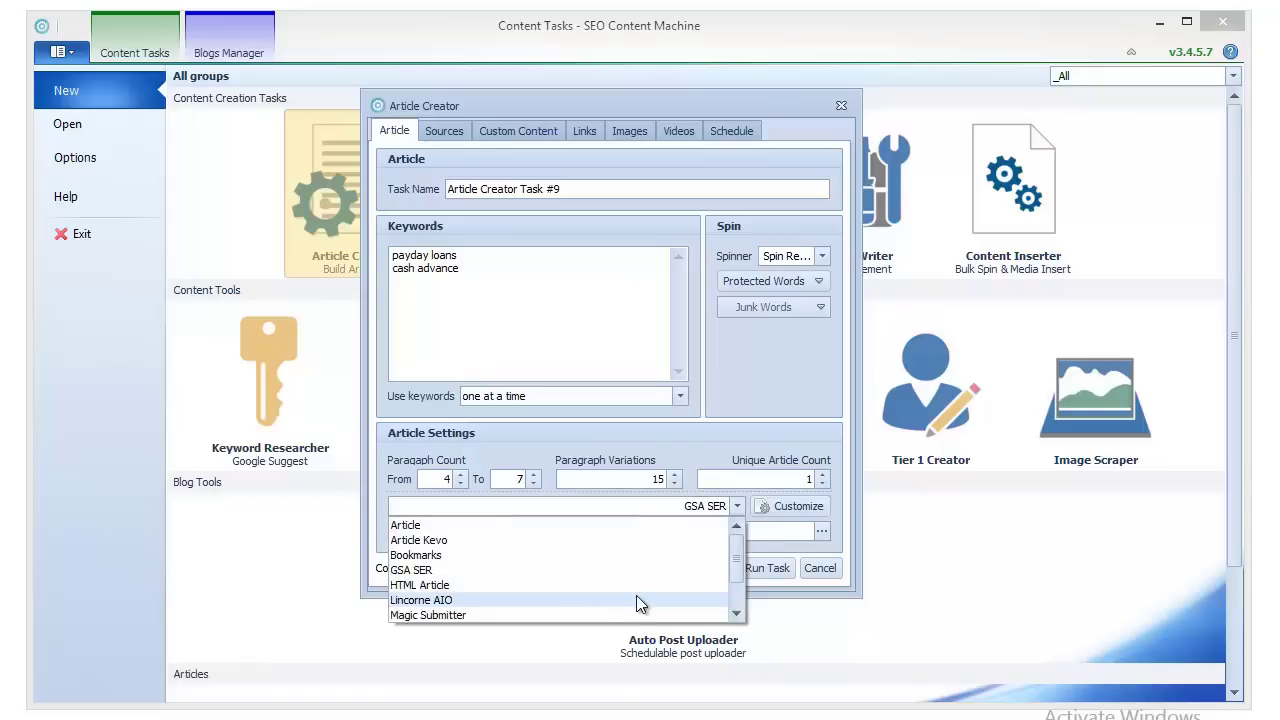
pyautogui.press('Up')
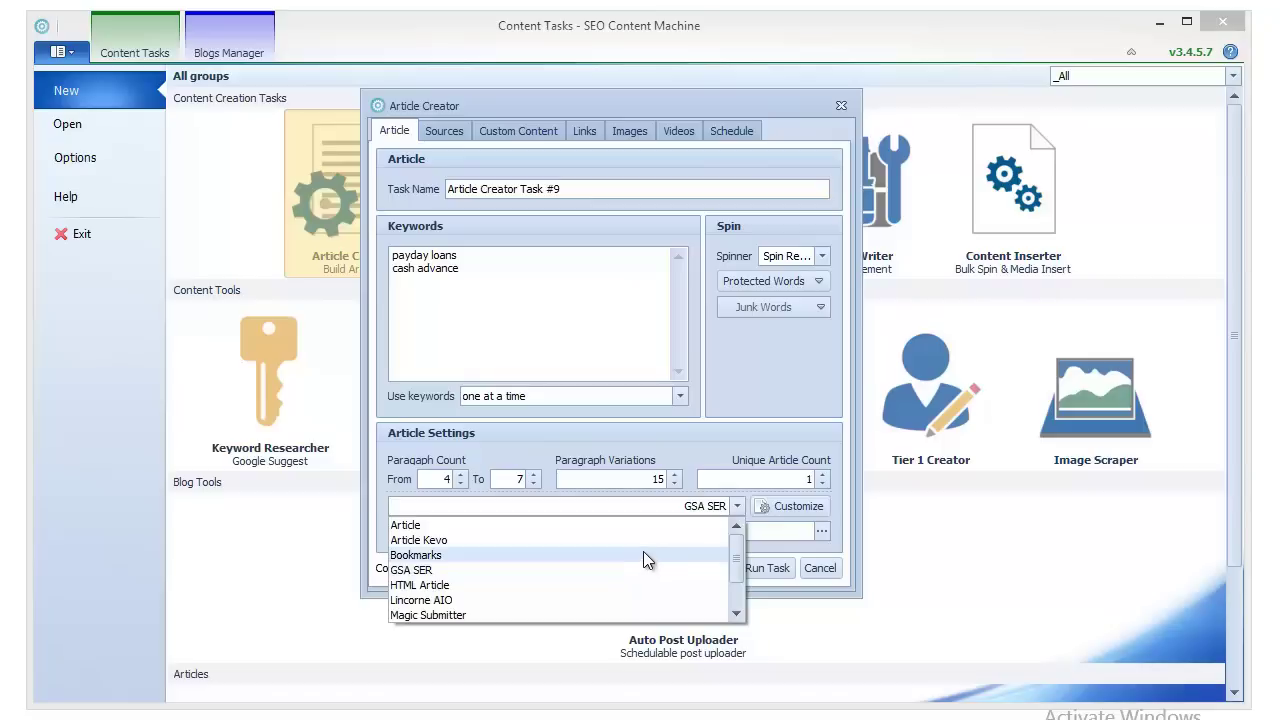
pyautogui.scroll(-1, 634, 559)
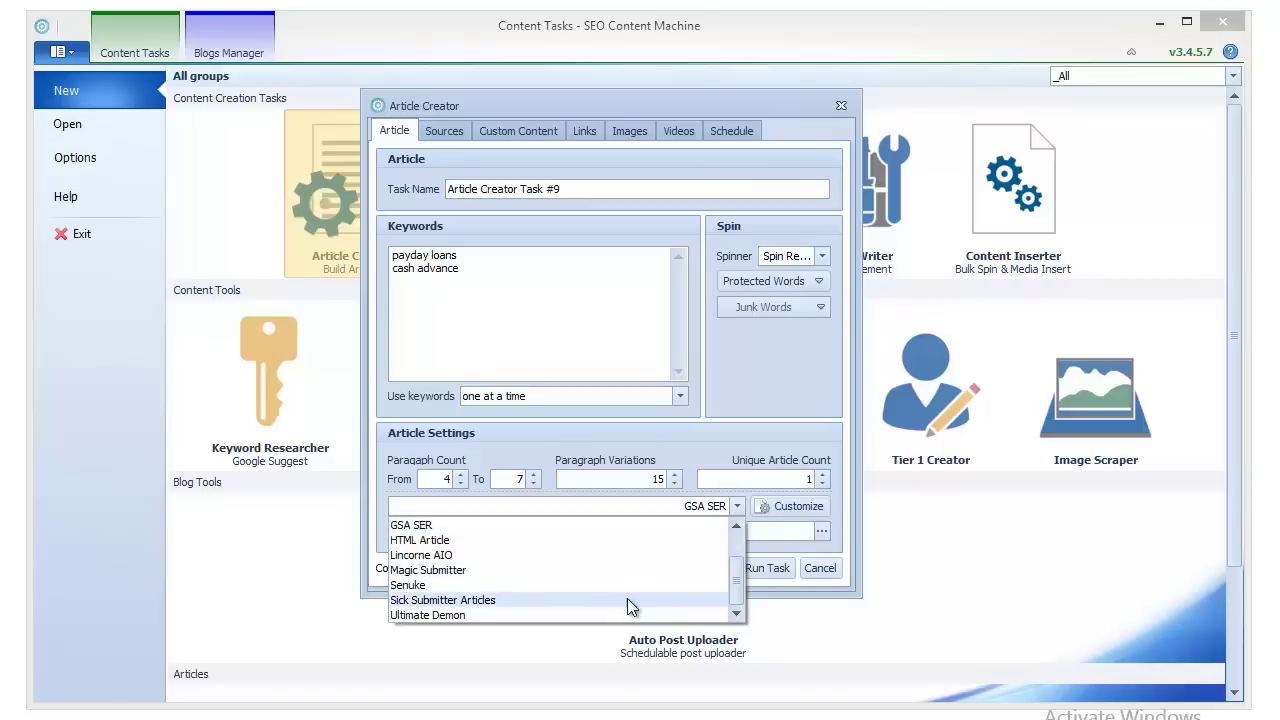
pyautogui.scroll(1, 627, 598)
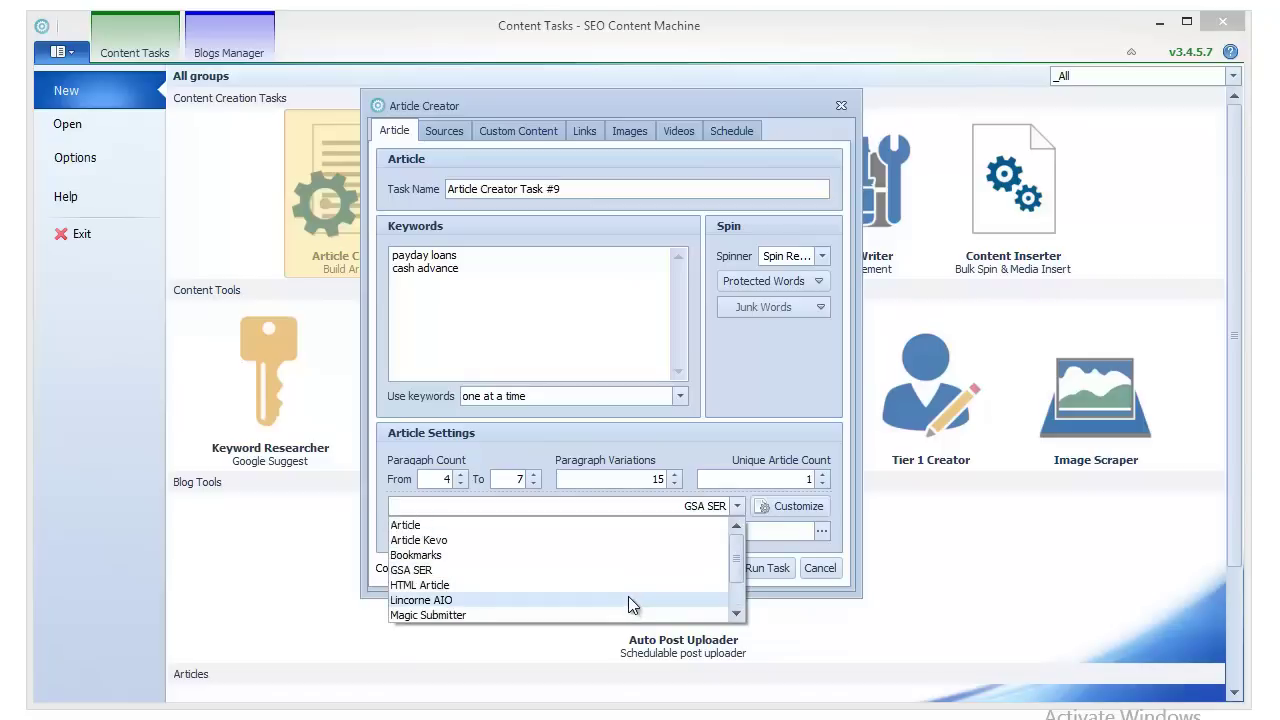
pyautogui.click(479, 571)
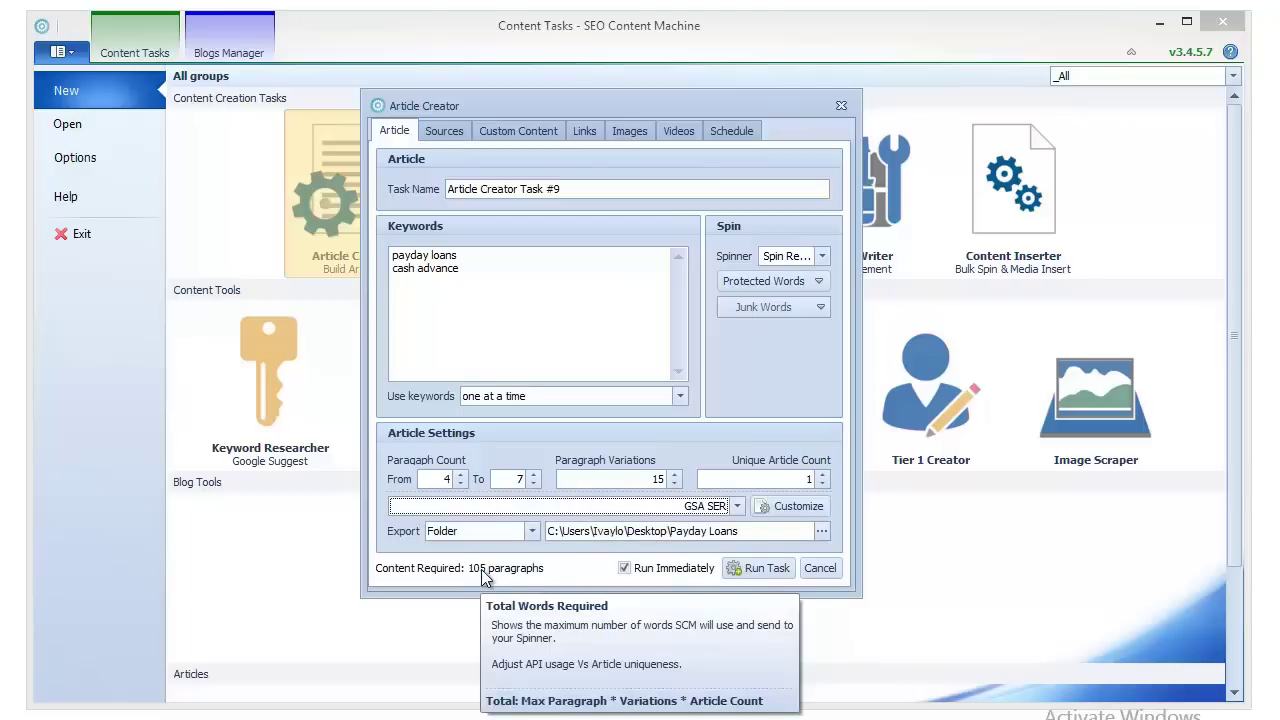
pyautogui.click(704, 505)
pyautogui.click(704, 505)
pyautogui.click(705, 505)
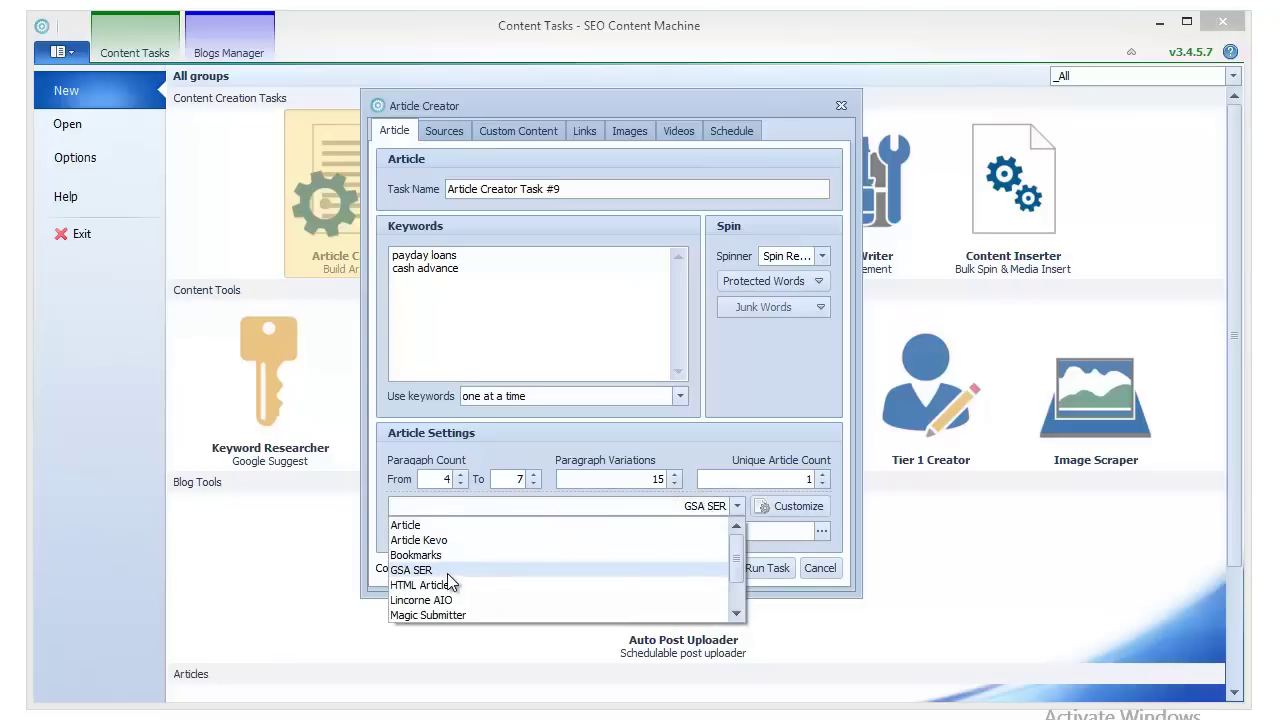
pyautogui.click(605, 573)
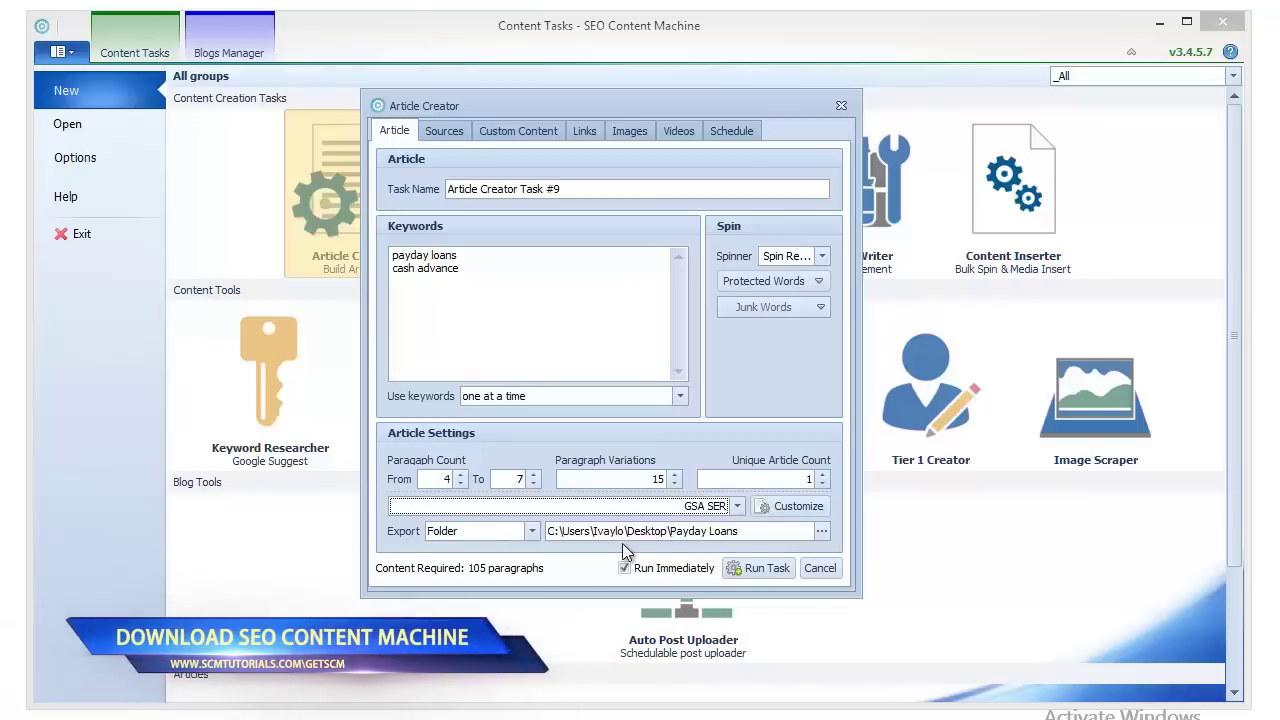
# Step: Check the Junk Words list without adding entries, and run the article task with Run Immediately enabled
pyautogui.click(765, 309)
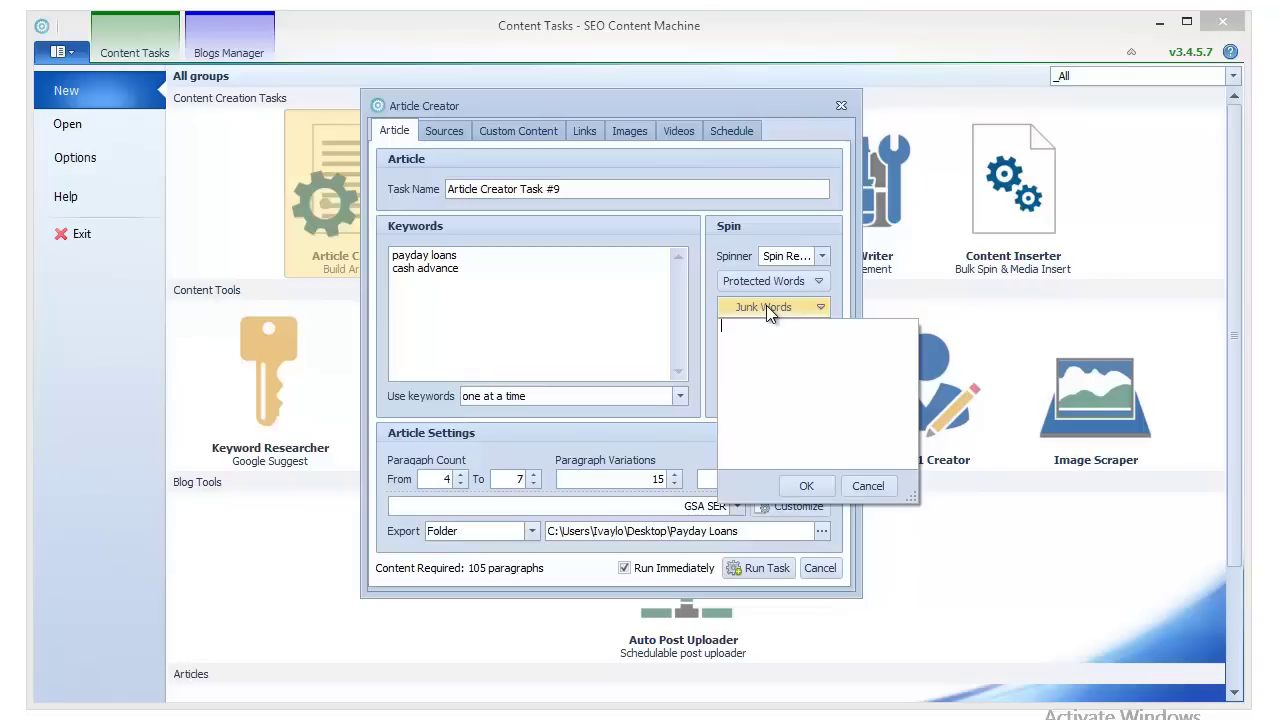
pyautogui.click(766, 305)
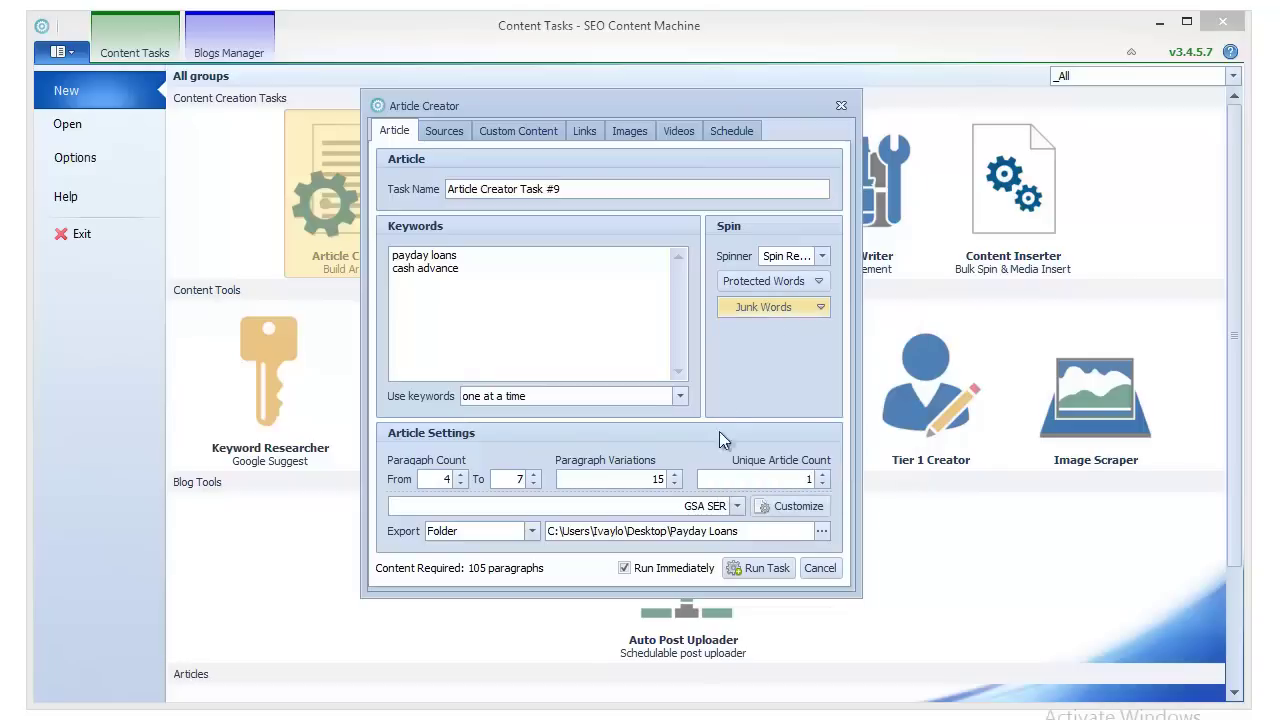
pyautogui.click(688, 568)
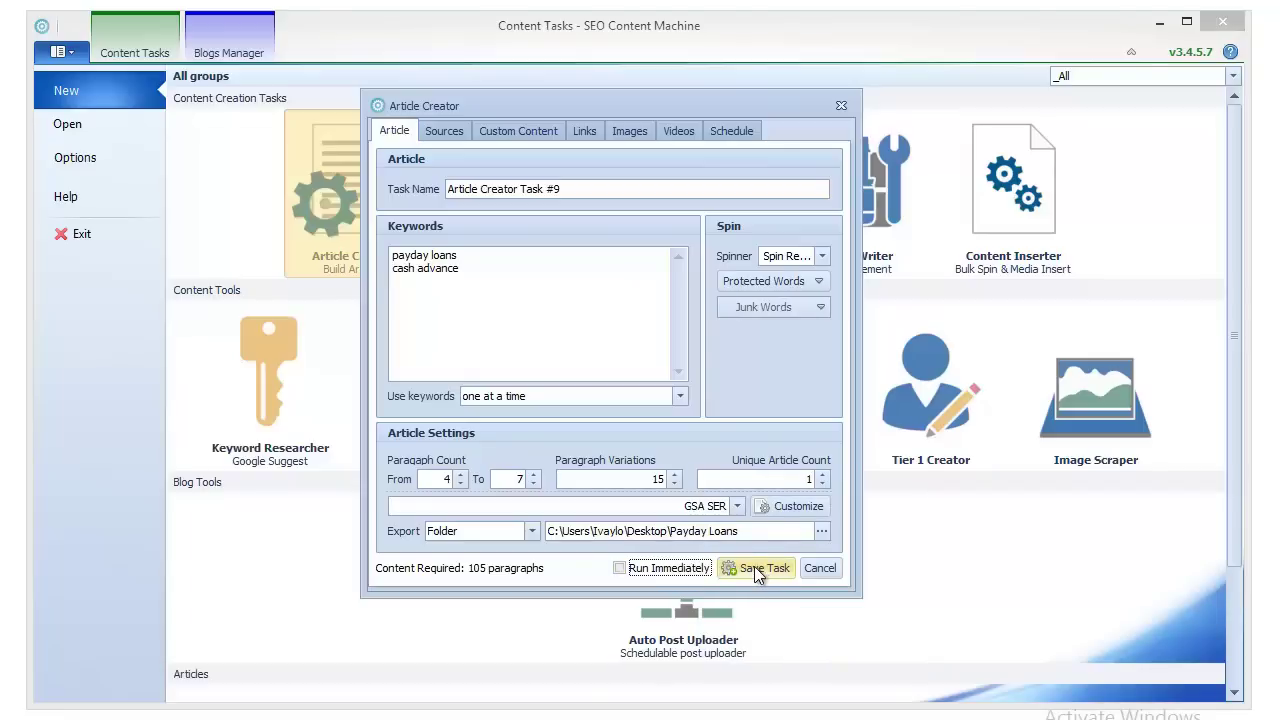
pyautogui.click(680, 570)
pyautogui.click(733, 566)
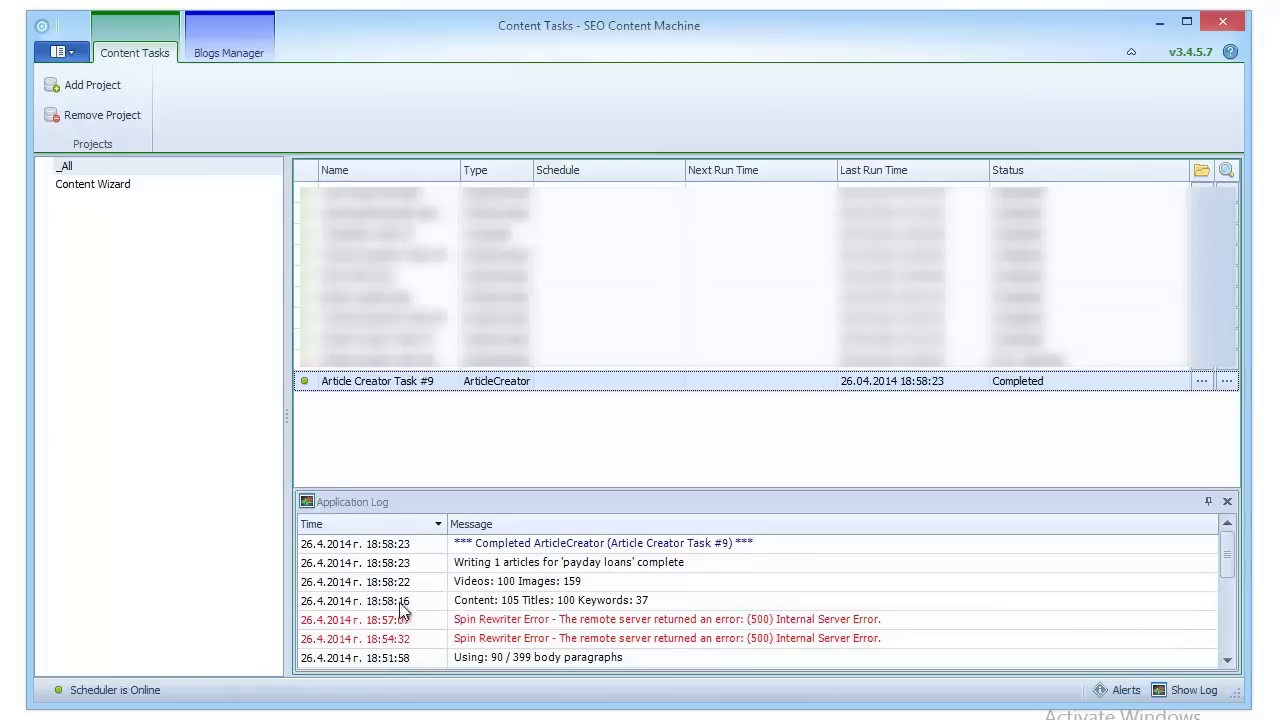
# Step: Examine the application log of Article Creator Task #9 from its start to its completion
pyautogui.scroll(-5, 940, 590)
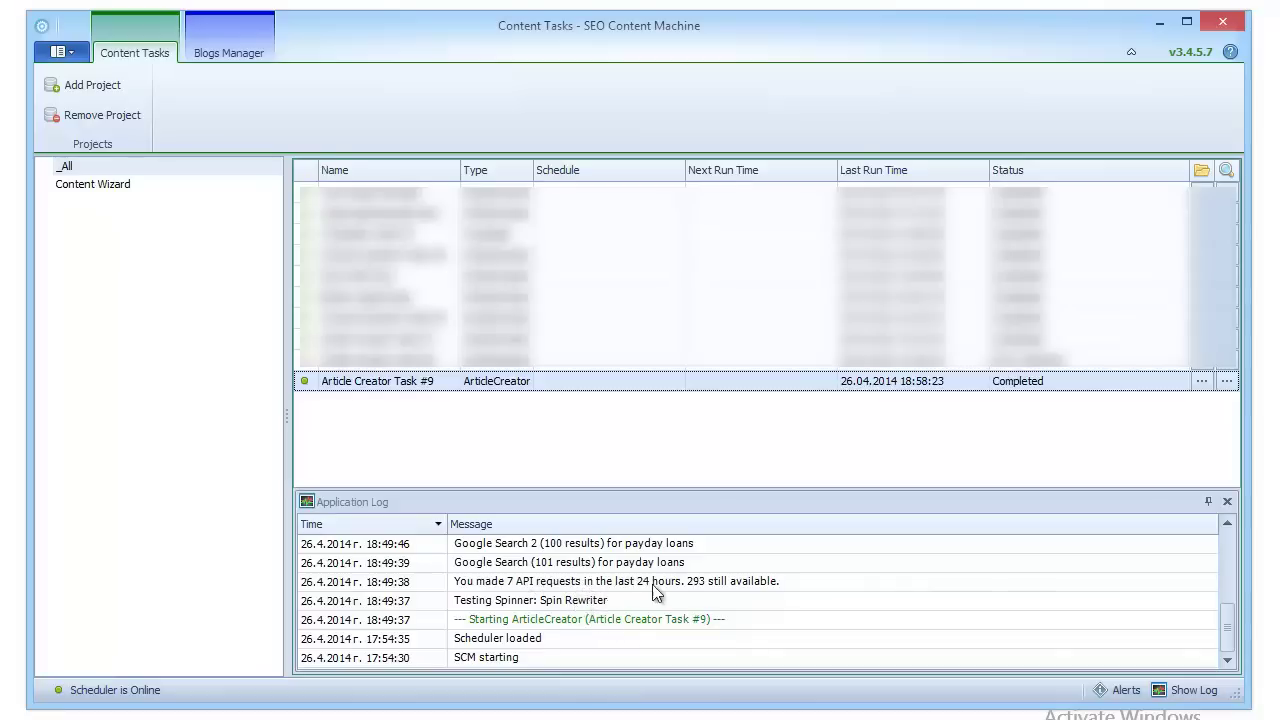
pyautogui.click(1228, 525)
pyautogui.click(1228, 525)
pyautogui.click(1228, 525)
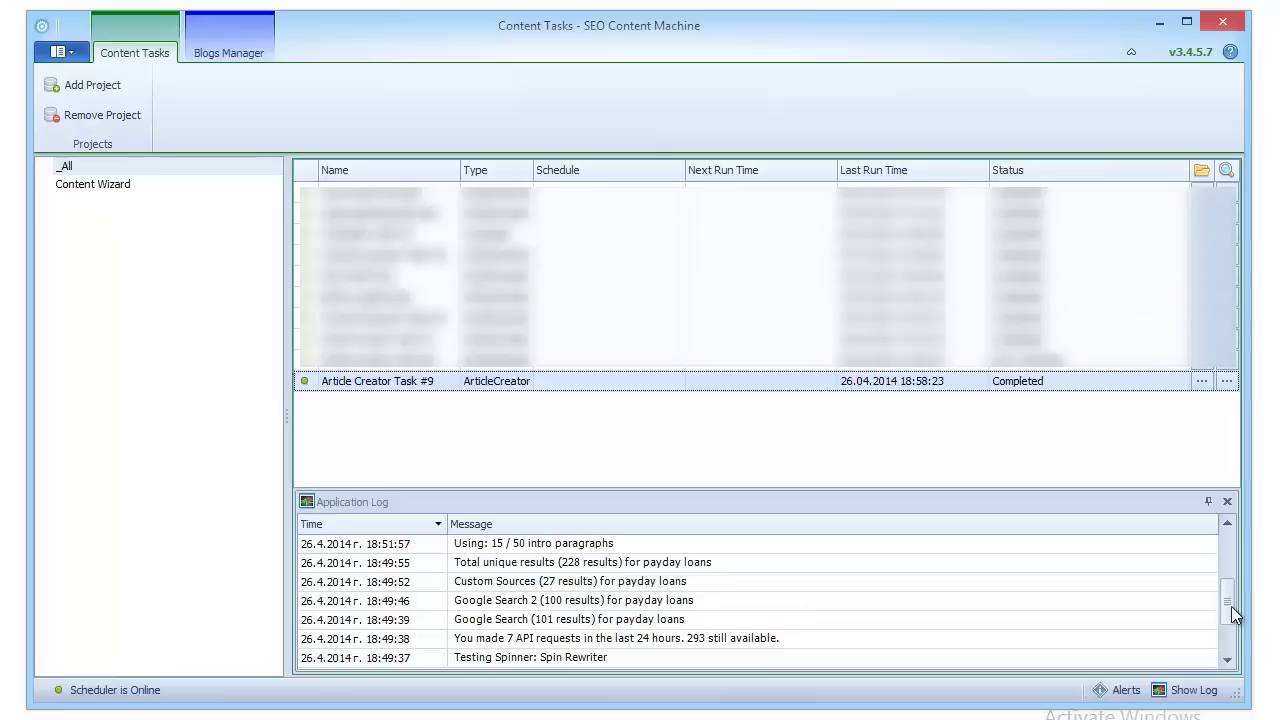
pyautogui.moveTo(1229, 602); pyautogui.dragTo(1230, 582)
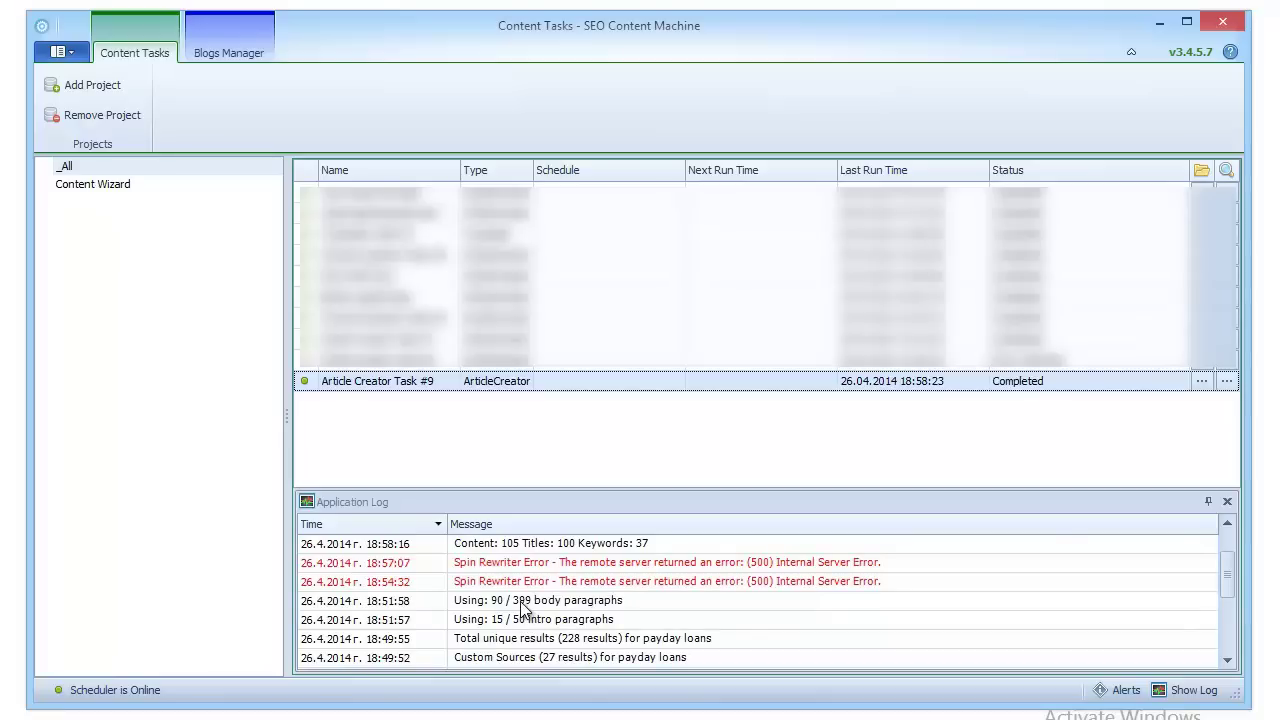
pyautogui.click(1227, 523)
pyautogui.click(1227, 523)
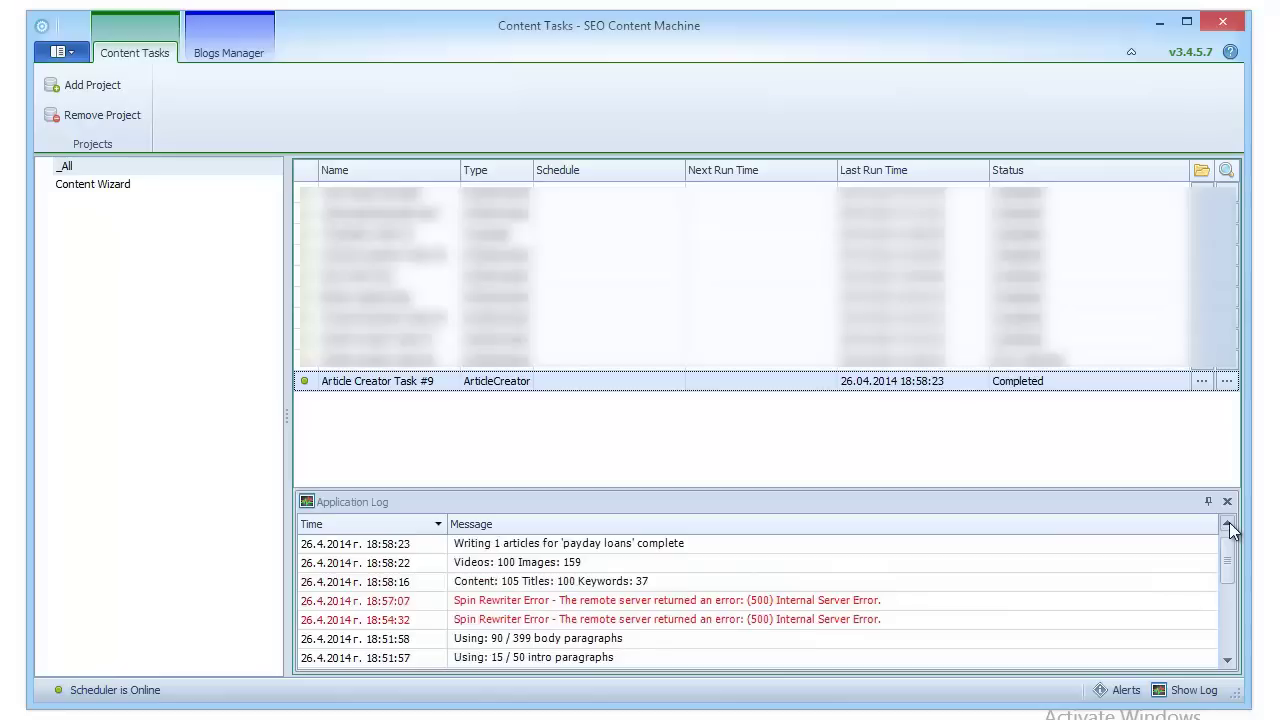
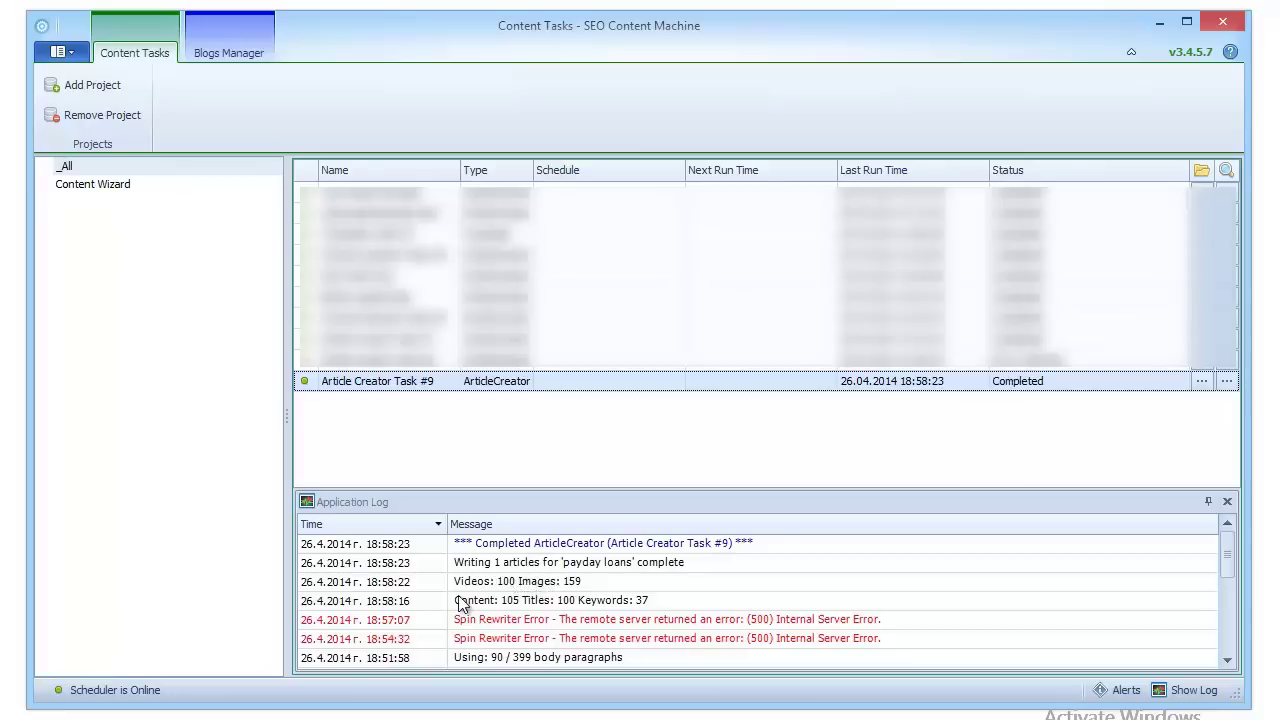
pyautogui.scroll(-5, 462, 602)
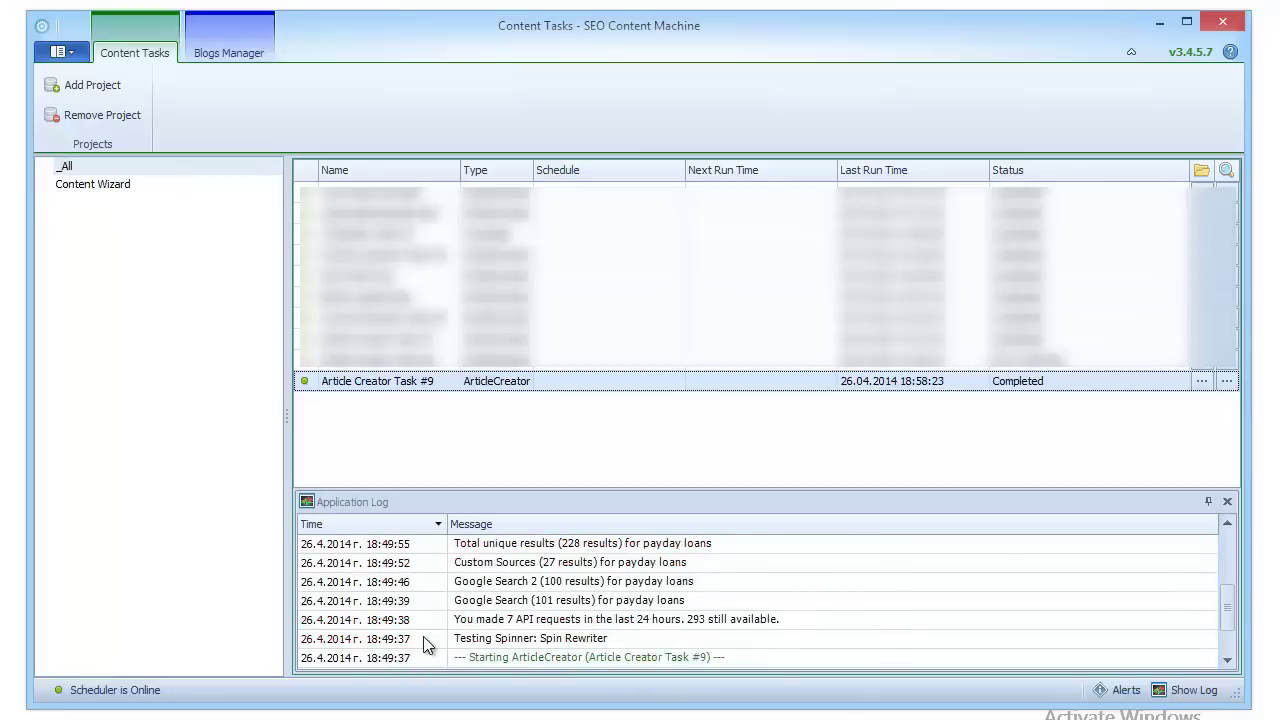
pyautogui.click(443, 640)
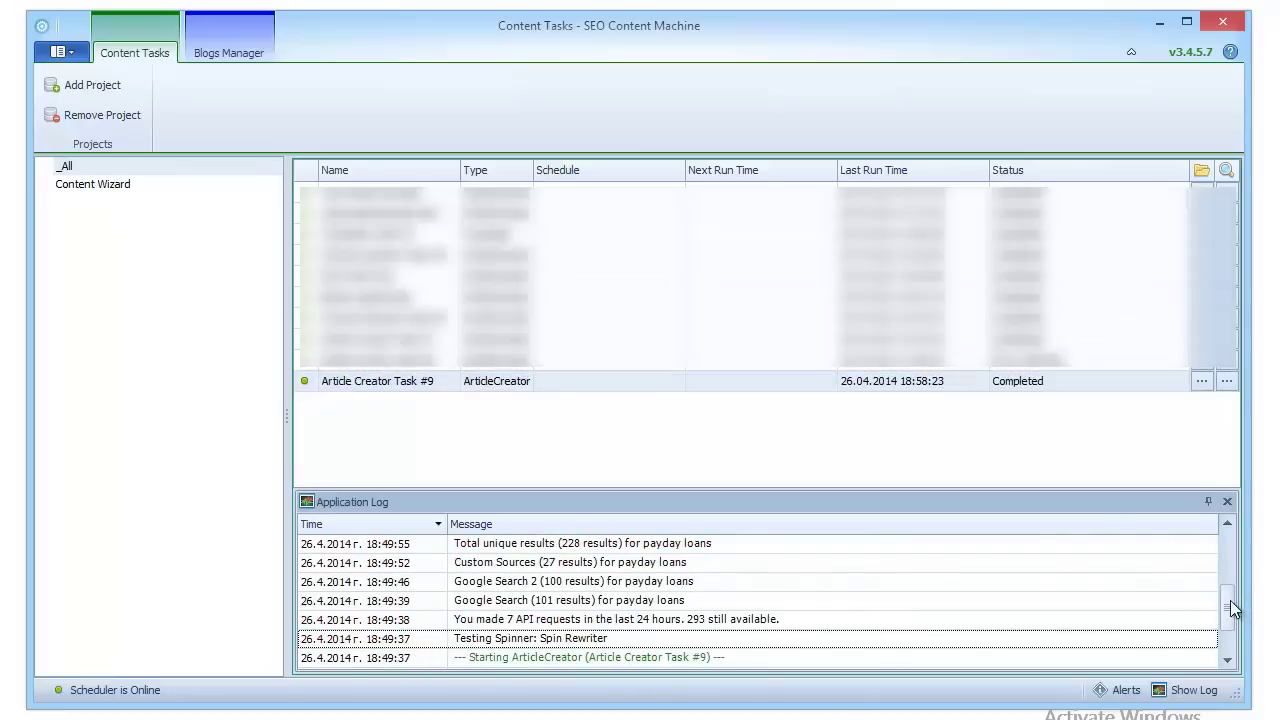
pyautogui.moveTo(1233, 610); pyautogui.dragTo(1233, 536)
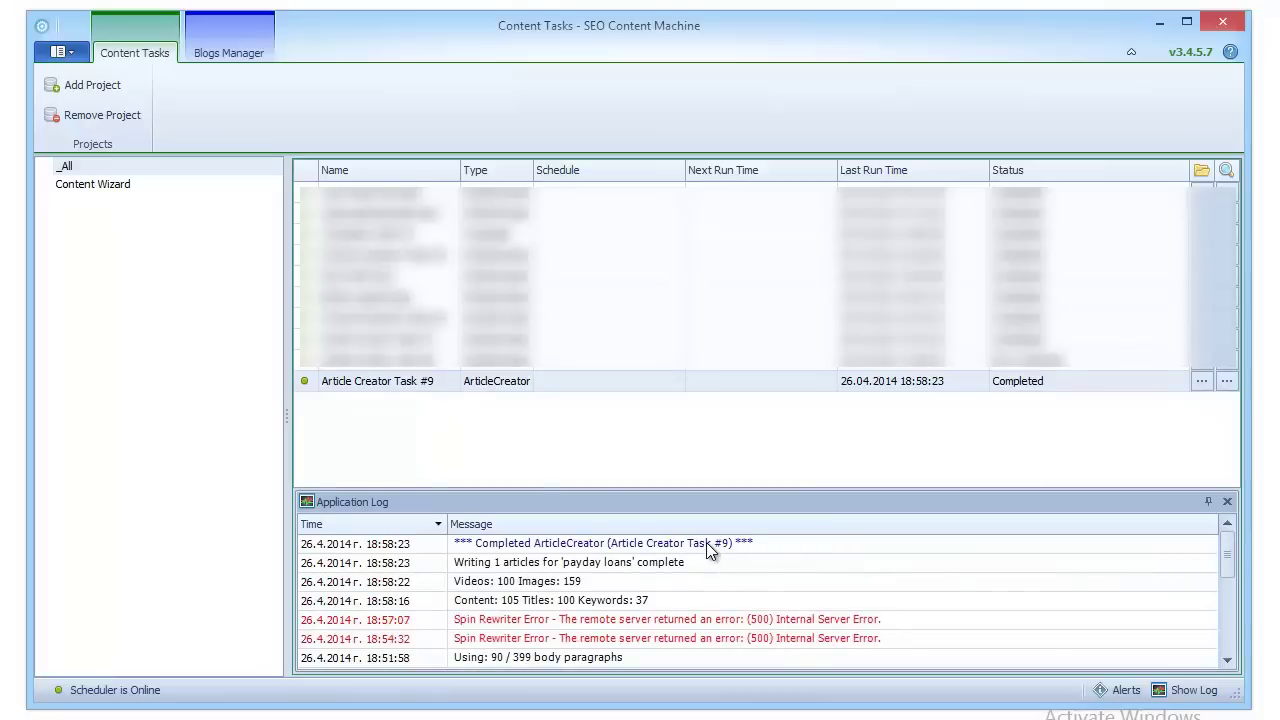
# Step: Open the exported GSA SER - payday loans text file from Article Creator Task #9's output folder and inspect its keyword list
pyautogui.click(1202, 381)
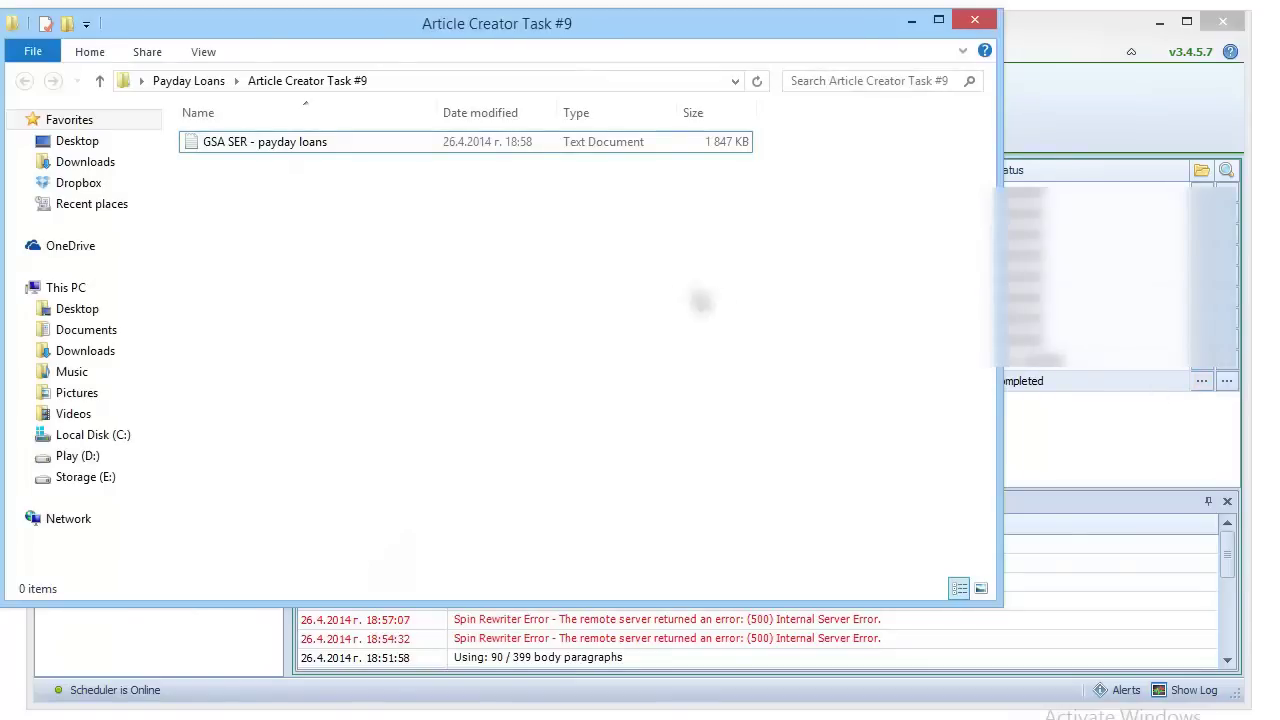
pyautogui.click(304, 145)
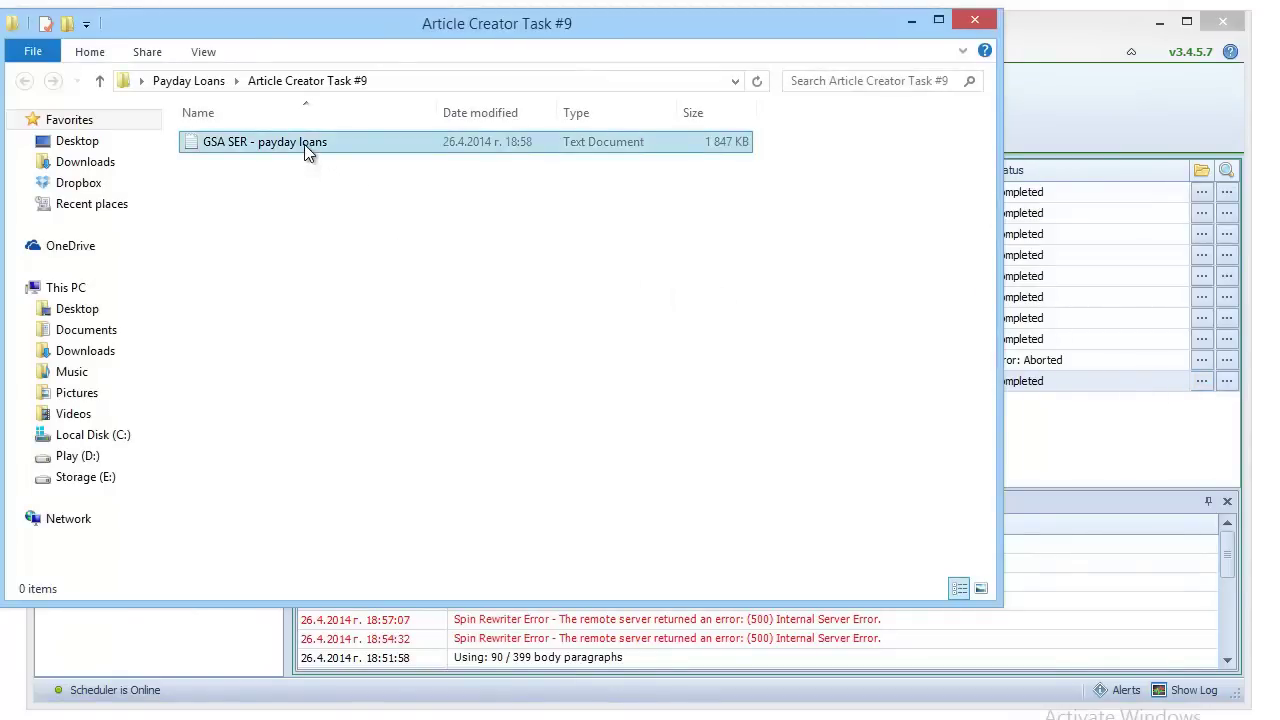
pyautogui.doubleClick(304, 144)
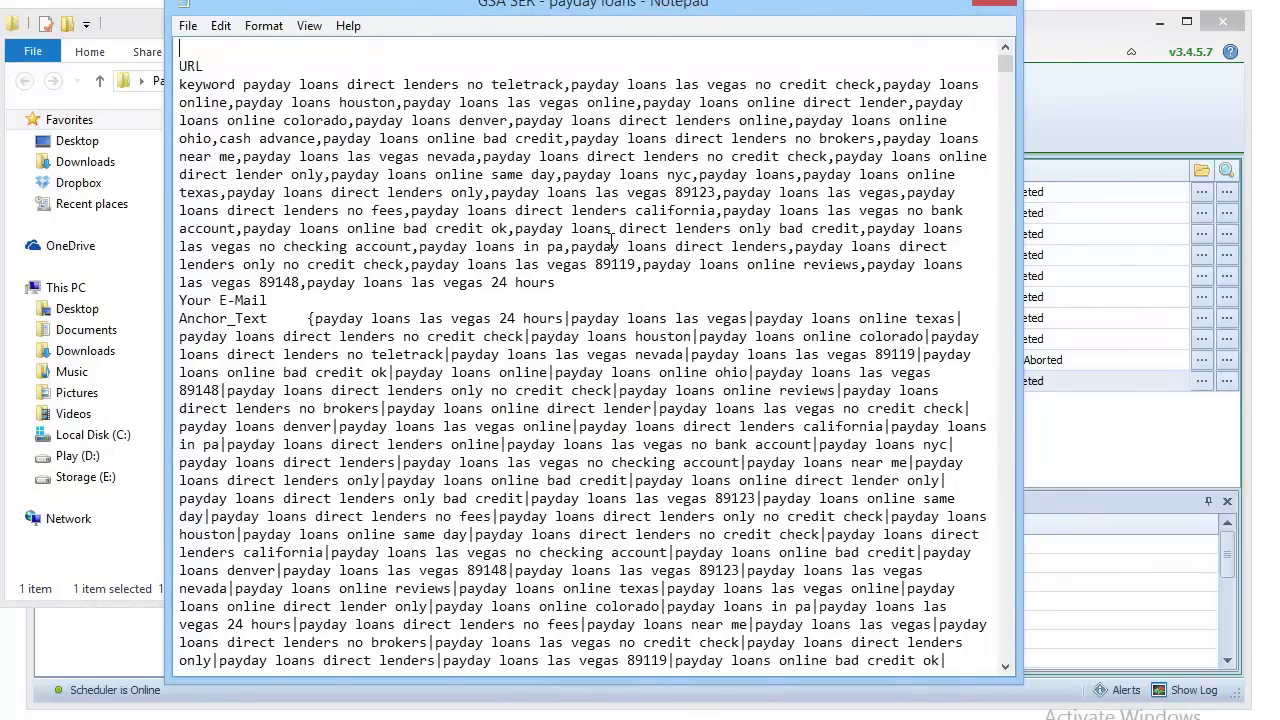
pyautogui.moveTo(658, 286); pyautogui.dragTo(388, 210)
pyautogui.click(388, 228)
# Step: Examine the exported file's spun anchor texts, image comments, article titles and article body, and close the file
pyautogui.scroll(-7, 322, 386)
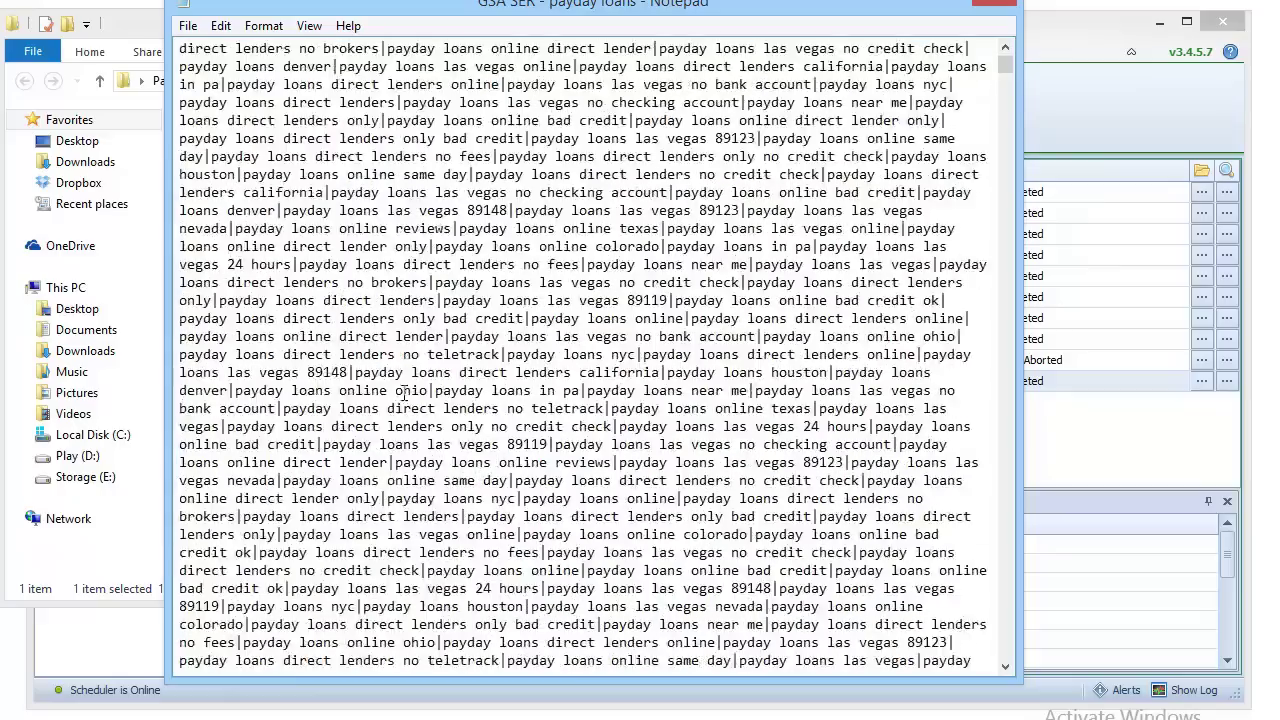
pyautogui.scroll(-20, 404, 394)
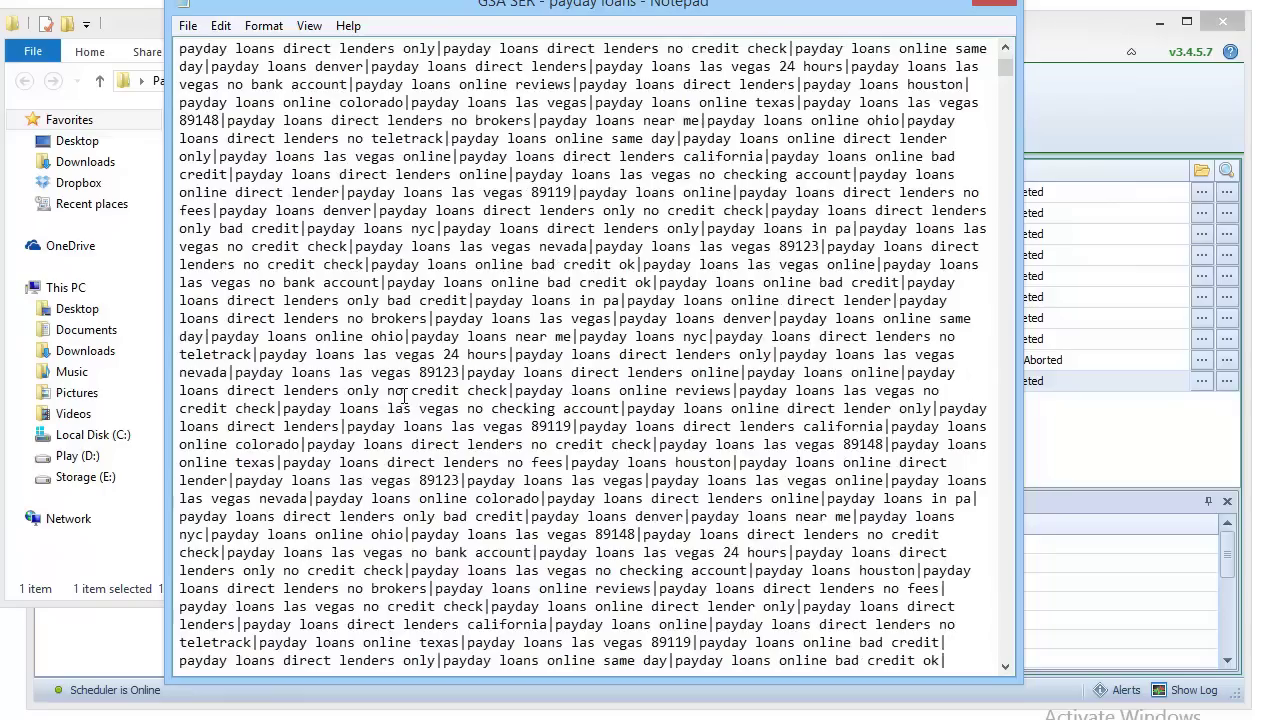
pyautogui.scroll(-15, 404, 394)
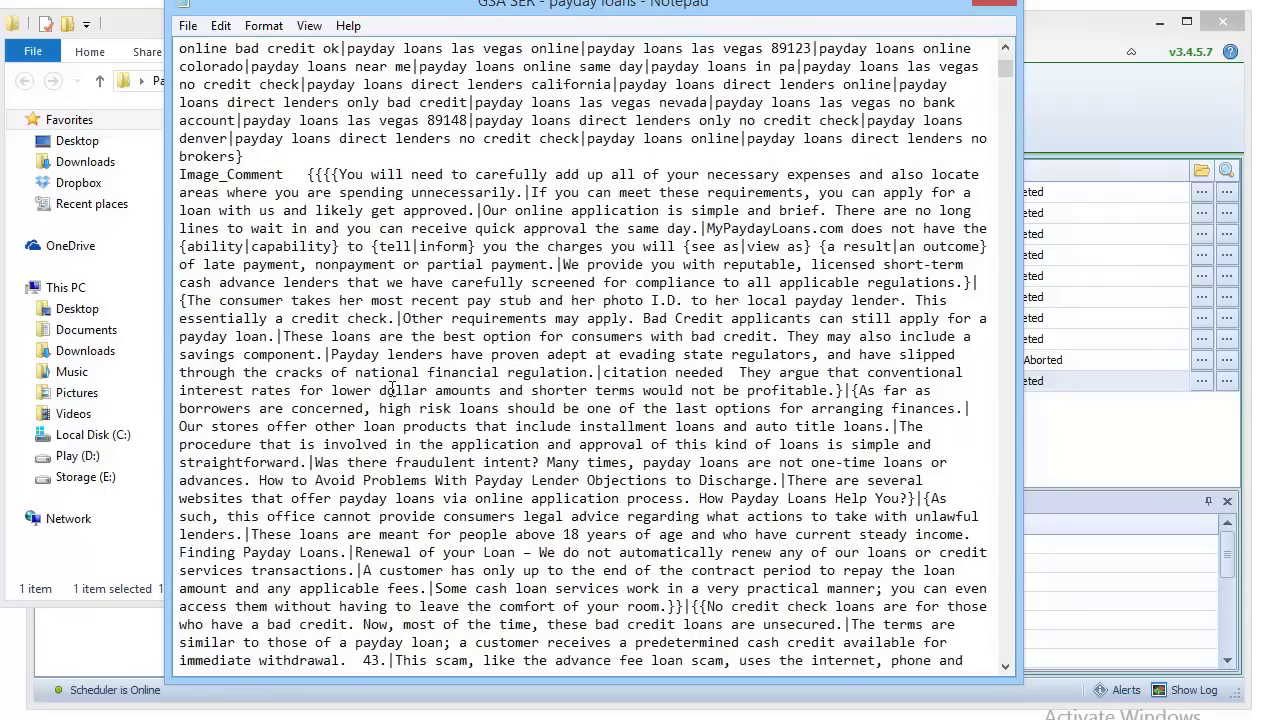
pyautogui.scroll(-5, 322, 272)
pyautogui.scroll(-15, 322, 272)
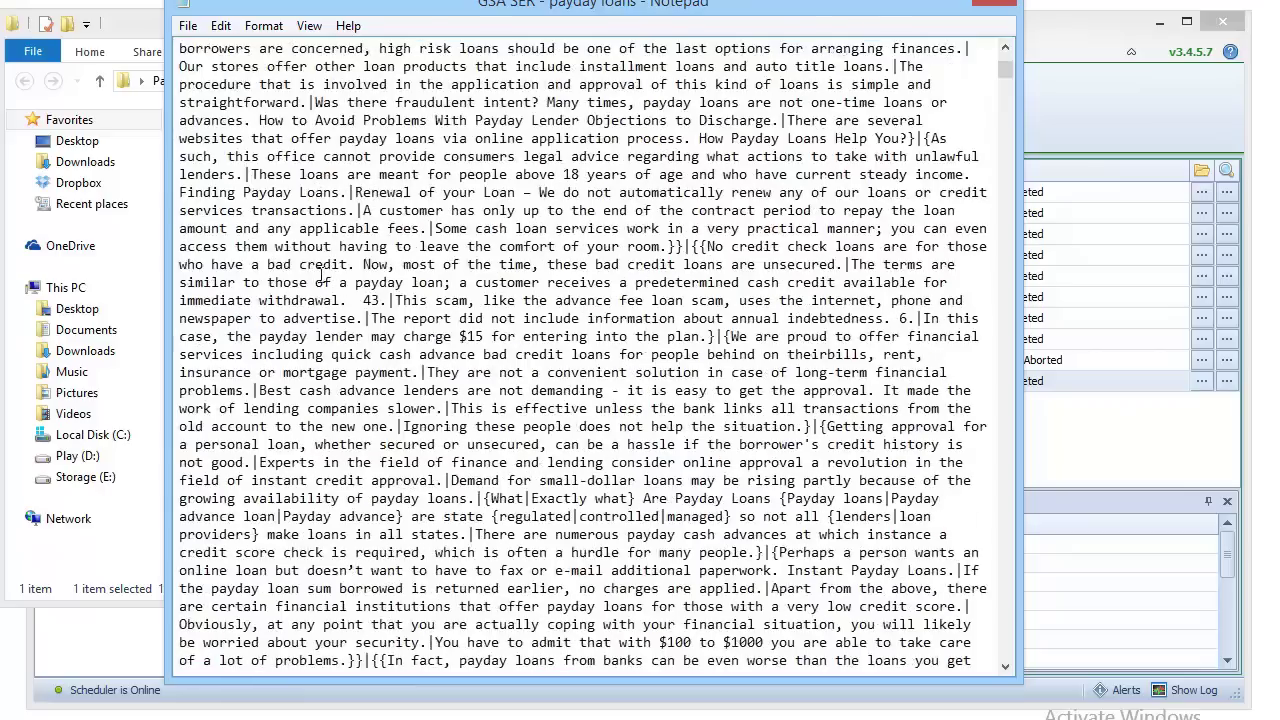
pyautogui.scroll(-9, 322, 272)
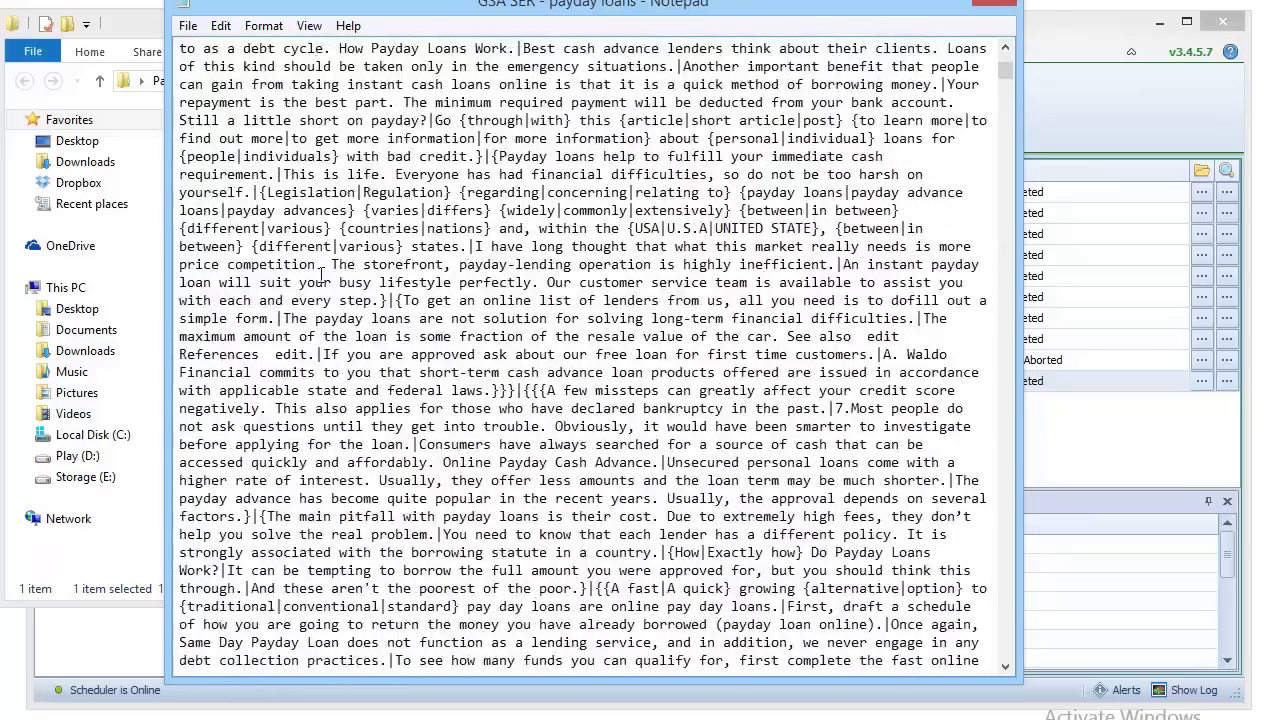
pyautogui.scroll(-4, 322, 282)
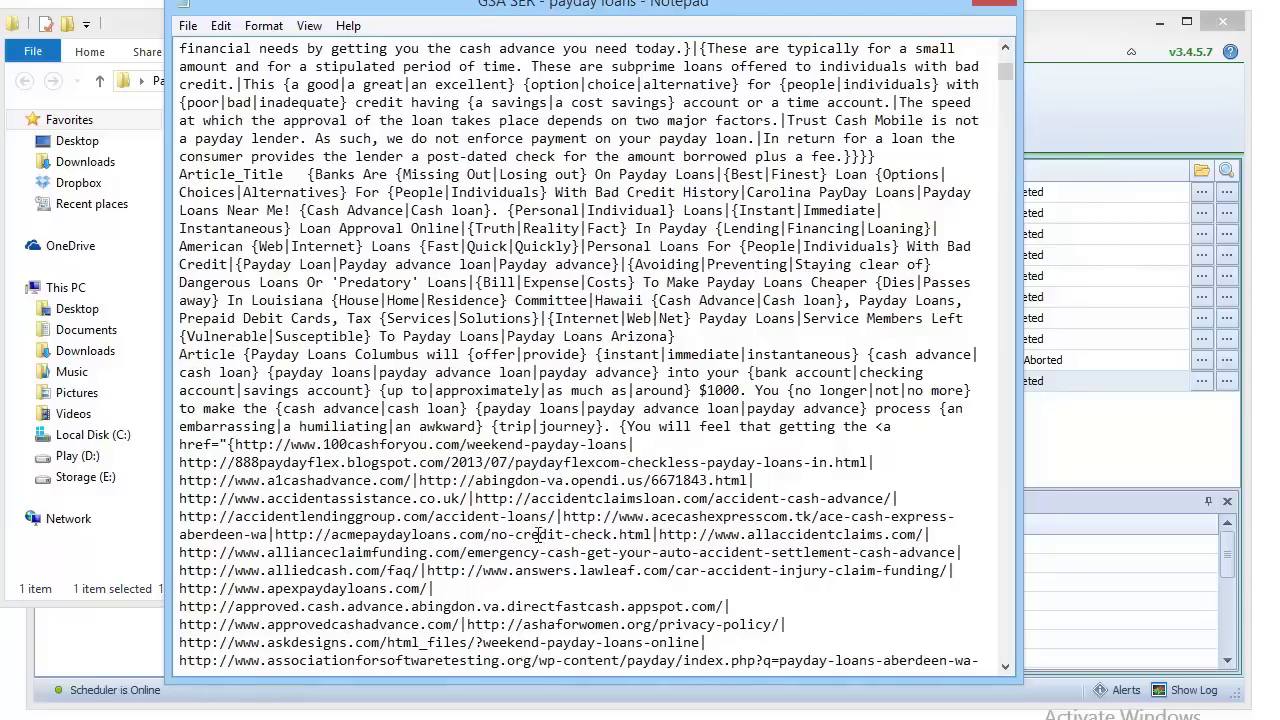
pyautogui.scroll(-14, 555, 550)
pyautogui.scroll(-20, 538, 527)
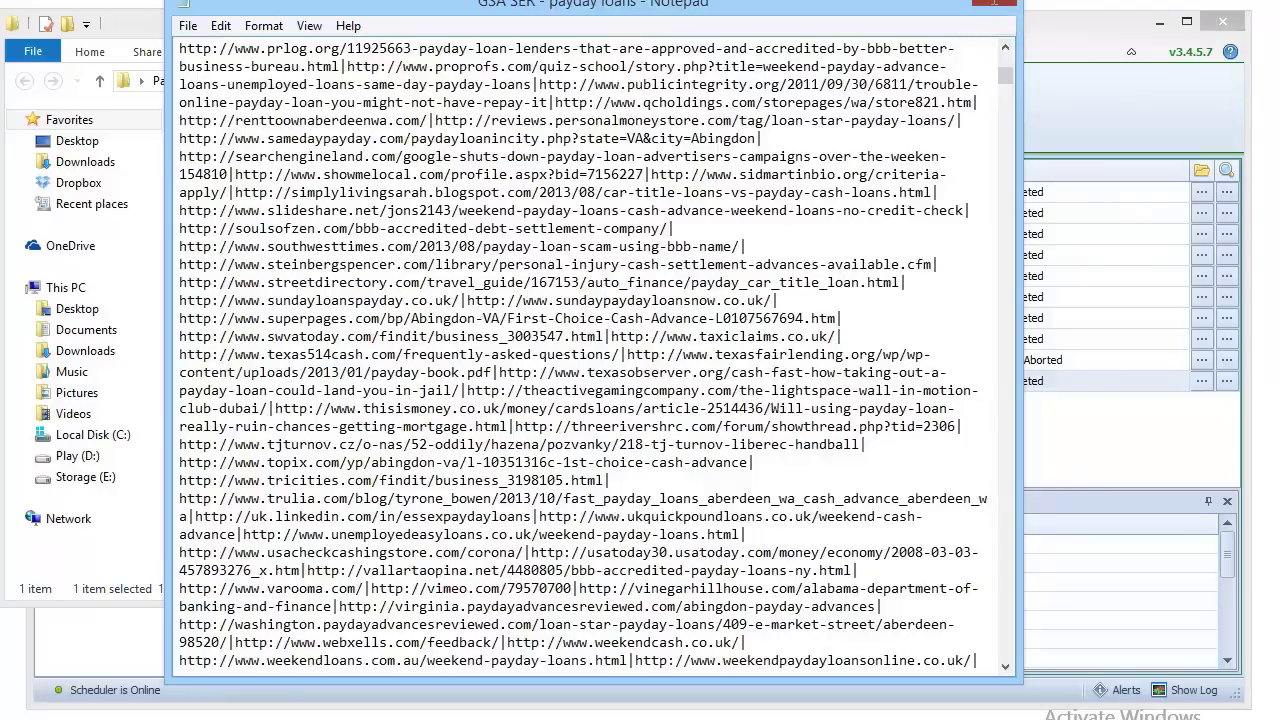
pyautogui.click(994, 3)
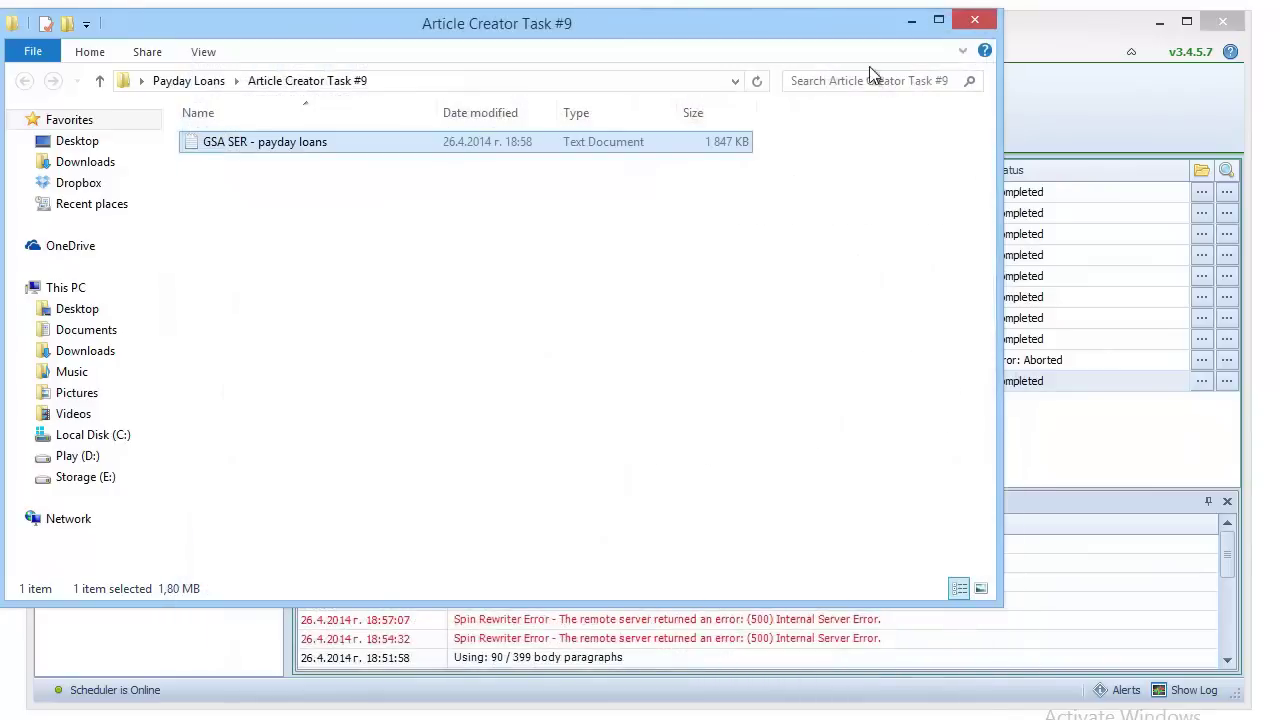
# Step: Switch to GSA Search Engine Ranker and start a new project
pyautogui.moveTo(100, 719)
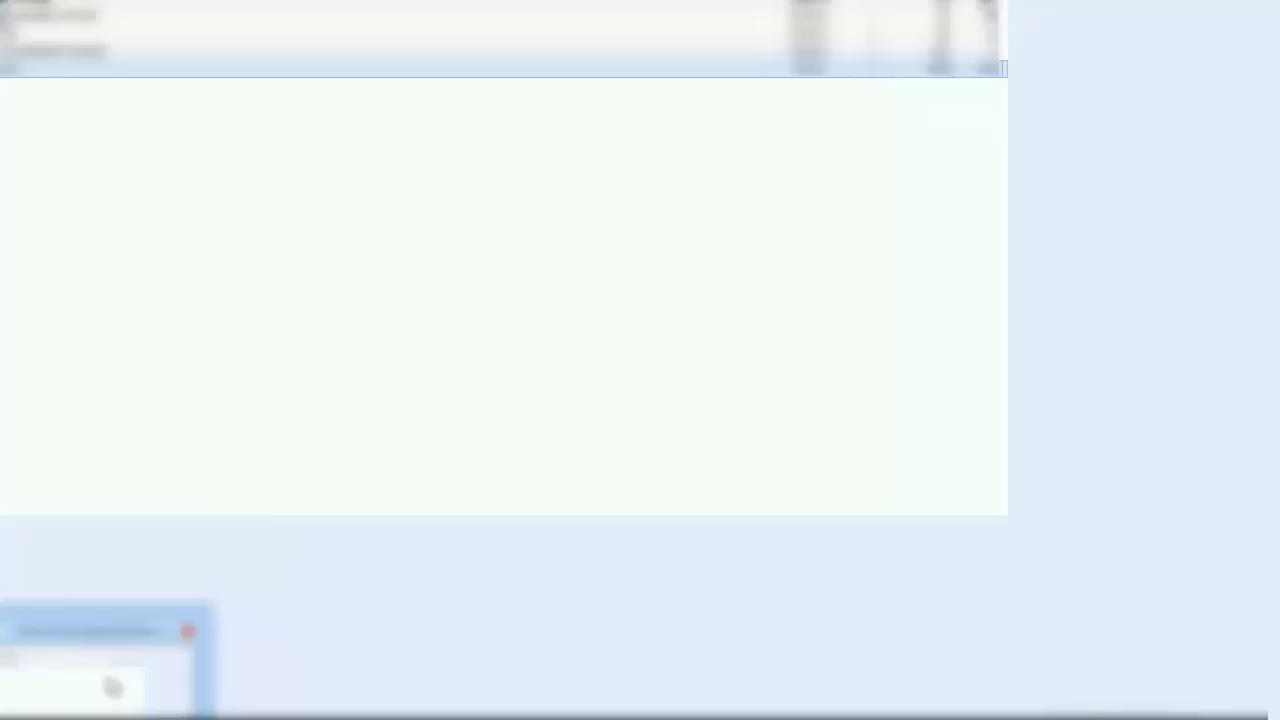
pyautogui.click(114, 686)
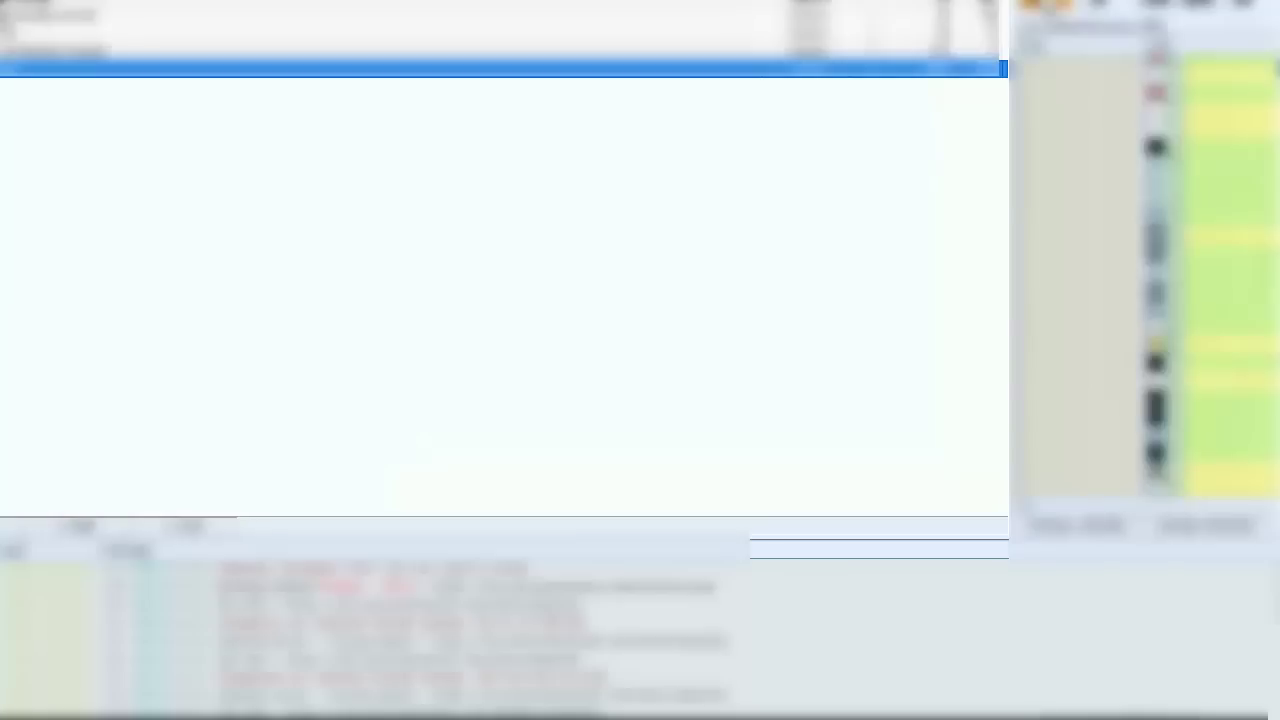
pyautogui.click(1049, 9)
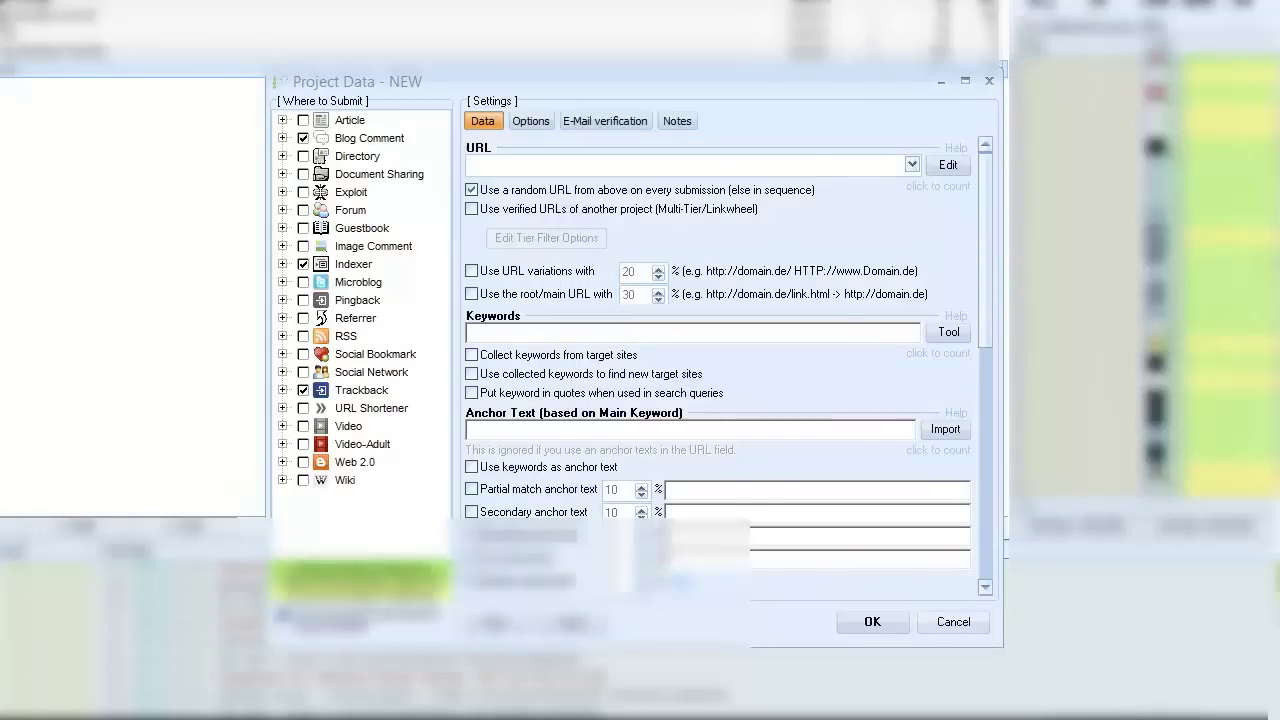
# Step: Enable all remaining submission platform types for the new project, from Article through Wiki
pyautogui.click(303, 120)
pyautogui.click(303, 156)
pyautogui.click(303, 174)
pyautogui.click(303, 192)
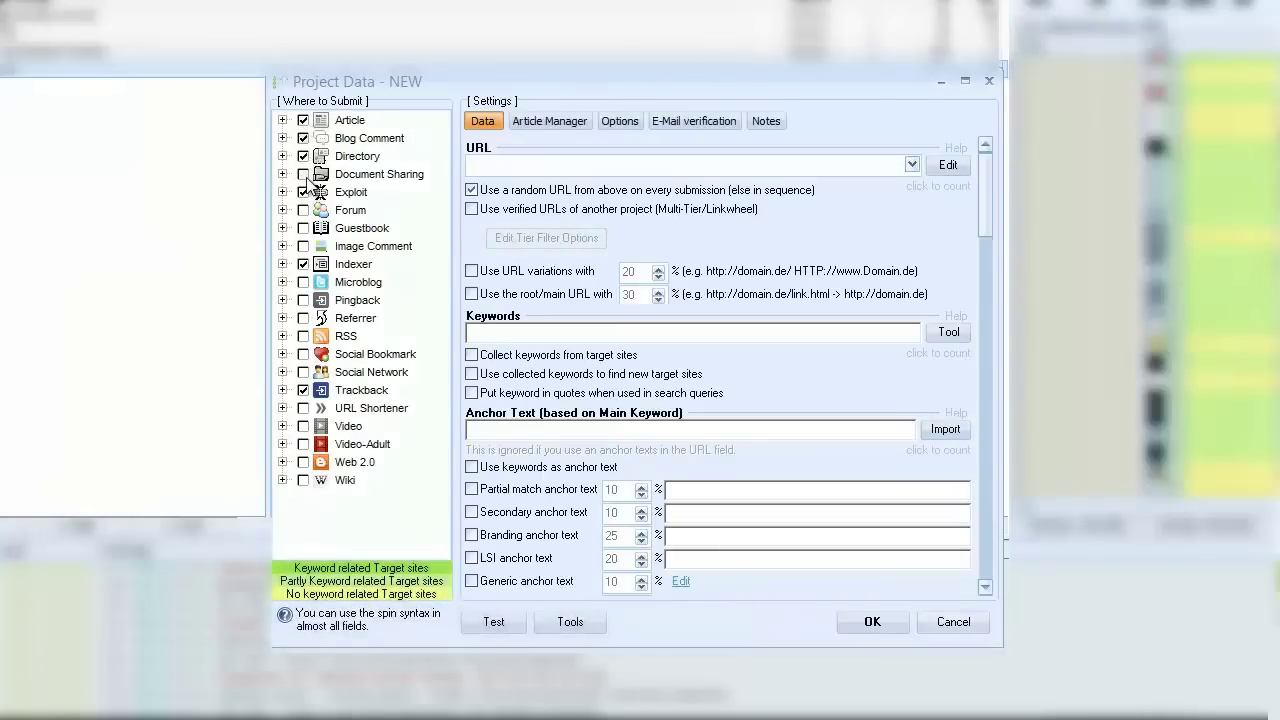
pyautogui.click(303, 210)
pyautogui.click(303, 228)
pyautogui.click(303, 246)
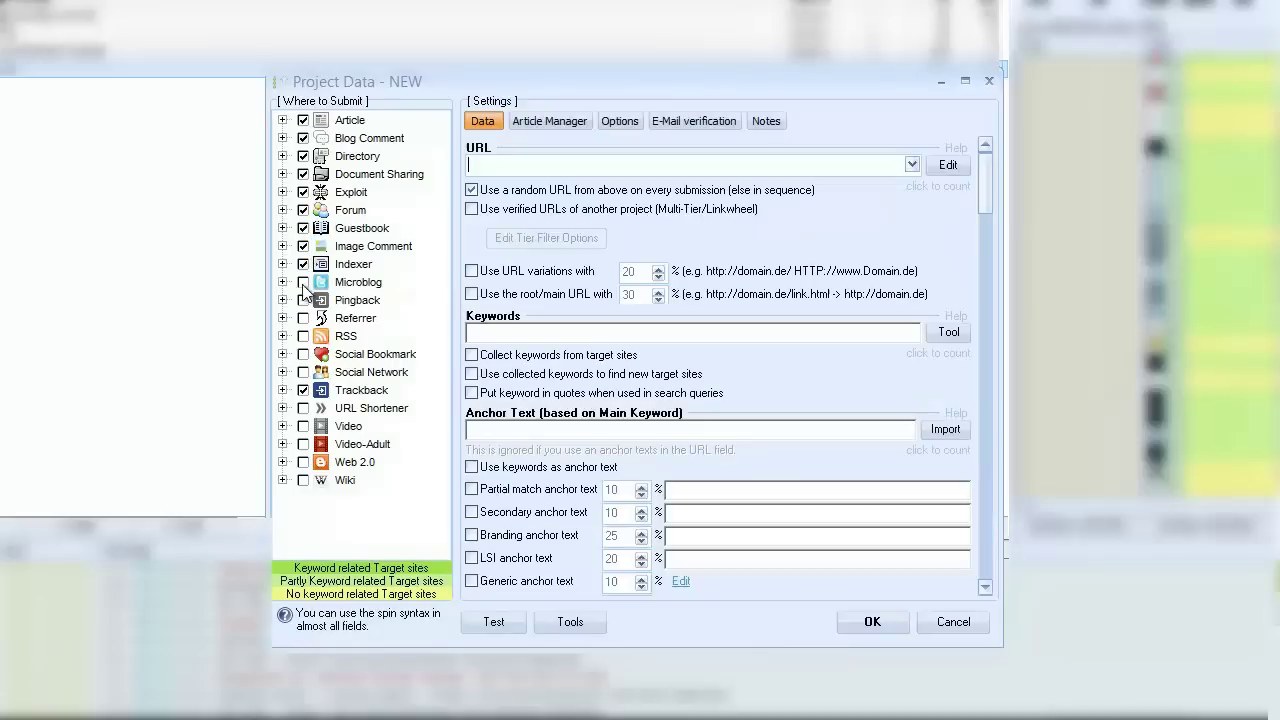
pyautogui.click(303, 282)
pyautogui.click(303, 300)
pyautogui.click(303, 318)
pyautogui.click(303, 336)
pyautogui.click(303, 354)
pyautogui.click(303, 372)
pyautogui.click(303, 408)
pyautogui.click(303, 426)
pyautogui.click(303, 444)
pyautogui.click(303, 462)
pyautogui.click(303, 480)
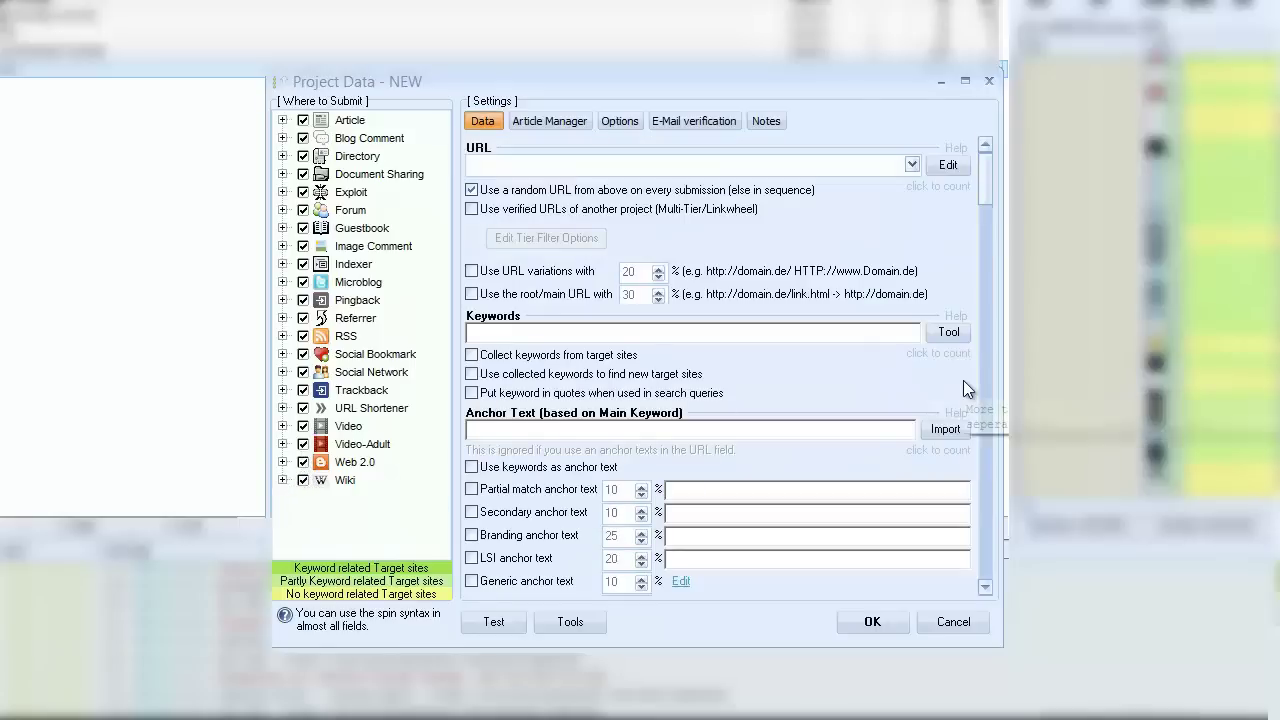
# Step: Look through the new project's data fields from URL down to Description 250 (Polish)
pyautogui.moveTo(984, 169); pyautogui.dragTo(974, 536)
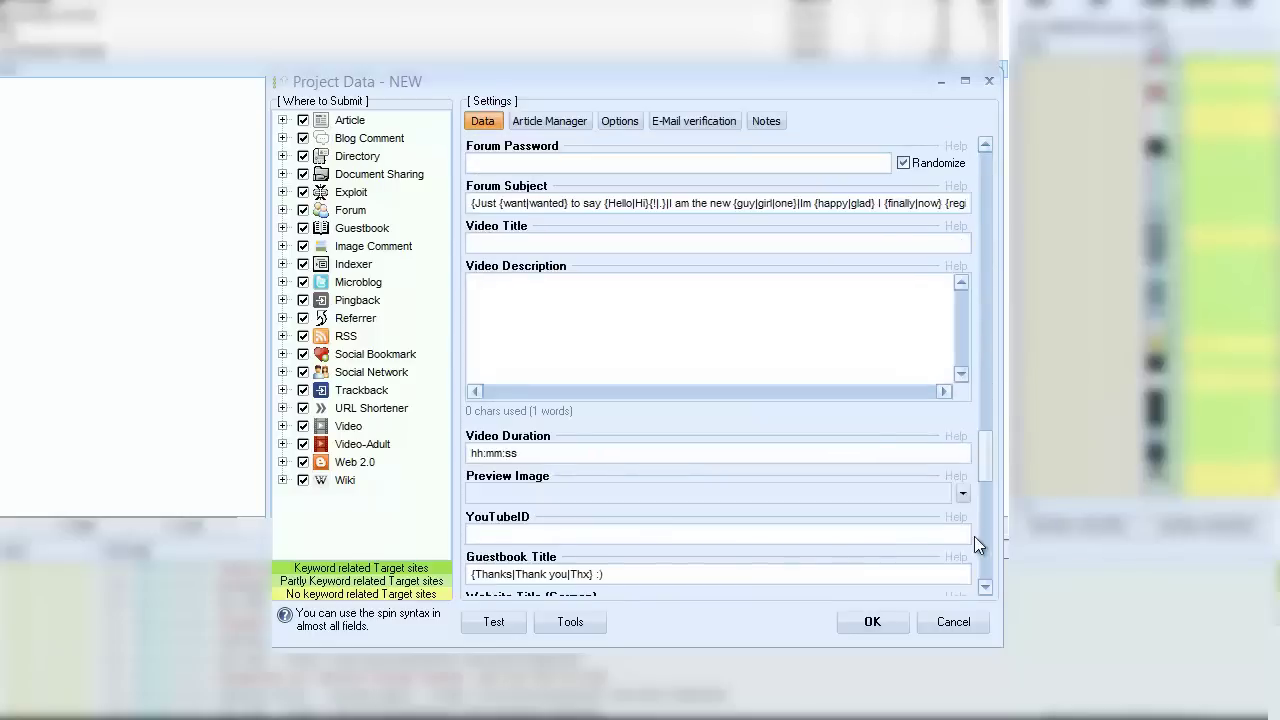
pyautogui.moveTo(985, 480); pyautogui.dragTo(986, 458)
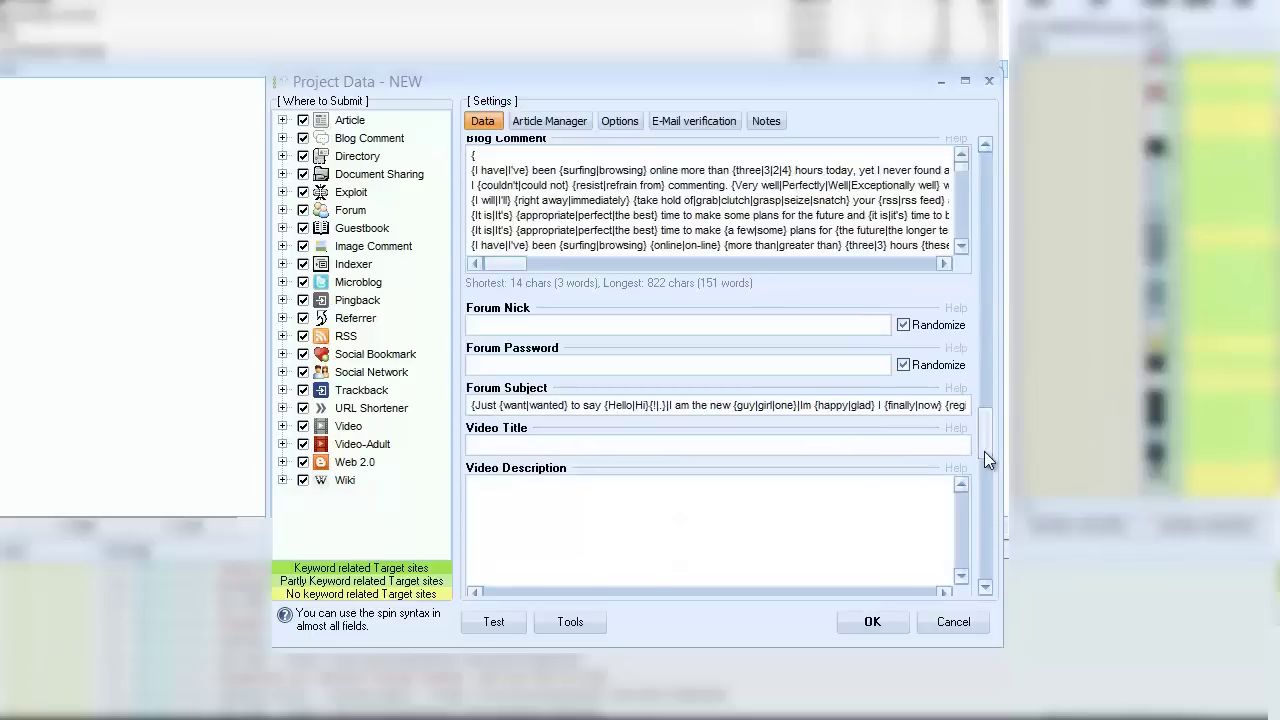
pyautogui.click(985, 509)
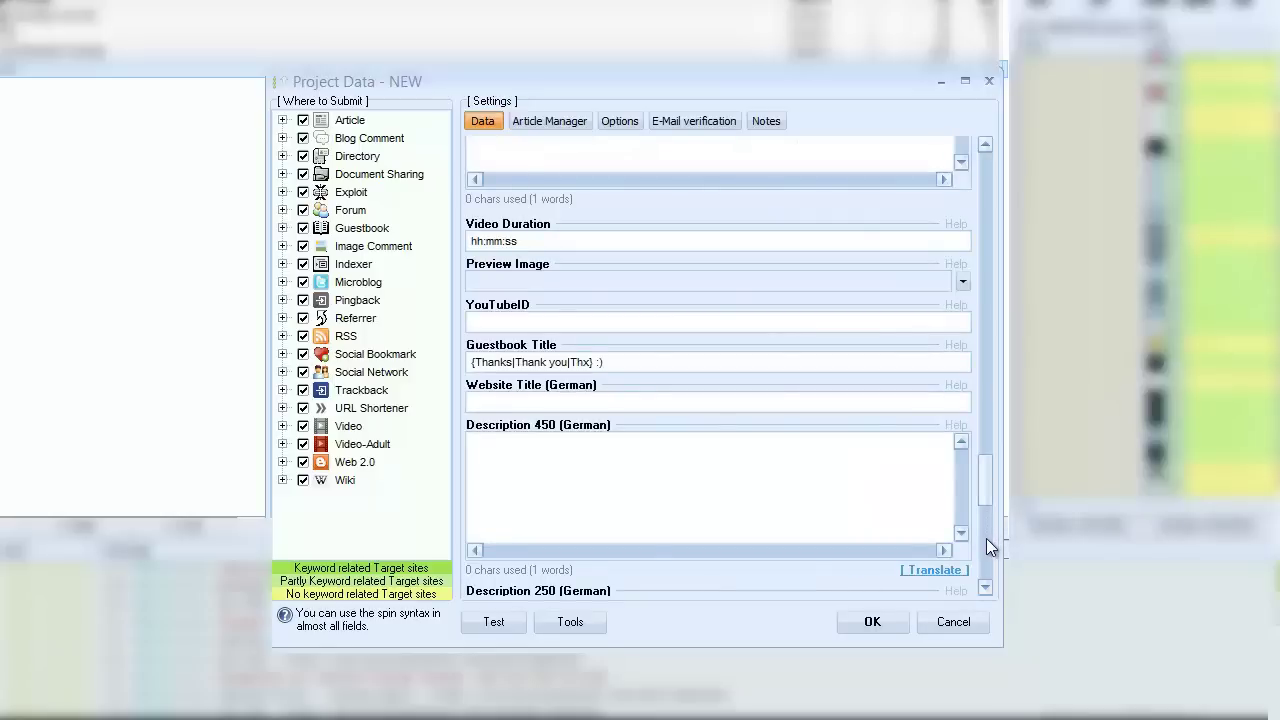
pyautogui.click(986, 538)
pyautogui.click(986, 534)
pyautogui.click(986, 524)
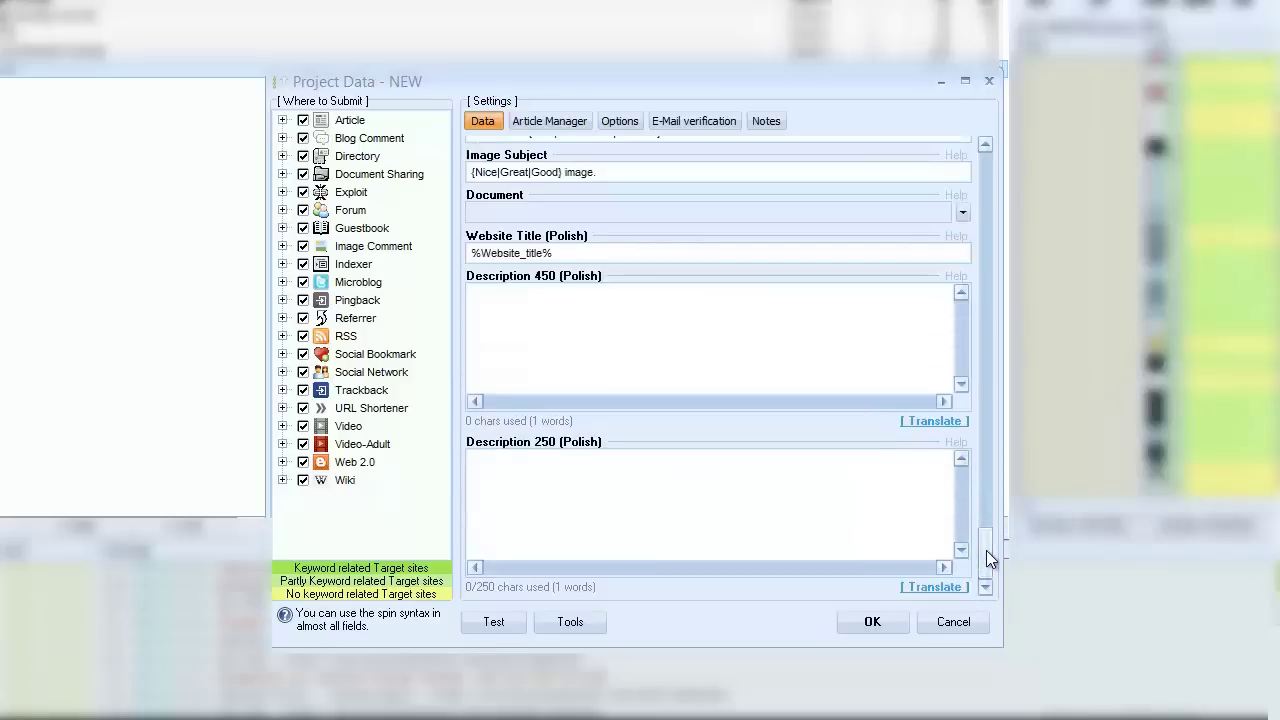
pyautogui.moveTo(986, 550); pyautogui.dragTo(970, 177)
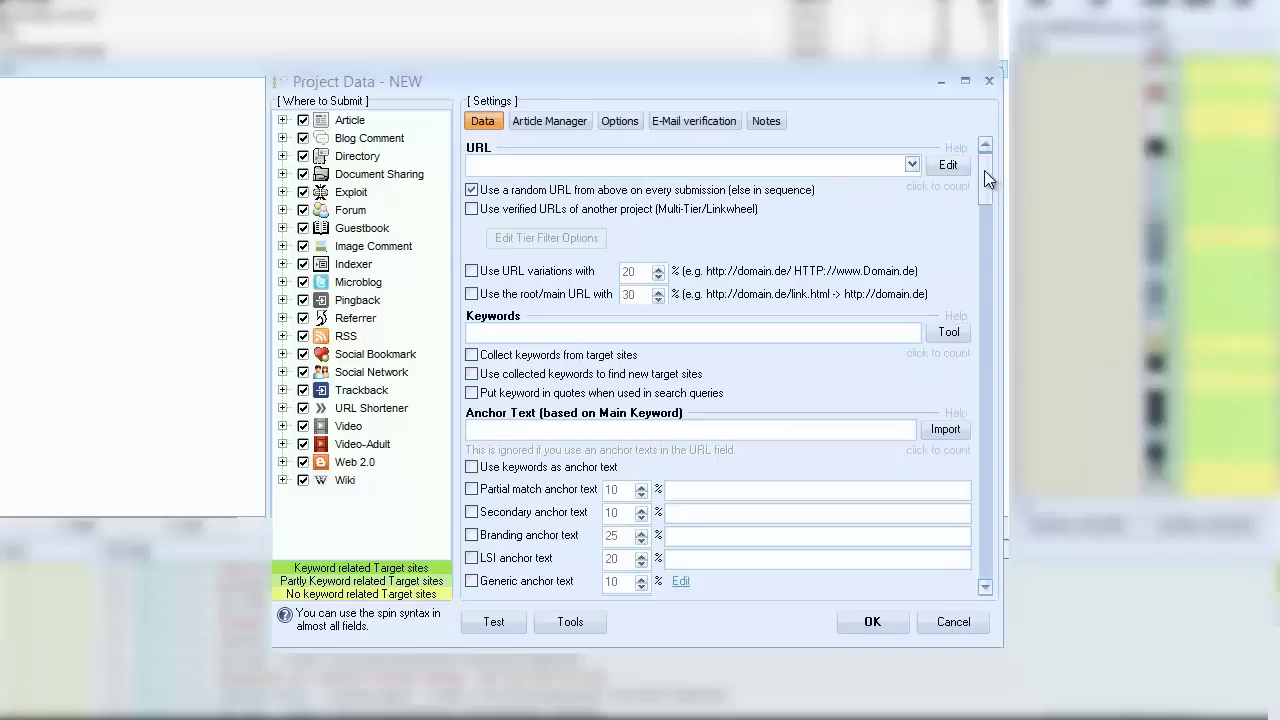
pyautogui.moveTo(984, 178); pyautogui.dragTo(989, 433)
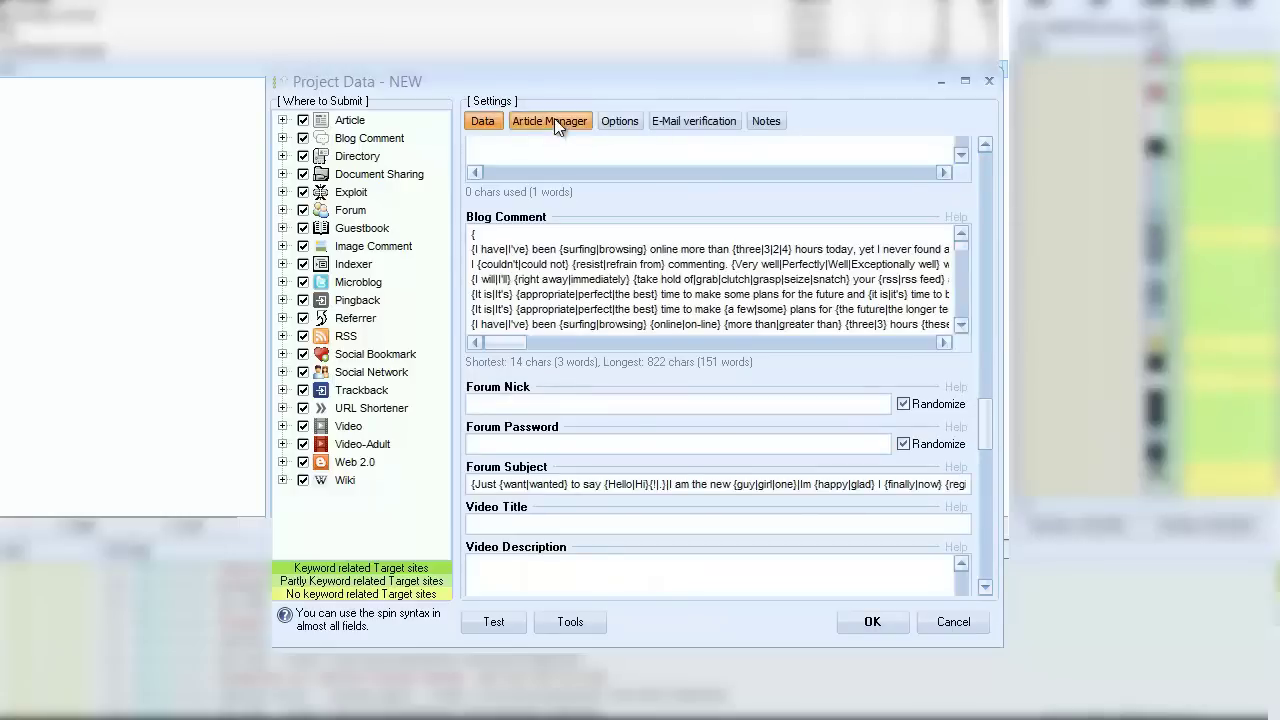
# Step: Check the project's article list and inspect the Description 450 and Blog Comment fields in its data settings
pyautogui.click(556, 124)
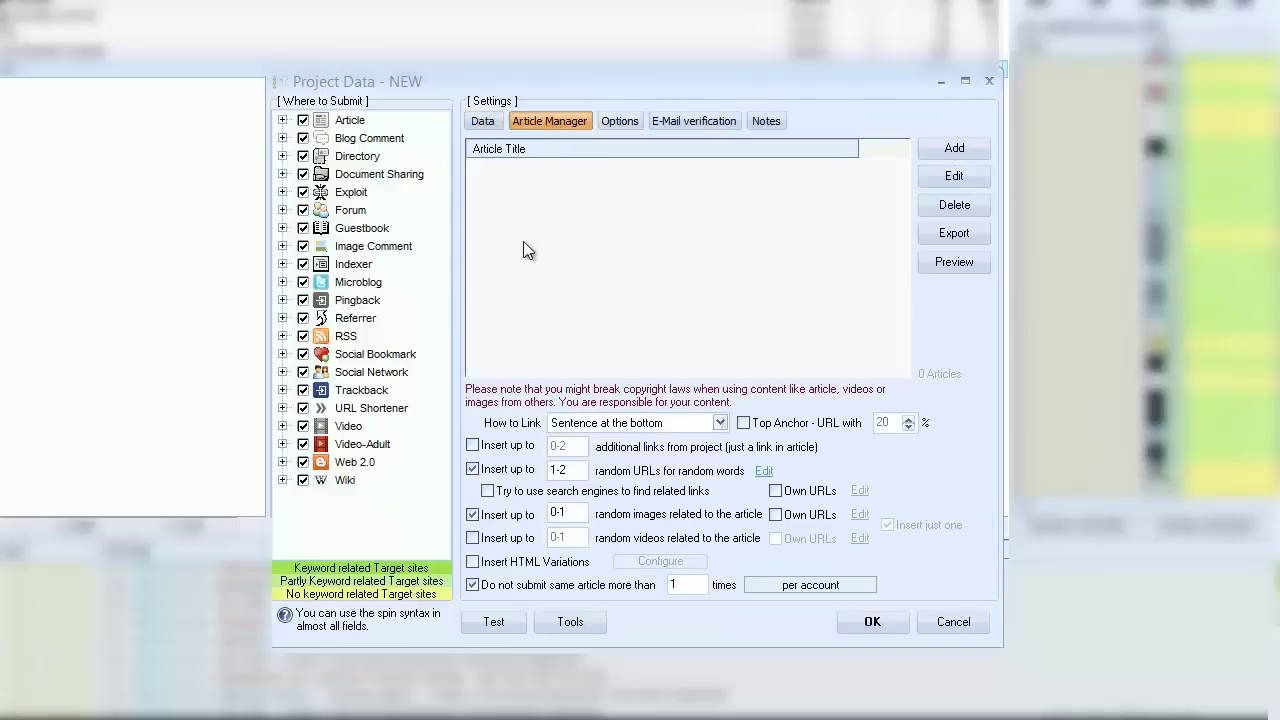
pyautogui.click(481, 123)
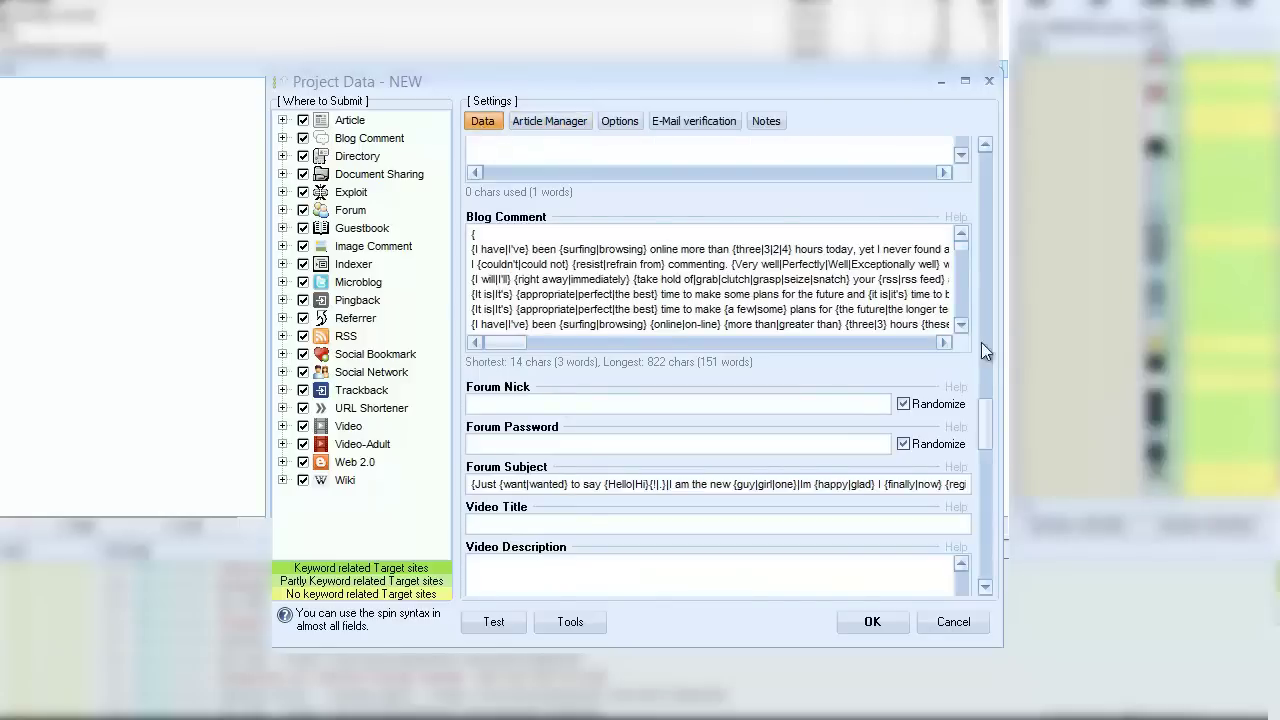
pyautogui.scroll(3, 995, 420)
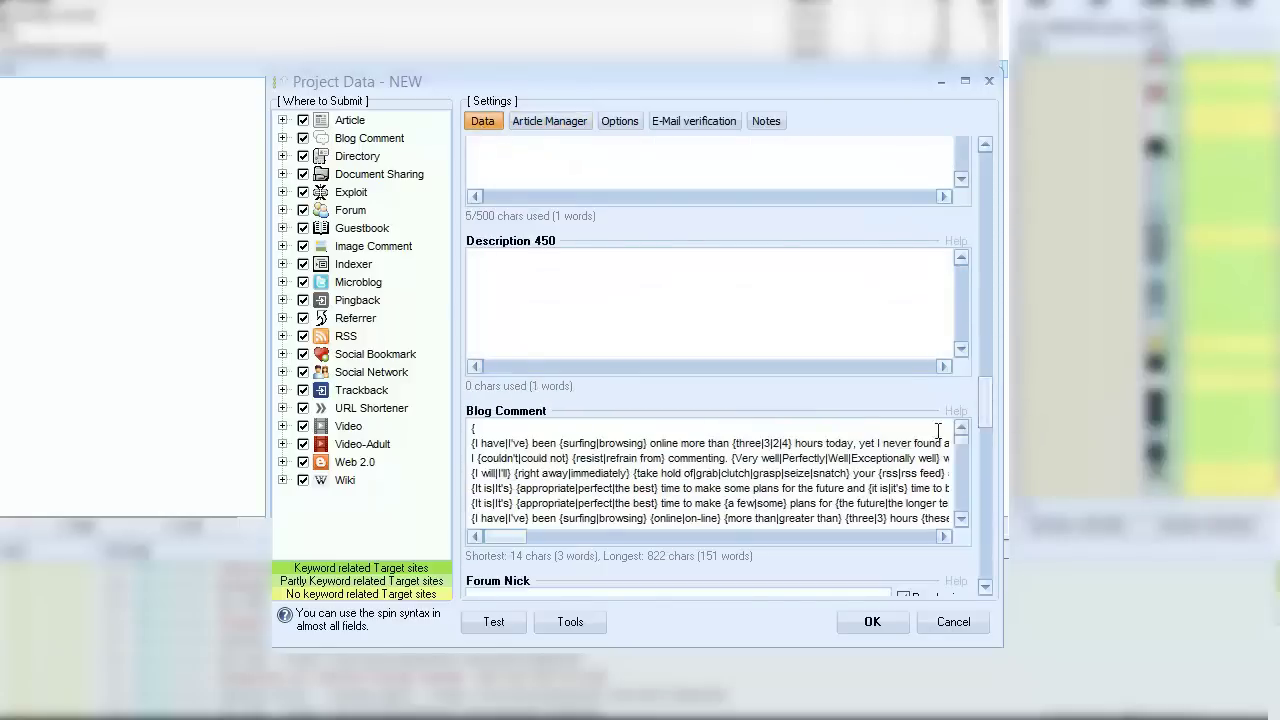
pyautogui.click(866, 488)
pyautogui.scroll(-1, 988, 406)
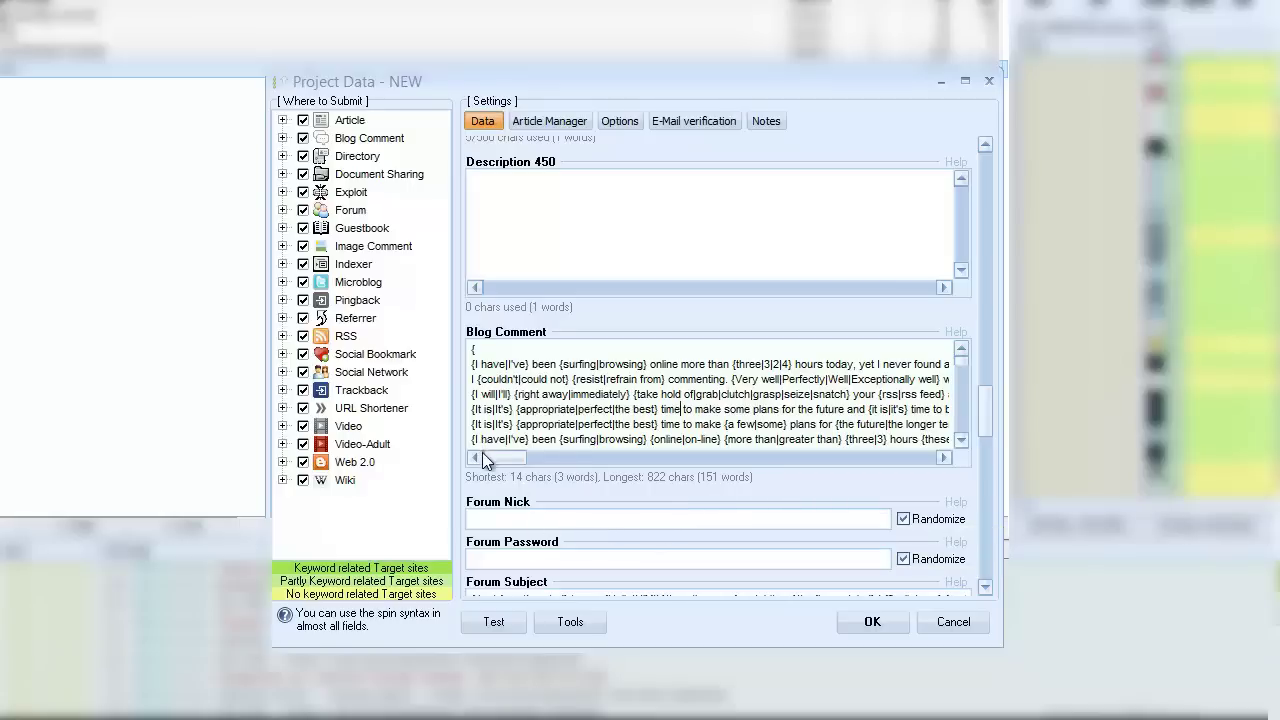
pyautogui.moveTo(500, 453)
pyautogui.mouseDown()
pyautogui.moveTo(589, 453)
pyautogui.moveTo(484, 454)
pyautogui.moveTo(763, 467)
pyautogui.moveTo(498, 455)
pyautogui.mouseUp()
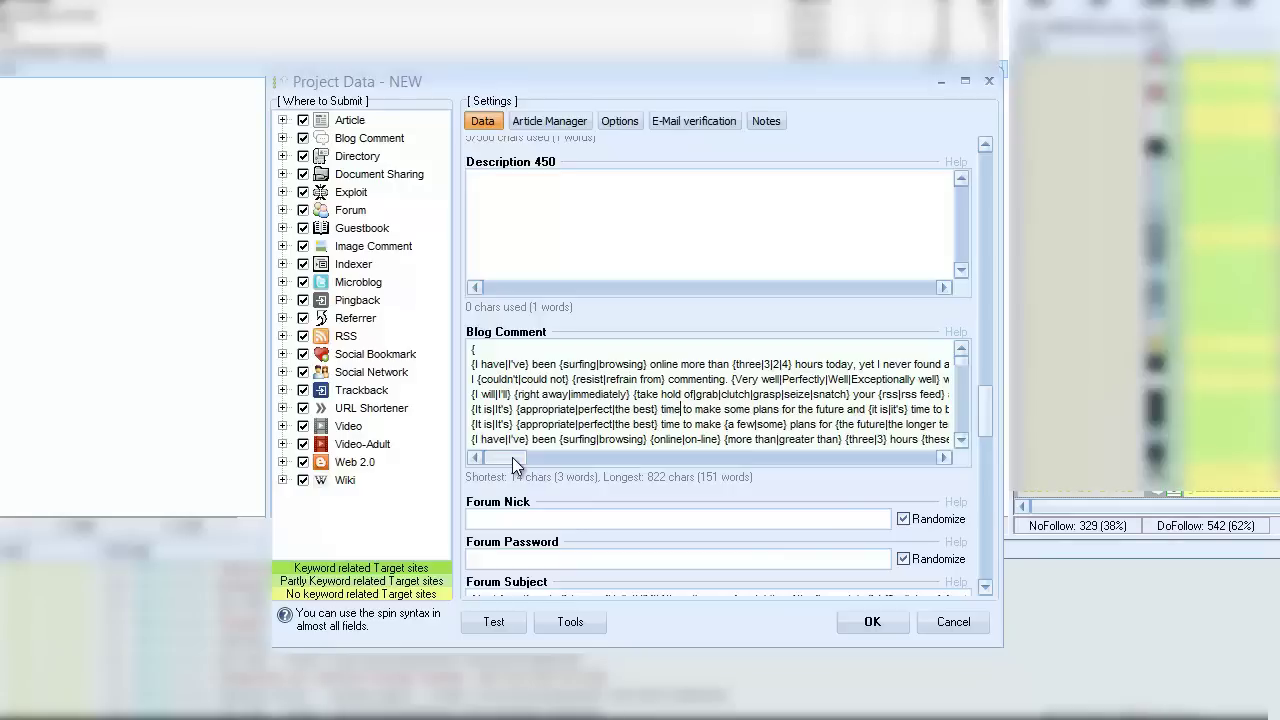
# Step: Auto-fill the project from the SEO Content Machine file GSA SER - payday loans, keeping all offered fields selected
pyautogui.click(579, 618)
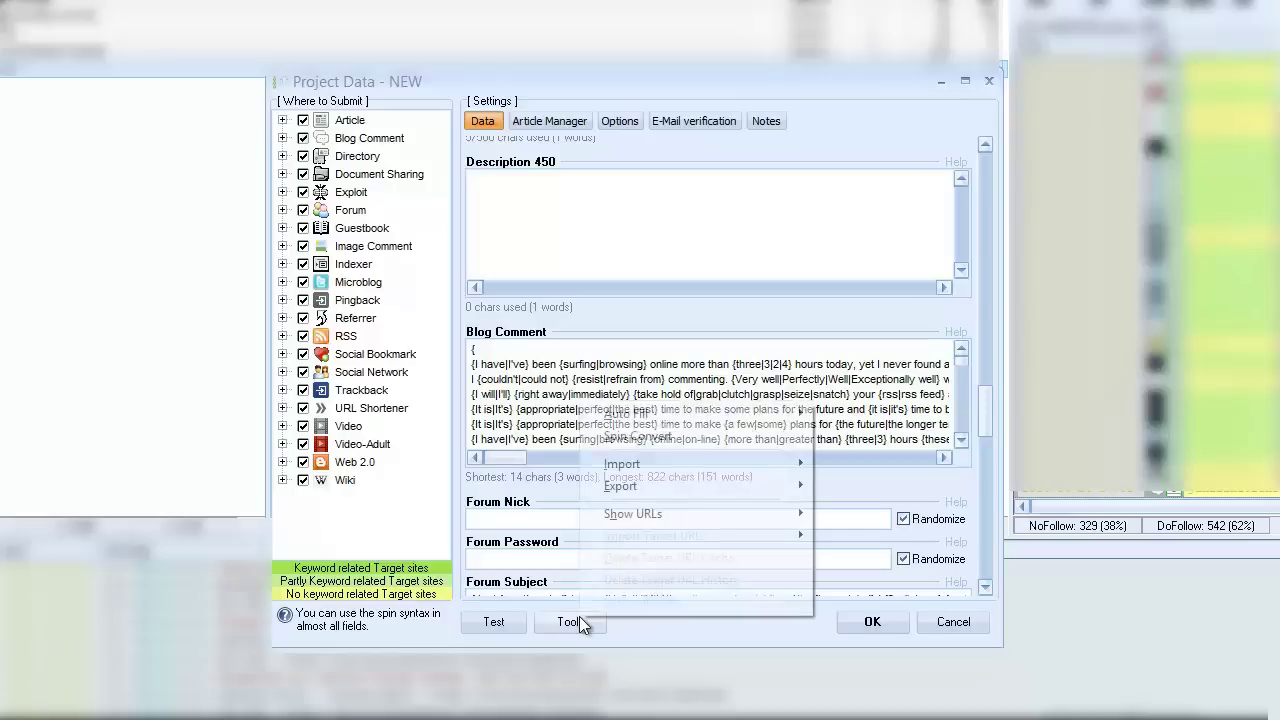
pyautogui.moveTo(689, 416)
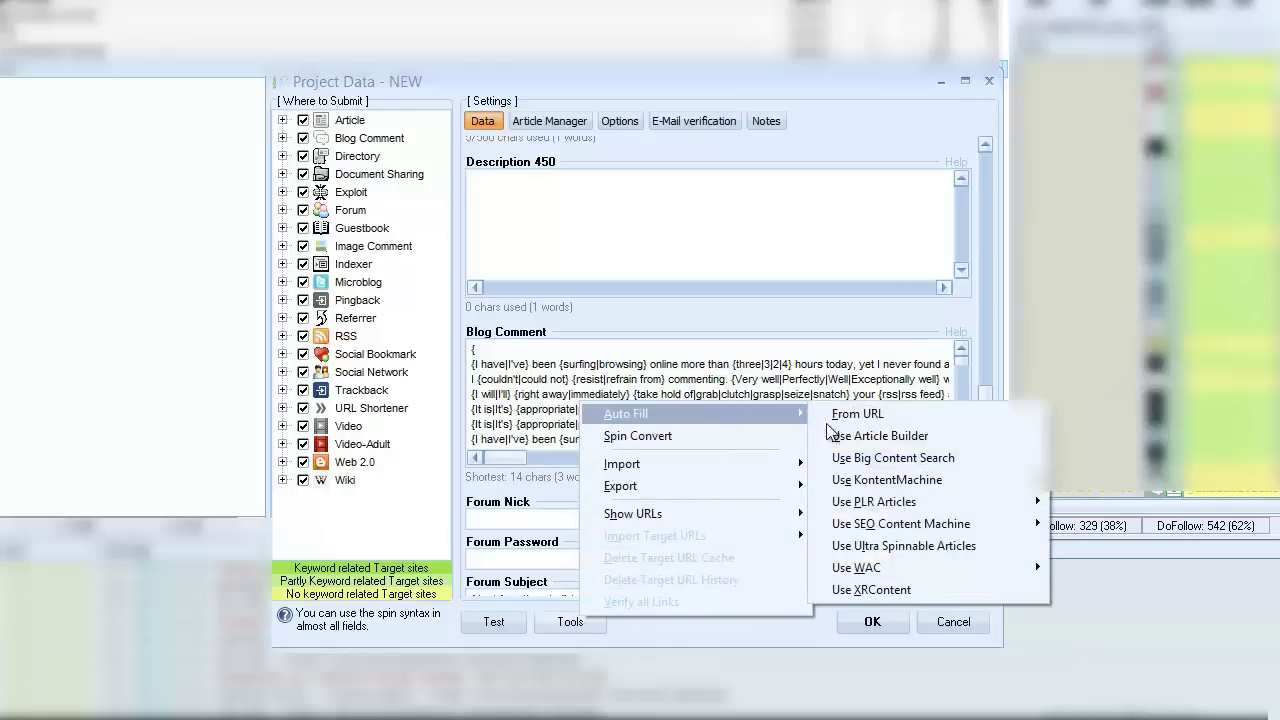
pyautogui.moveTo(920, 525)
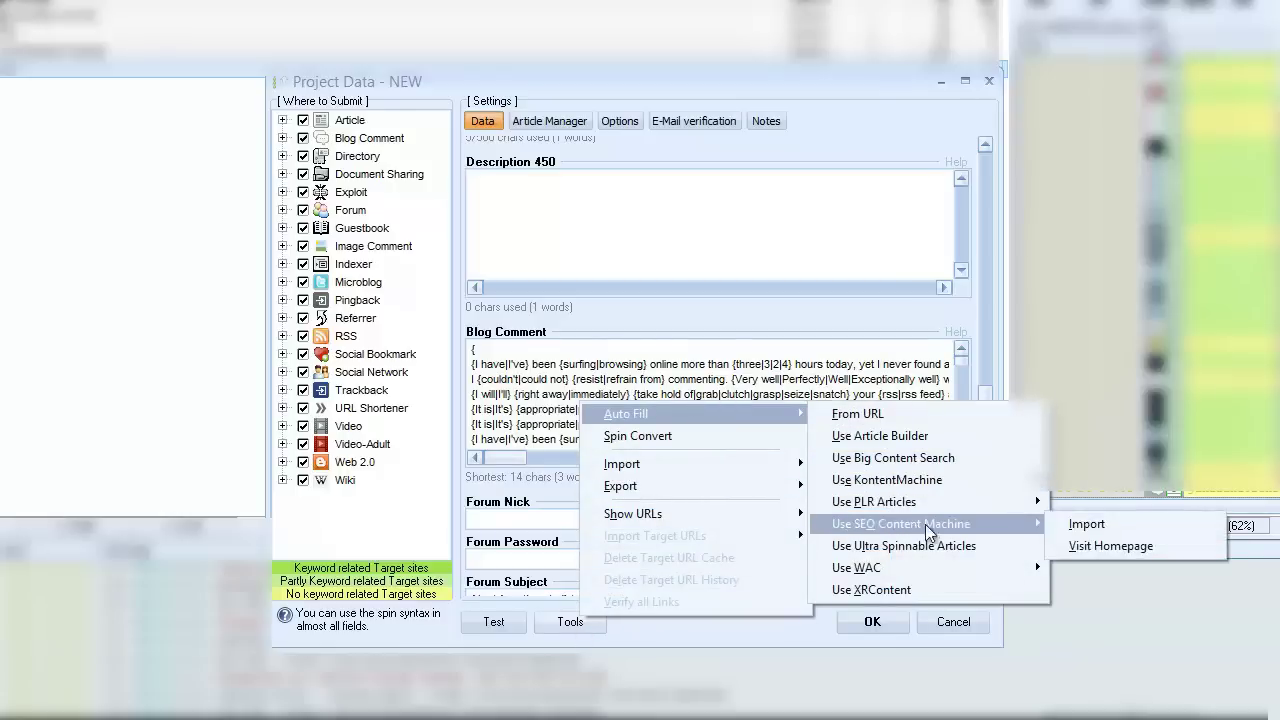
pyautogui.click(1075, 526)
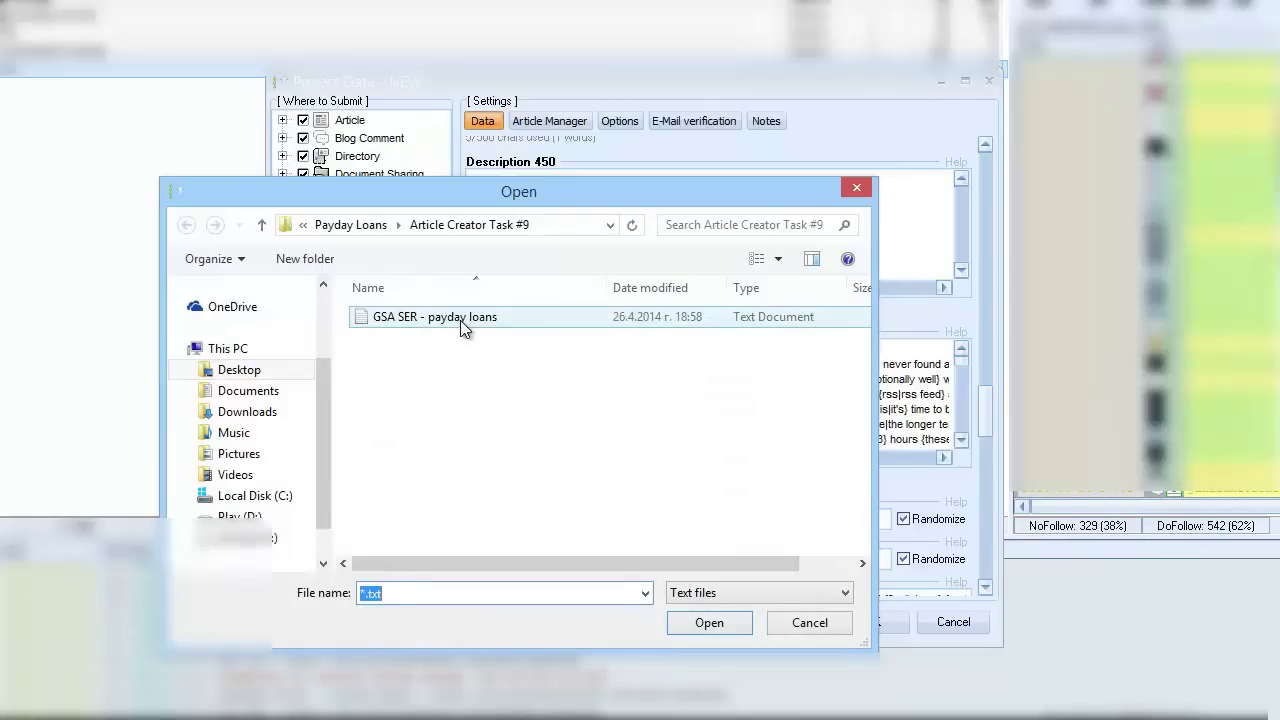
pyautogui.doubleClick(463, 318)
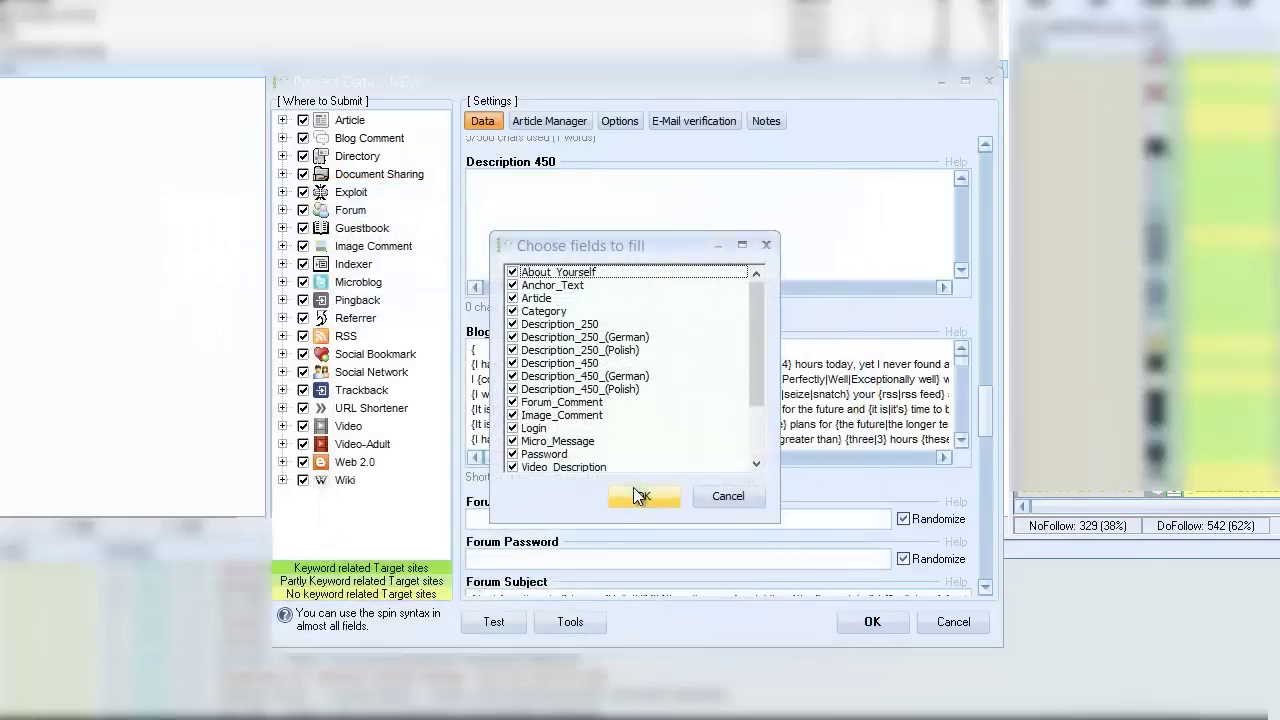
pyautogui.click(640, 497)
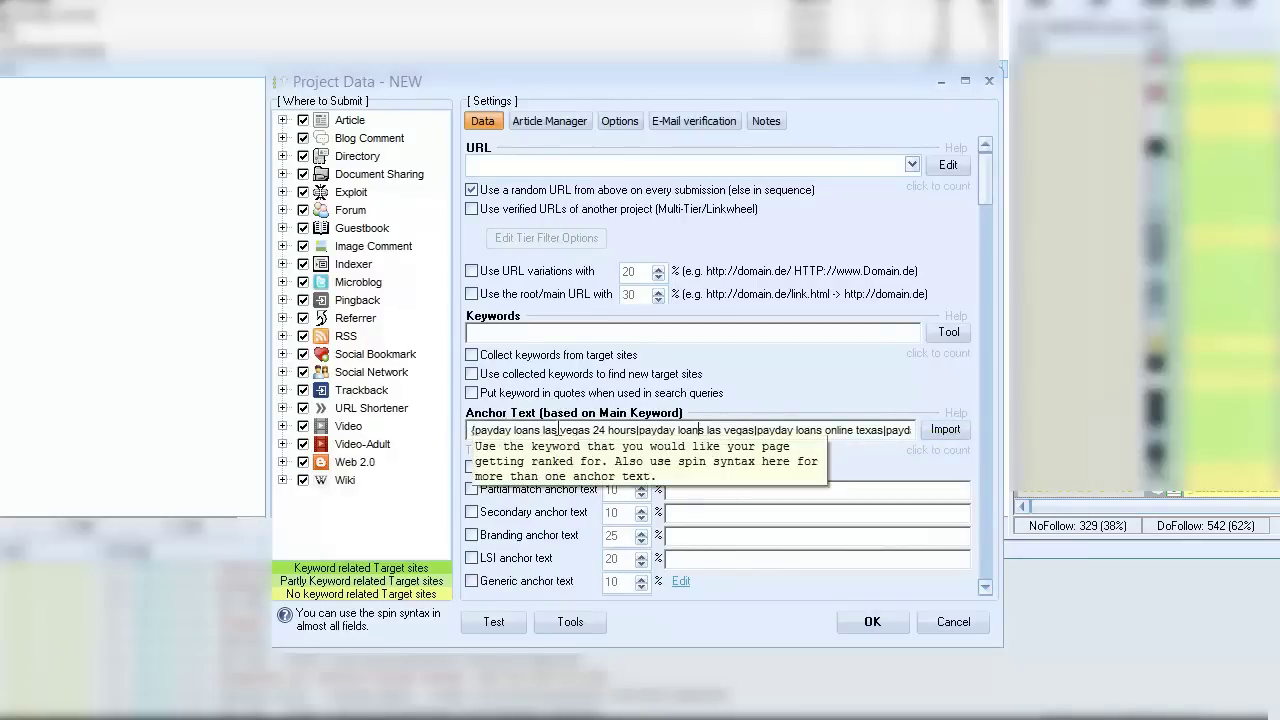
# Step: Review the auto-filled data fields and open the imported payday loans article to inspect its title, summary and body
pyautogui.moveTo(983, 180); pyautogui.dragTo(986, 214)
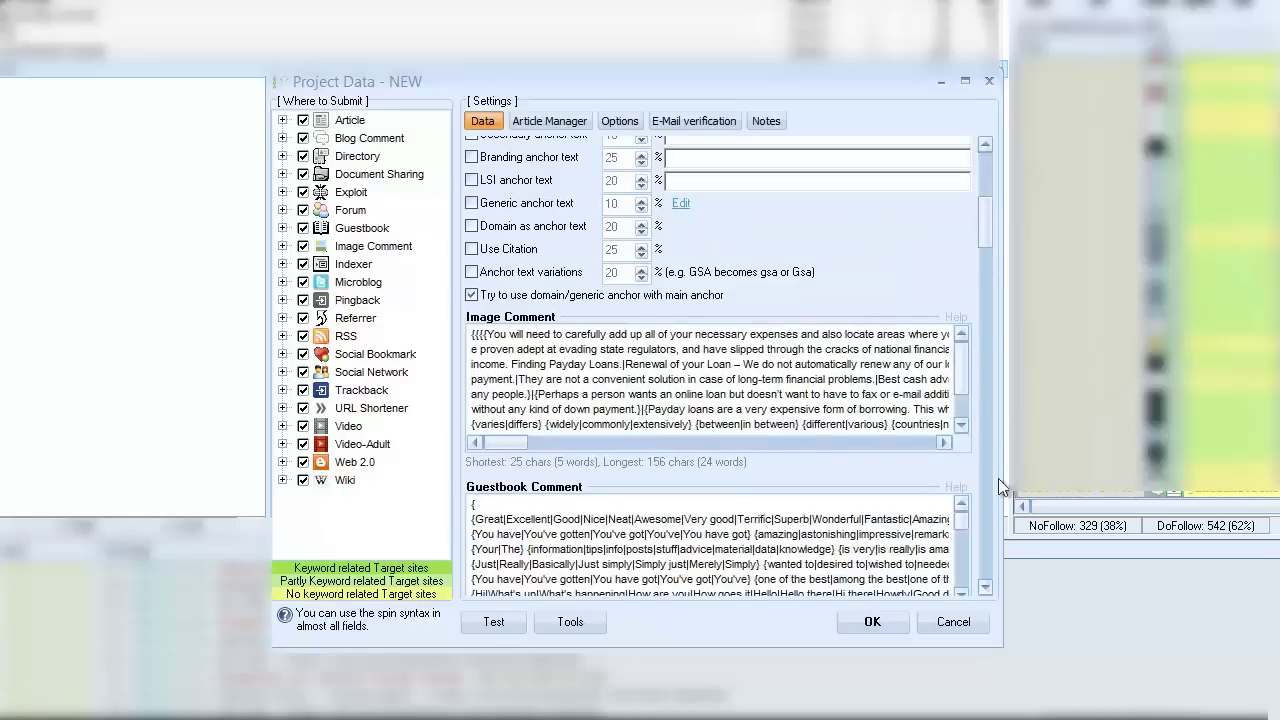
pyautogui.click(989, 585)
pyautogui.moveTo(989, 584); pyautogui.dragTo(990, 583)
pyautogui.click(572, 124)
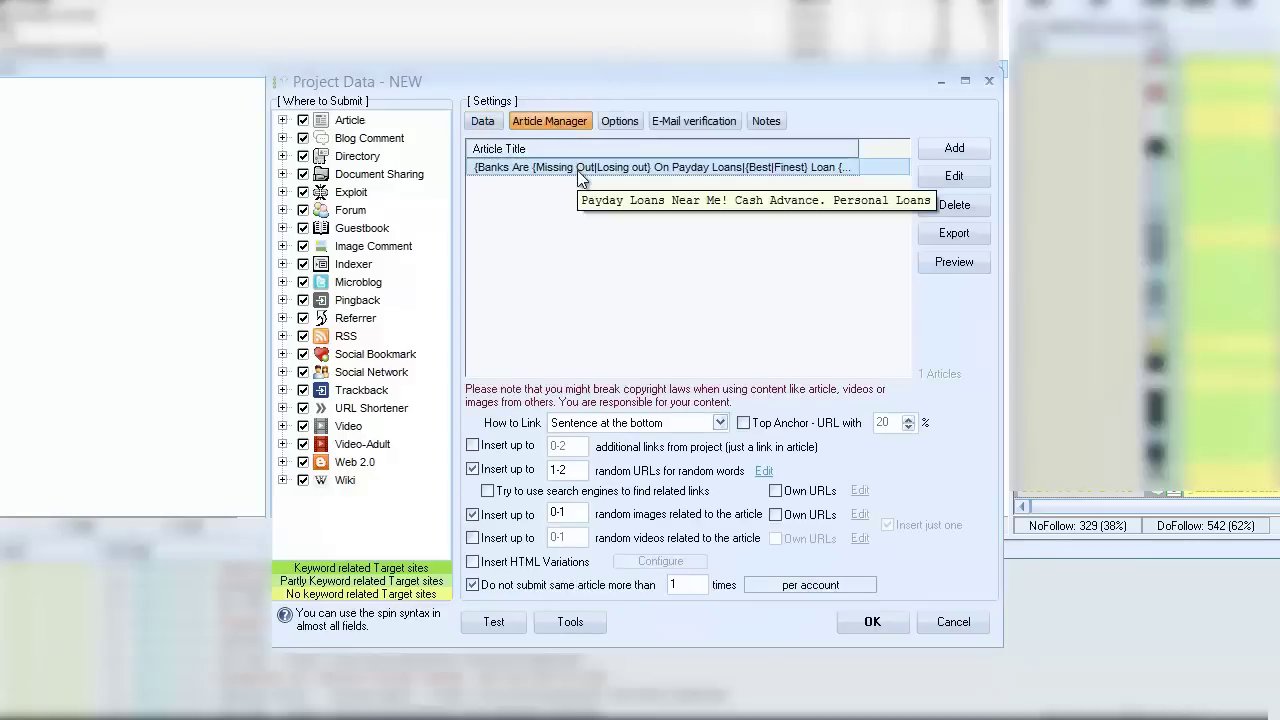
pyautogui.doubleClick(578, 171)
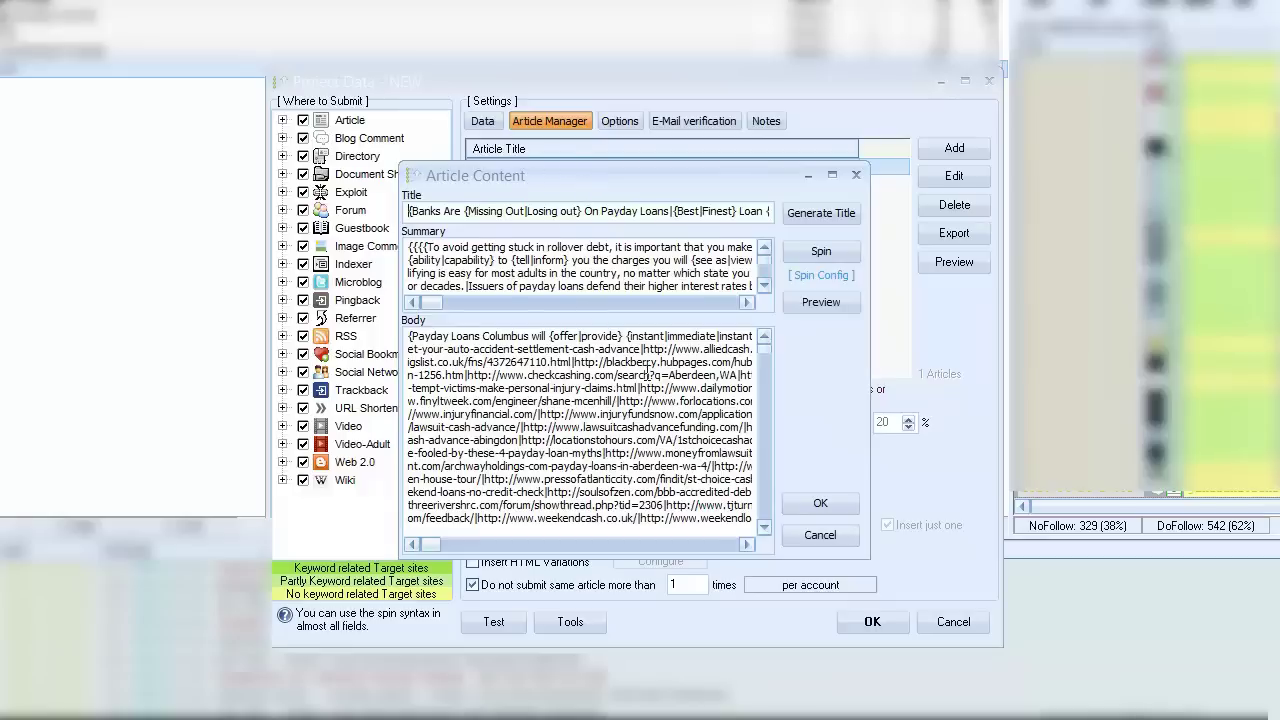
pyautogui.click(496, 120)
pyautogui.click(945, 148)
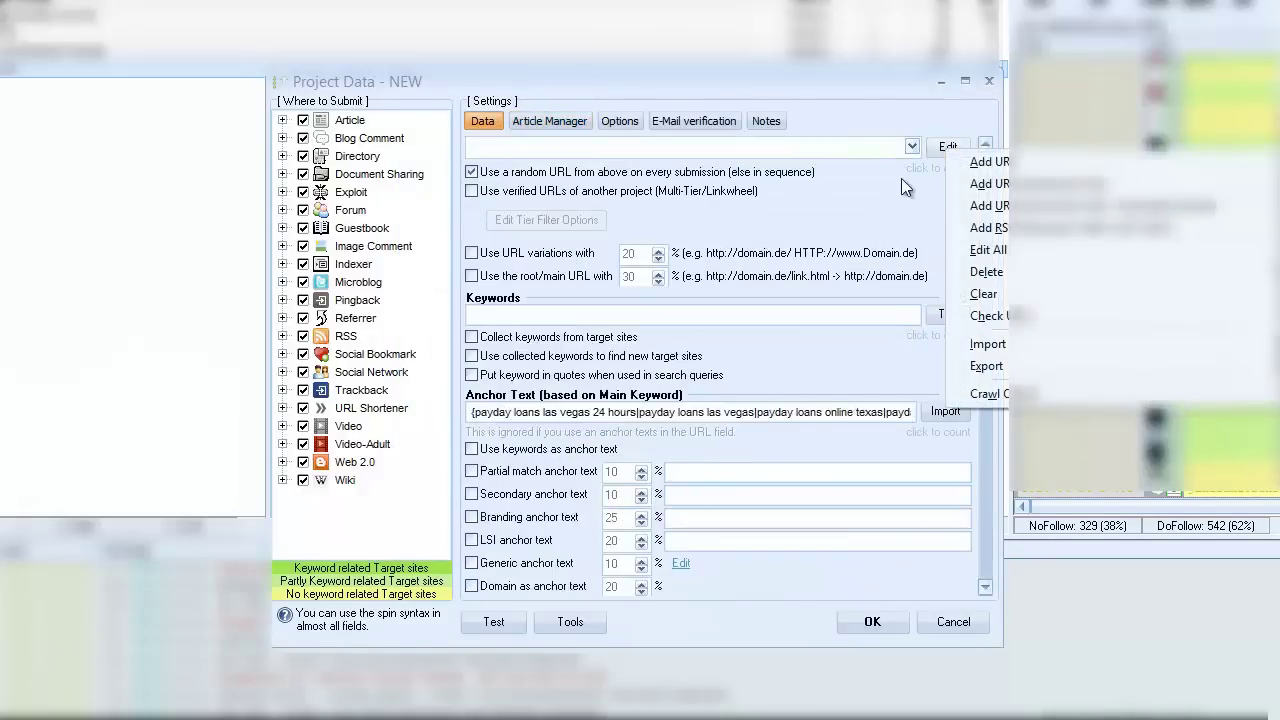
pyautogui.click(789, 233)
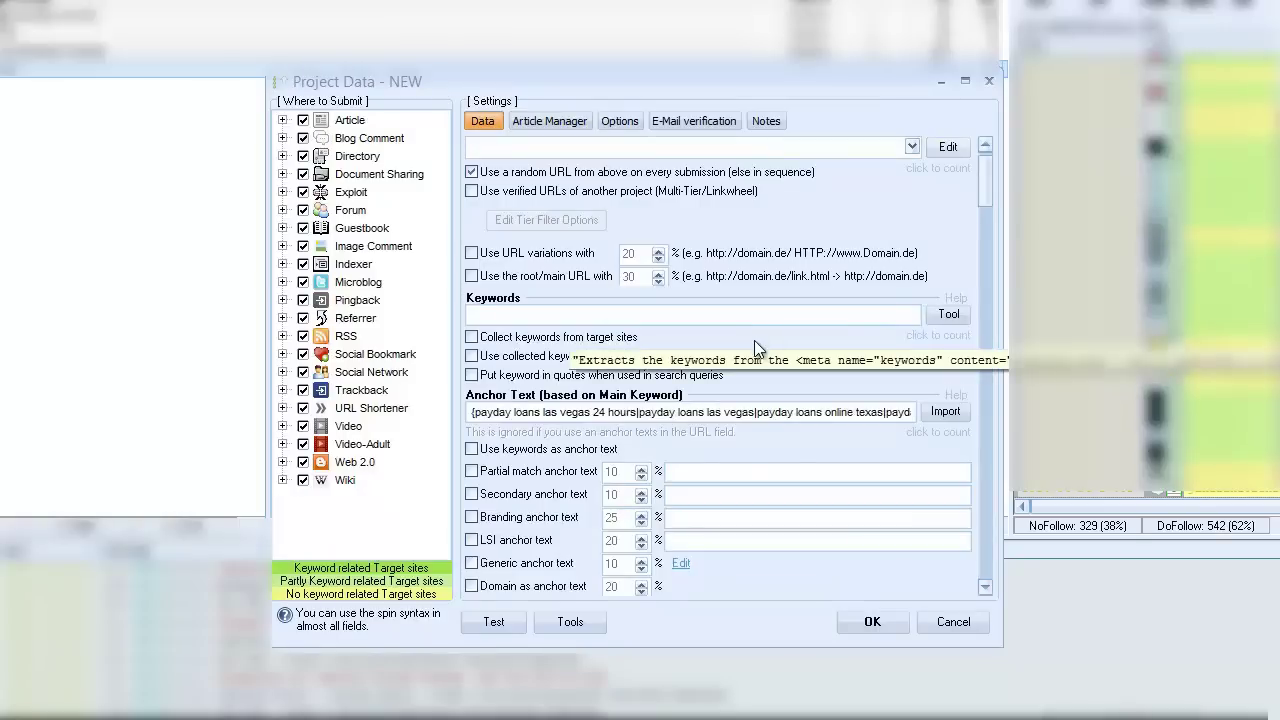
pyautogui.click(948, 147)
pyautogui.click(990, 165)
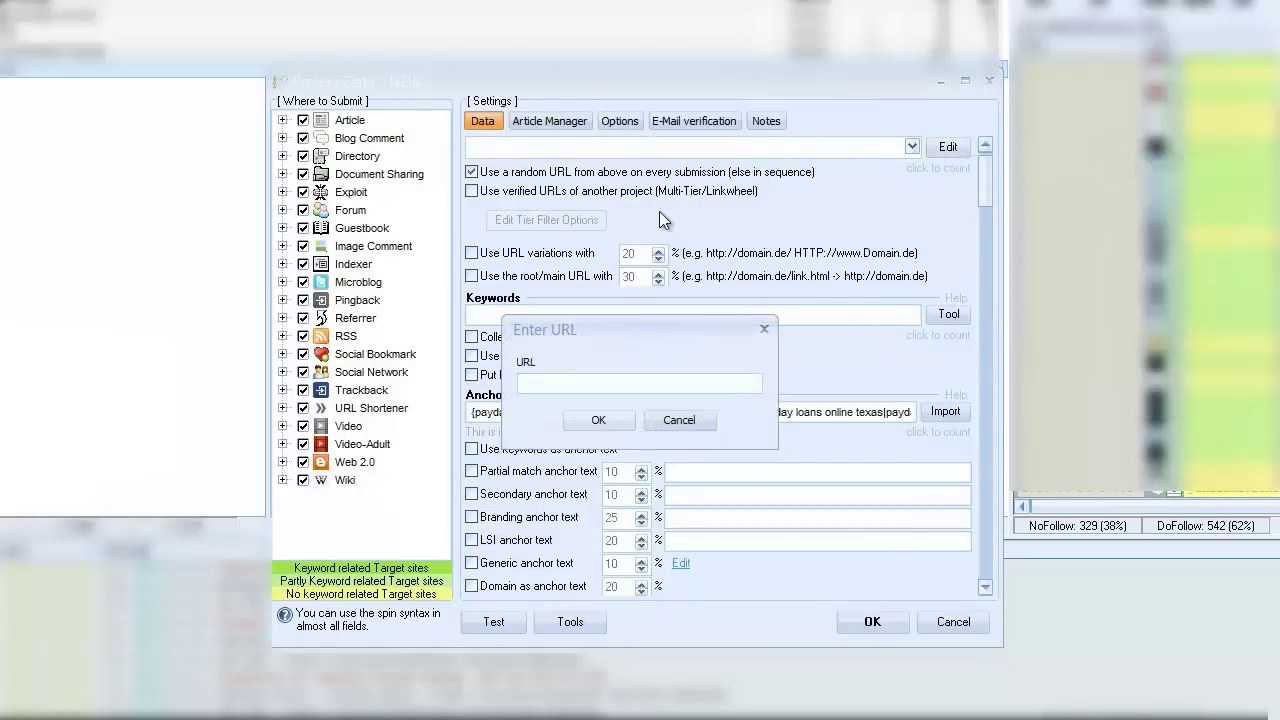
pyautogui.press('Return')
# Step: Set the project keywords to "payday loans, pay day loans, cash advance" and accept the project data
pyautogui.click(648, 307)
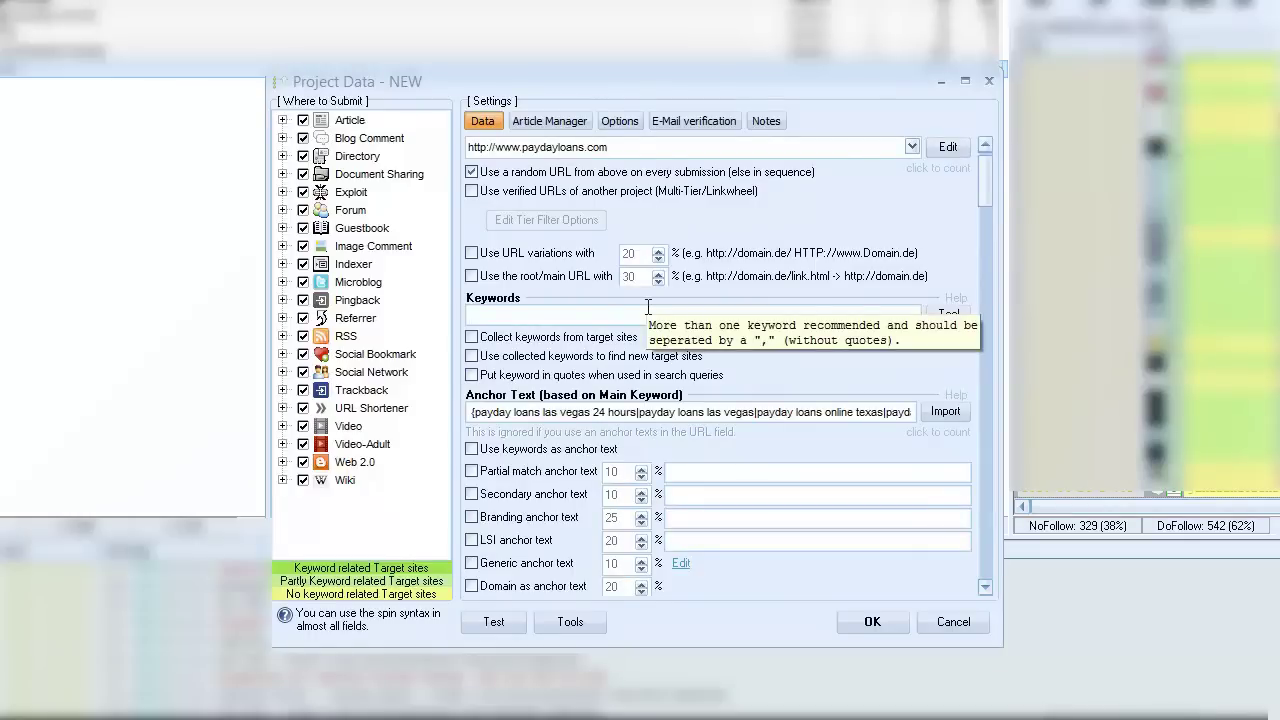
pyautogui.write('payday loans, pay day loans, cash advance')
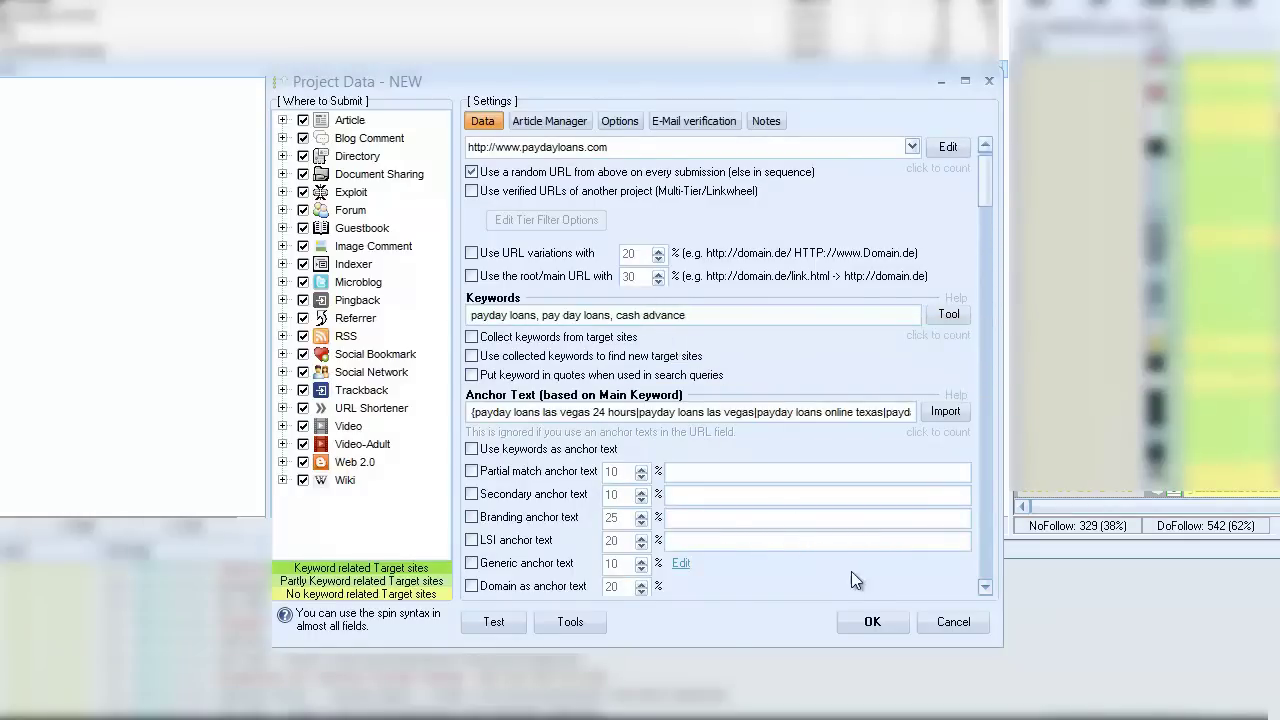
pyautogui.click(873, 621)
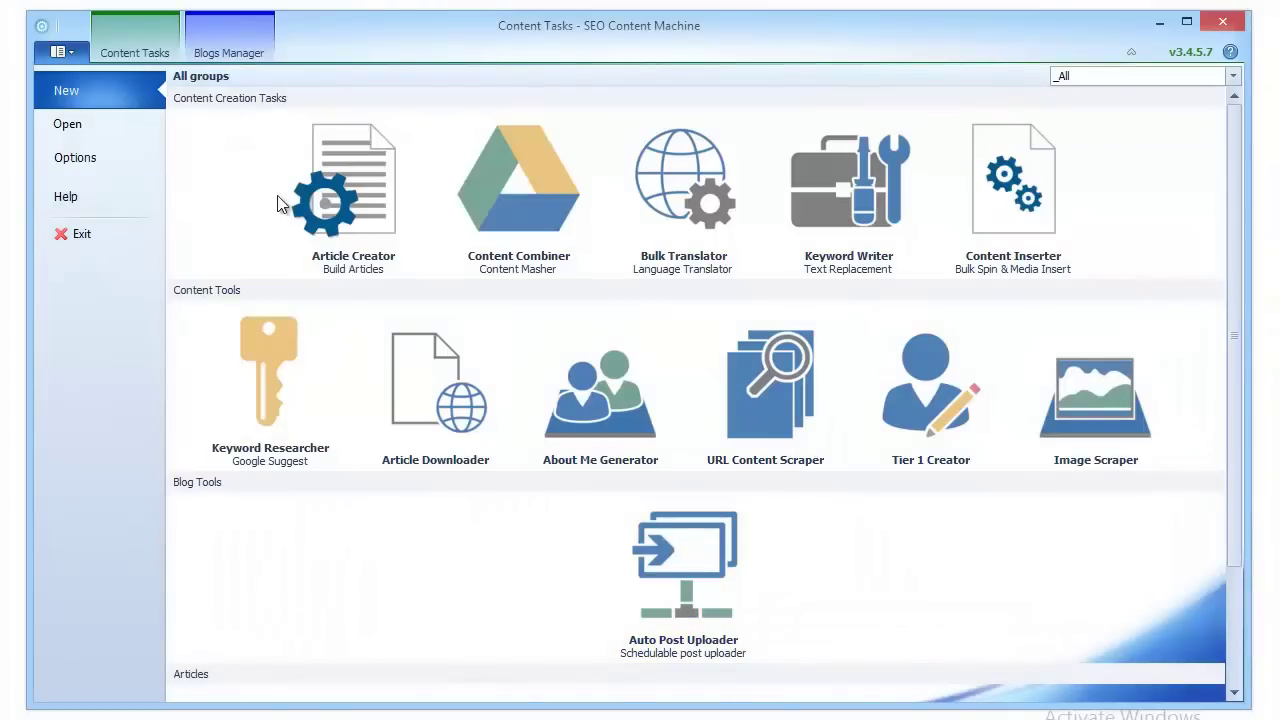
# Step: Switch to SEO Content Machine, start a new Article Creator task and look through the available article output templates
pyautogui.click(329, 199)
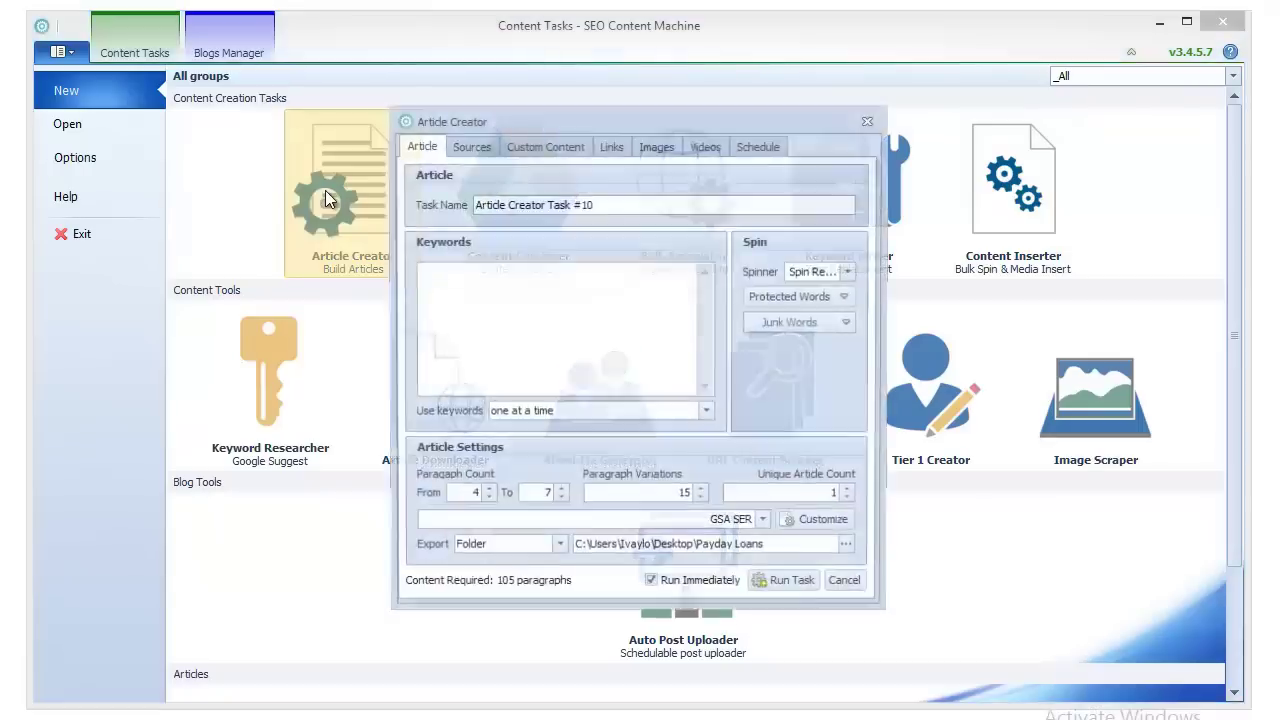
pyautogui.click(683, 521)
pyautogui.scroll(-1, 683, 577)
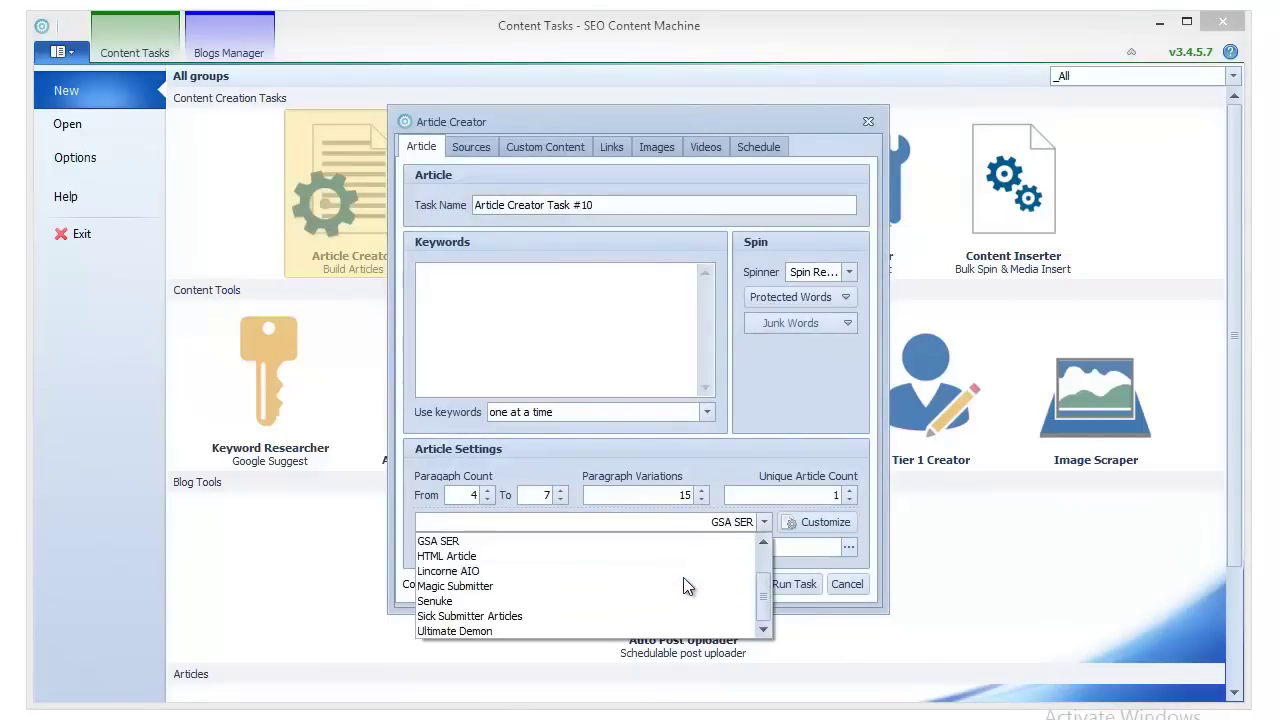
pyautogui.scroll(1, 683, 577)
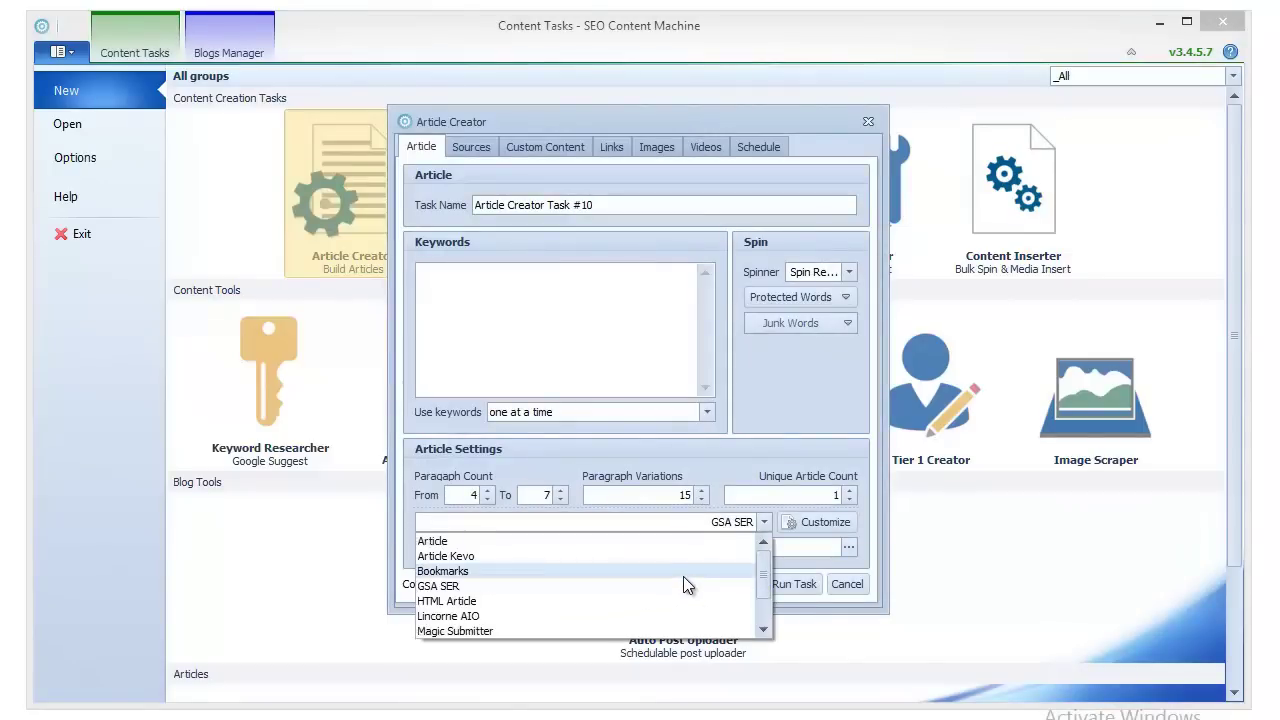
# Step: Inspect the GSA SER template's code and properties in the template editor, and close it without changes
pyautogui.click(822, 527)
pyautogui.click(823, 525)
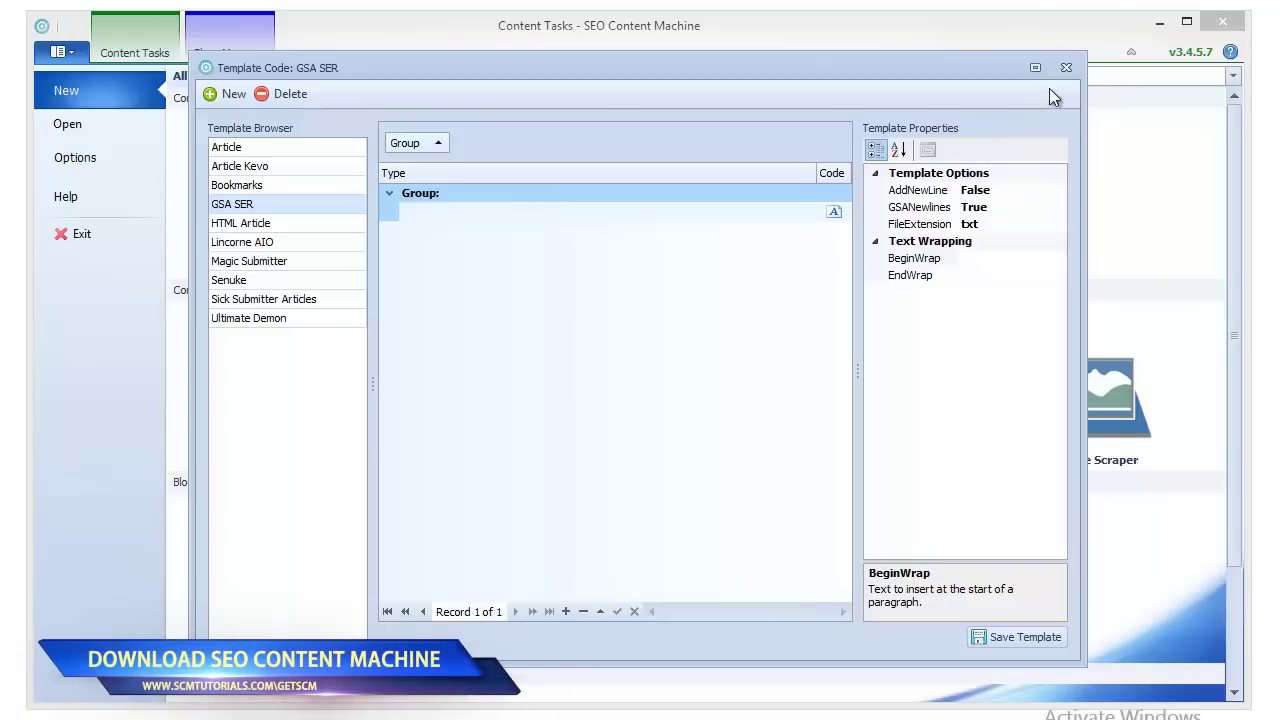
pyautogui.click(1066, 68)
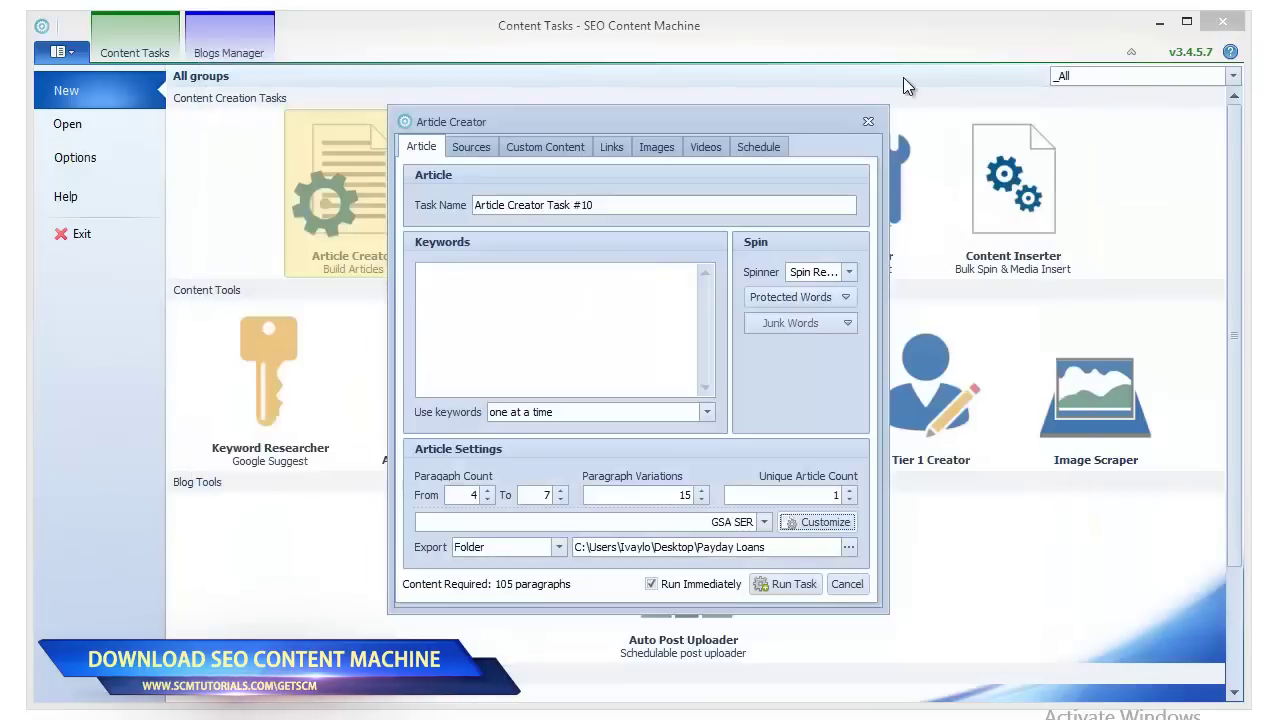